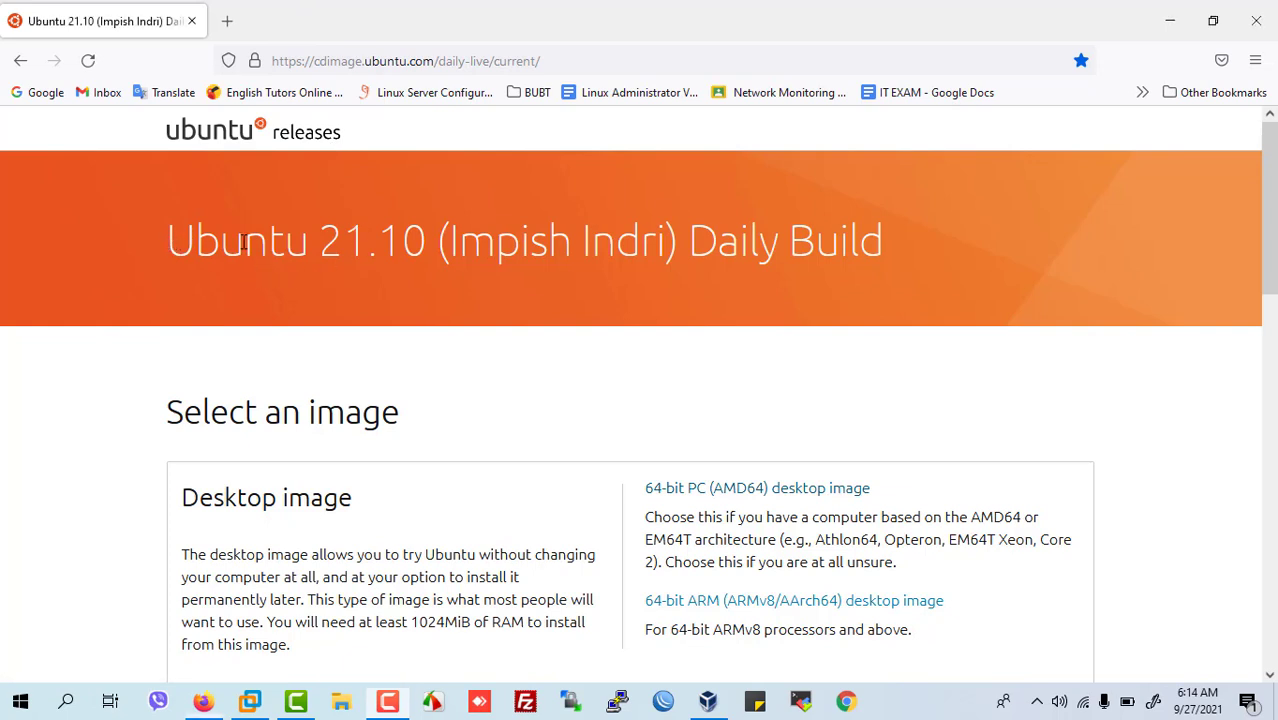
- Locate the impish-desktop-amd64.iso image in the file list of the Ubuntu 21.10 (Impish Indri) Daily Build page
drag(170, 243, 588, 246)
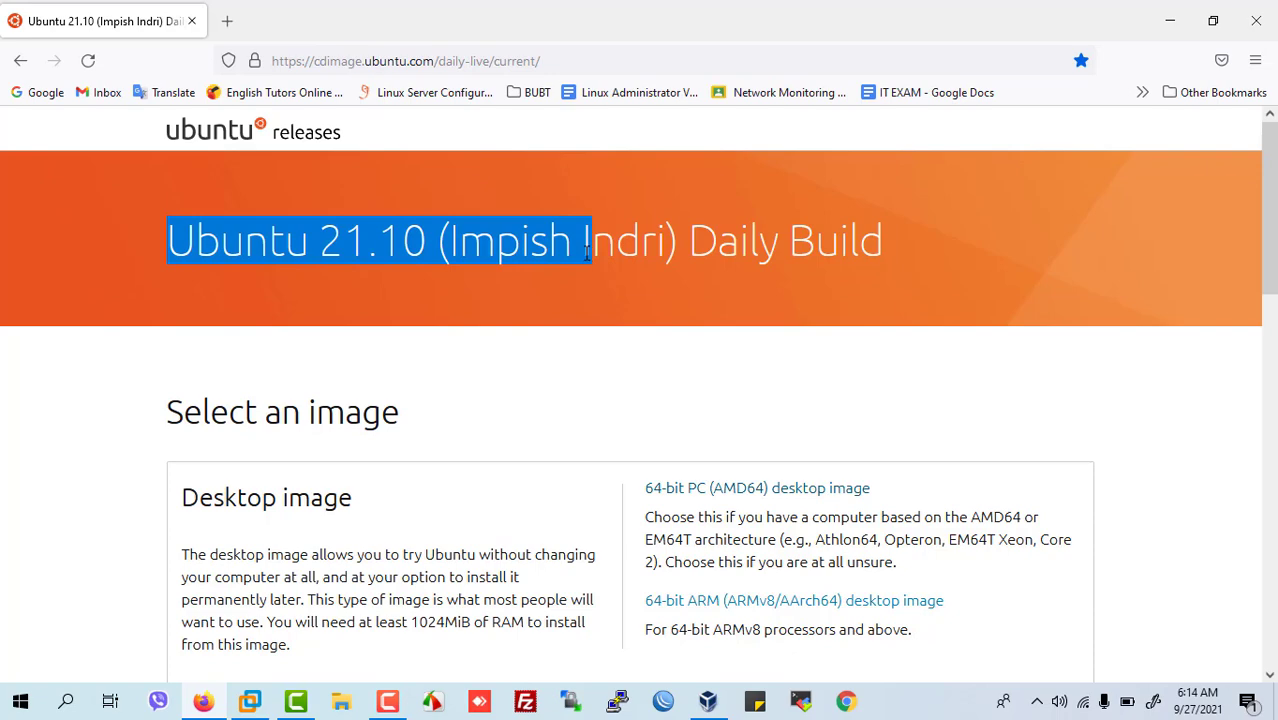
scroll(586, 254, down, 3)
scroll(588, 262, down, 3)
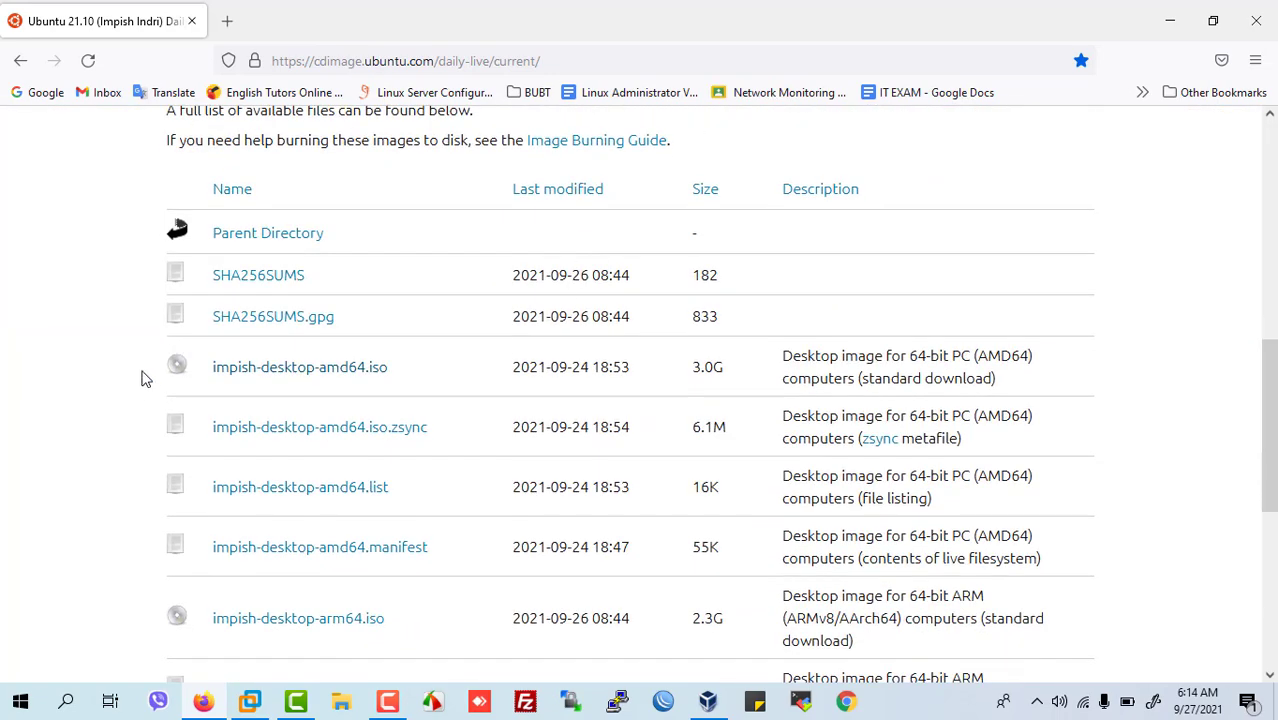
drag(143, 374, 1080, 374)
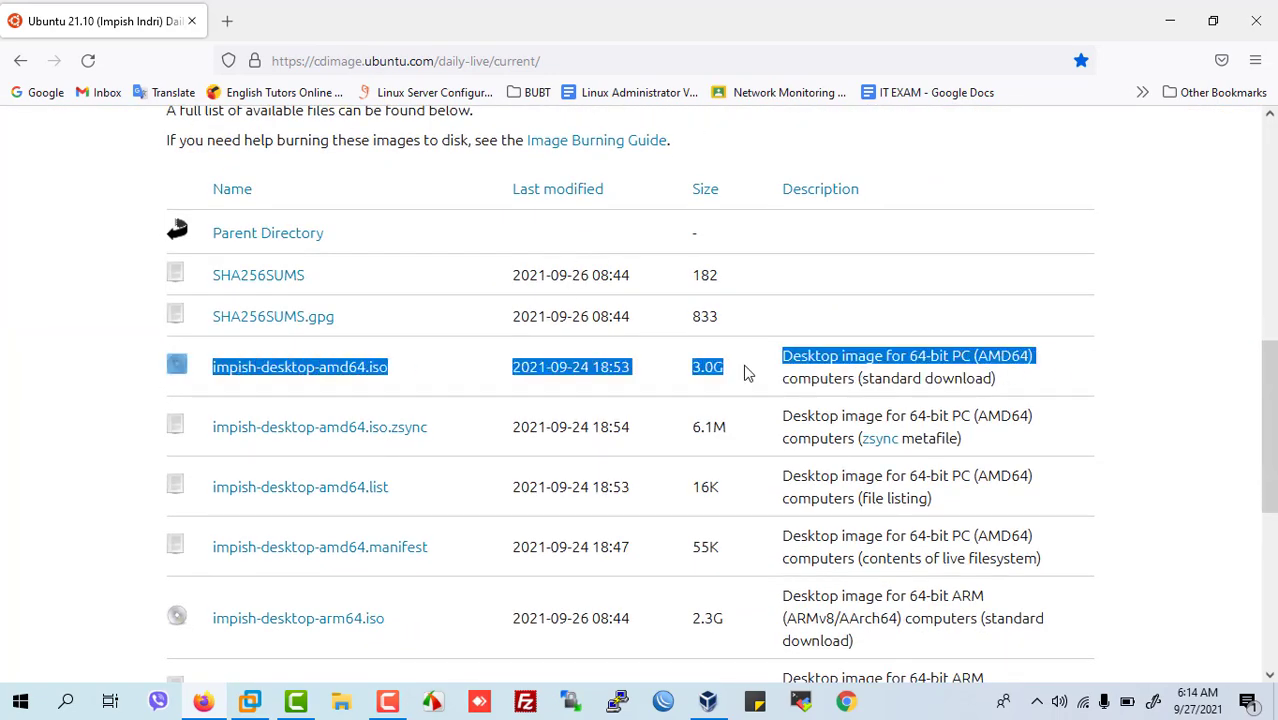
- Try to download impish-desktop-amd64.iso from the file list, dismissing the save prompt
right_click(306, 374)
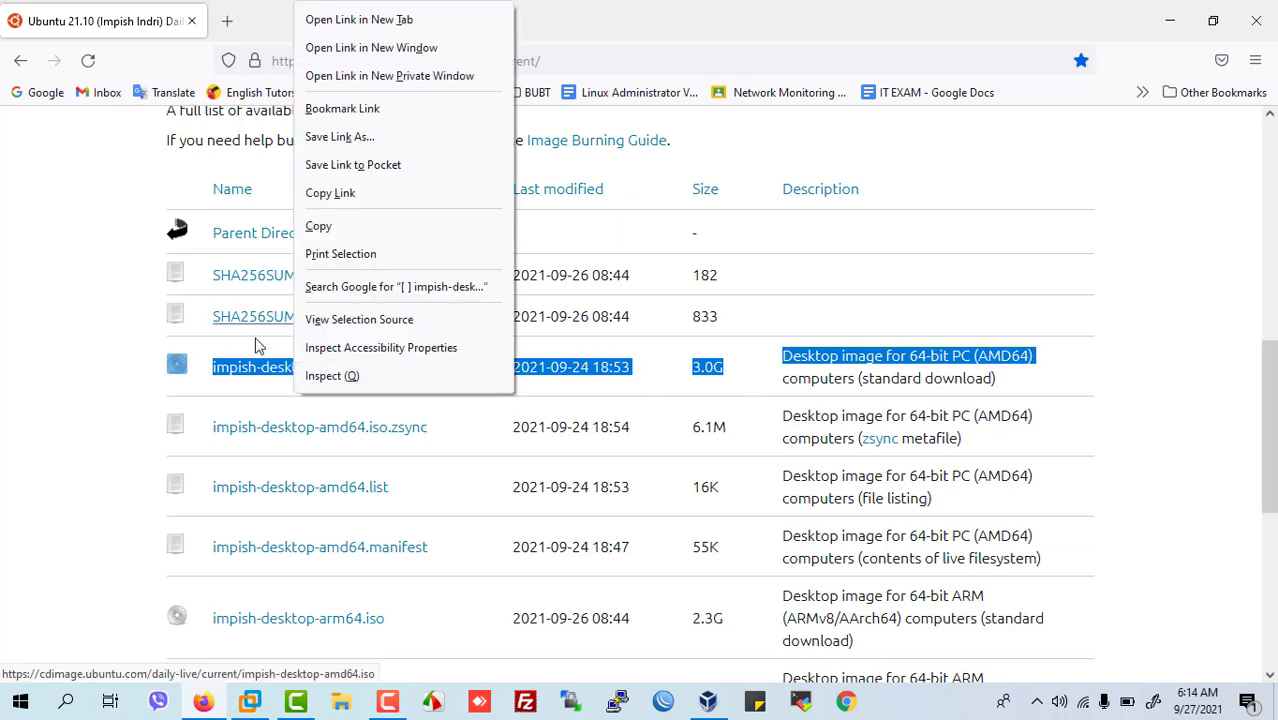
click(262, 378)
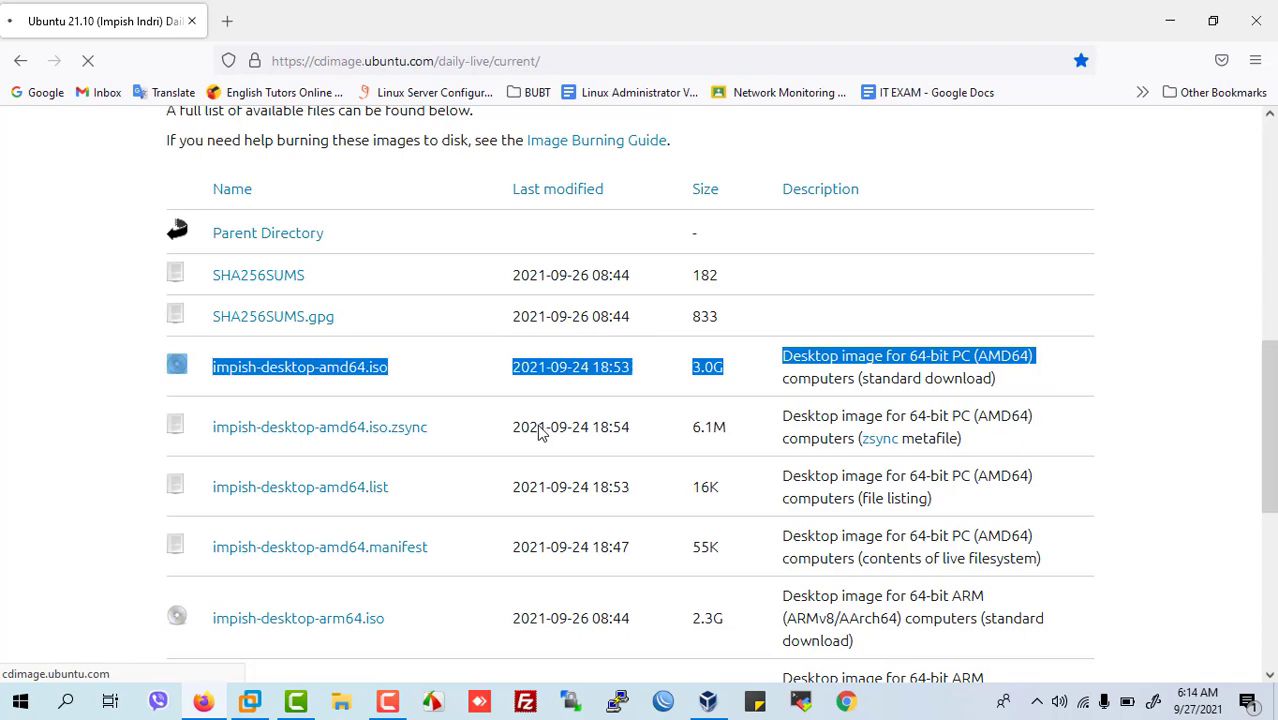
scroll(538, 430, up, 3)
scroll(538, 430, down, 5)
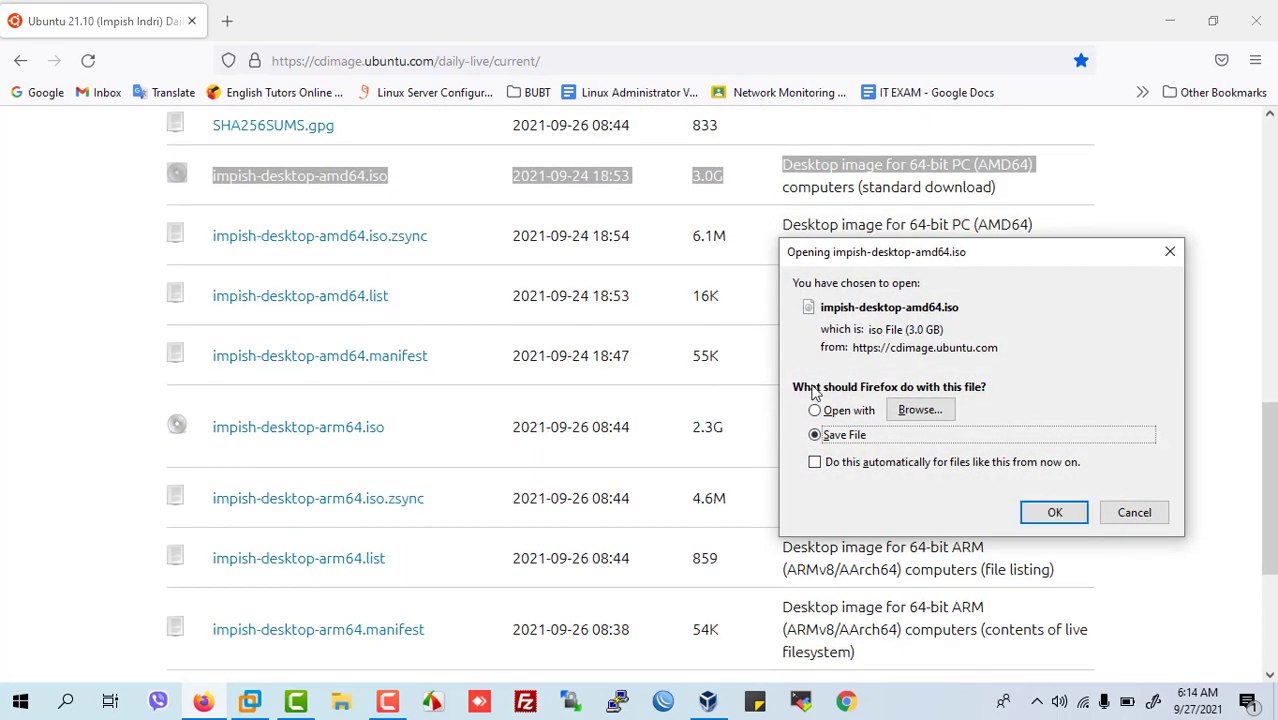
click(1170, 253)
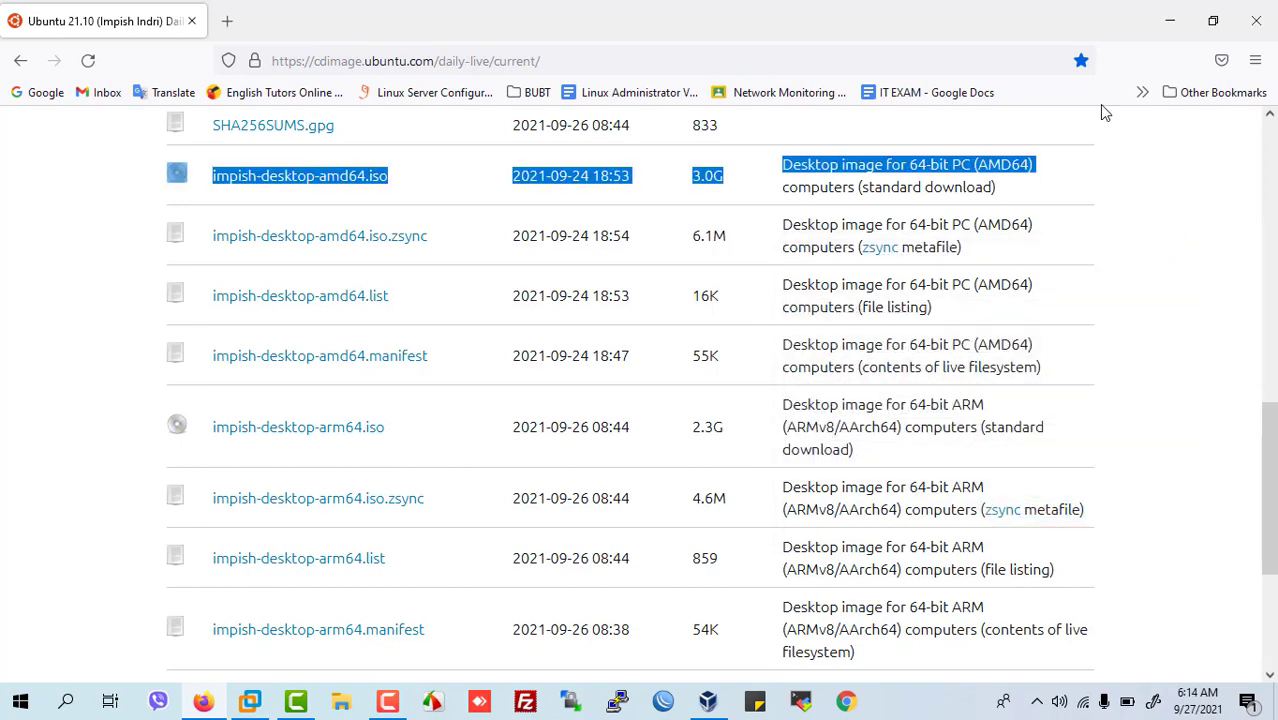
- Switch to VMware Workstation and start a custom virtual machine with Workstation 16.x compatibility, leaving the operating system installation for later
click(1167, 22)
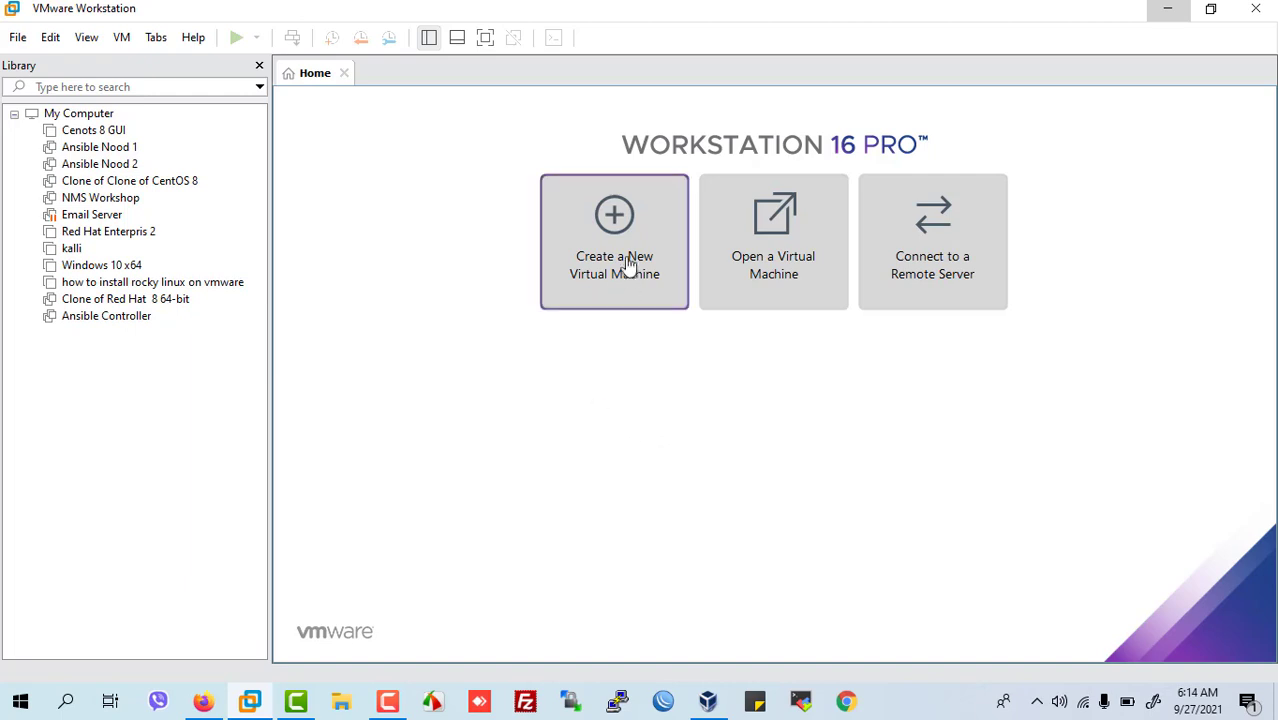
click(613, 213)
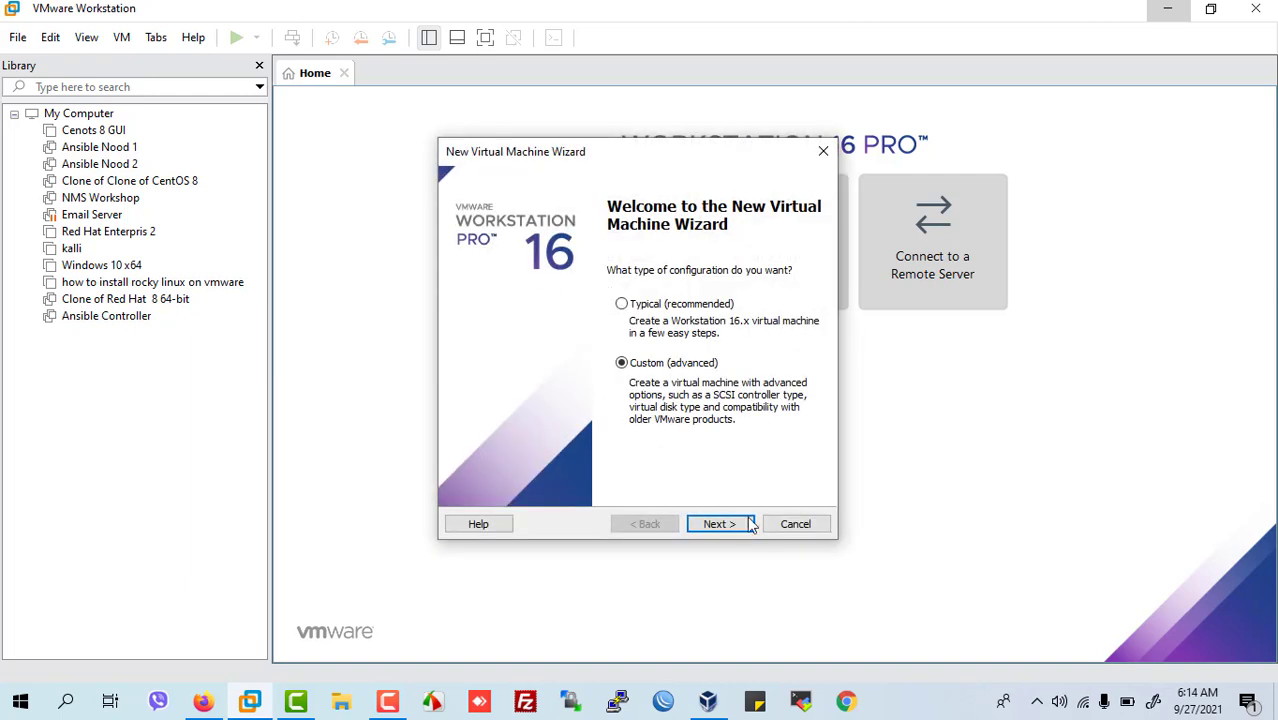
click(720, 524)
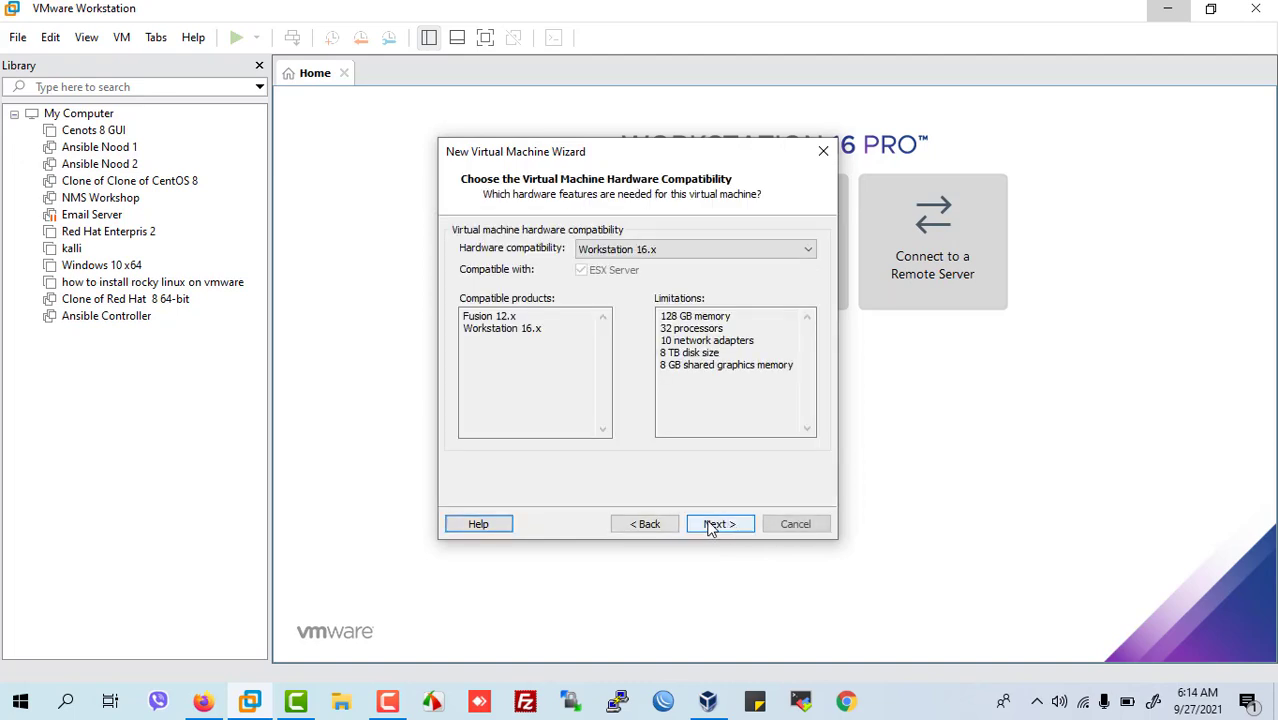
click(727, 530)
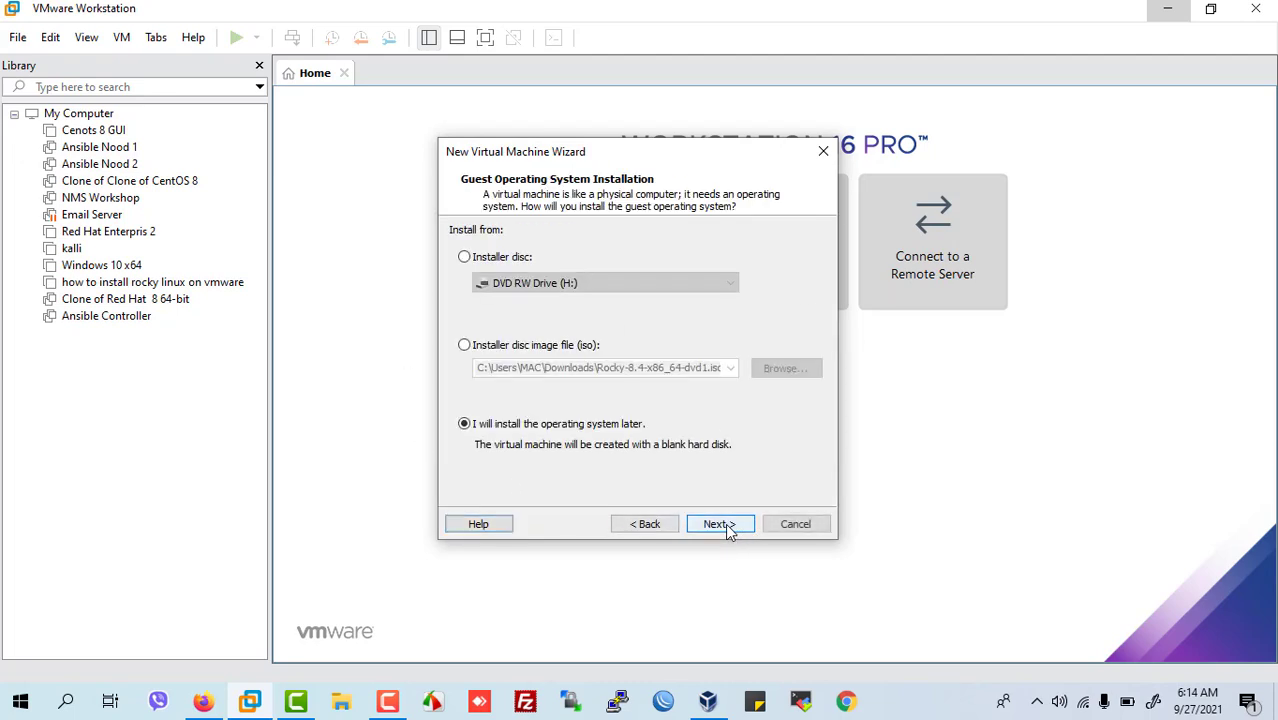
click(720, 526)
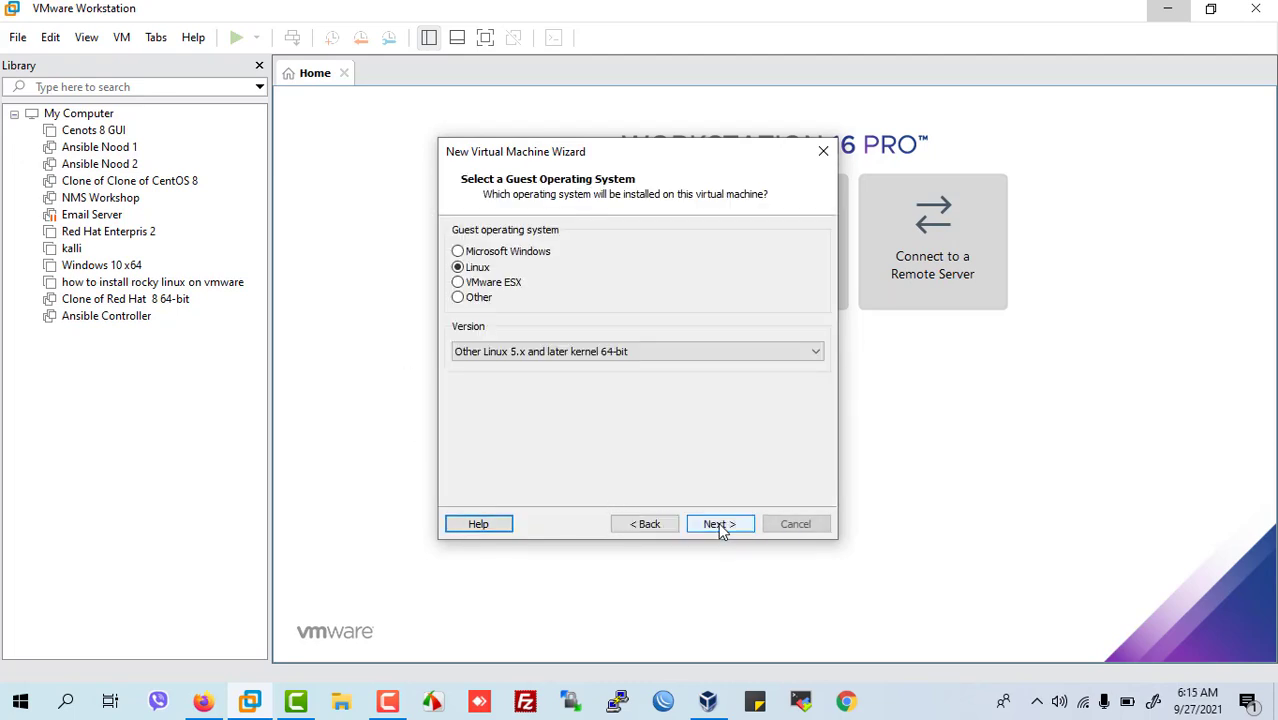
- Choose Ubuntu as the Linux guest version and accept Ubuntu as the virtual machine name with its default location
click(568, 358)
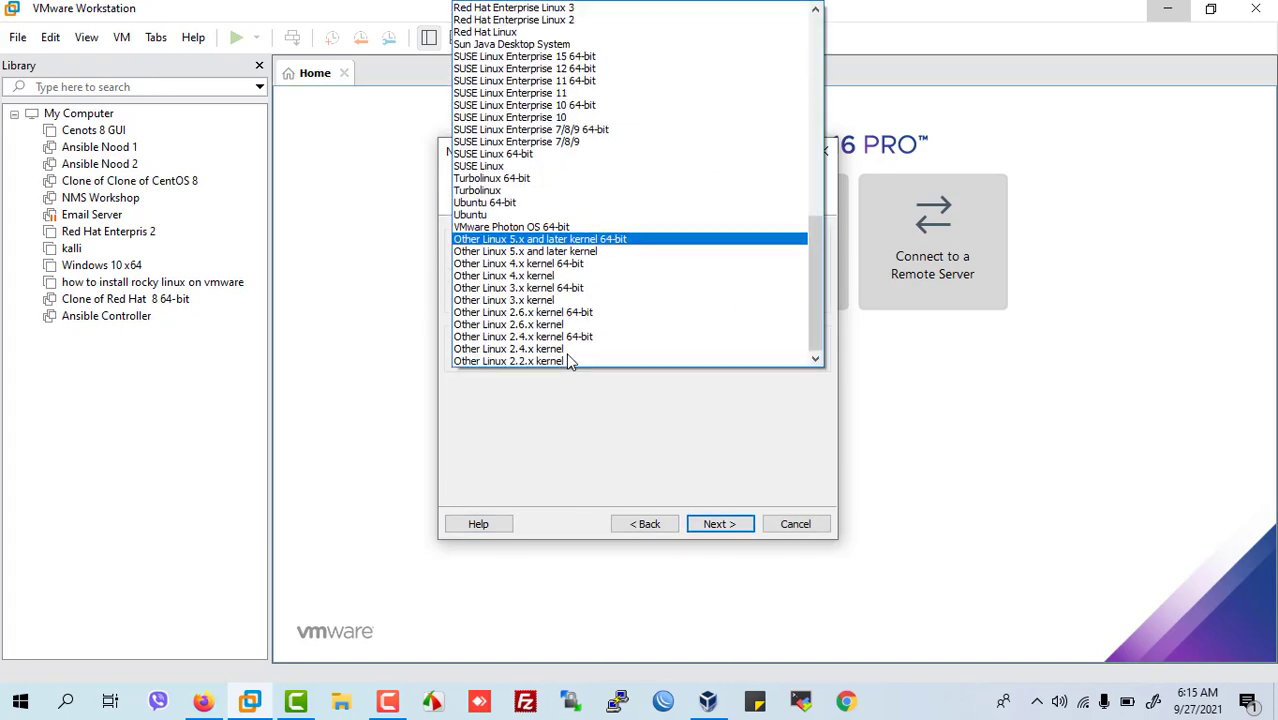
click(500, 222)
click(736, 524)
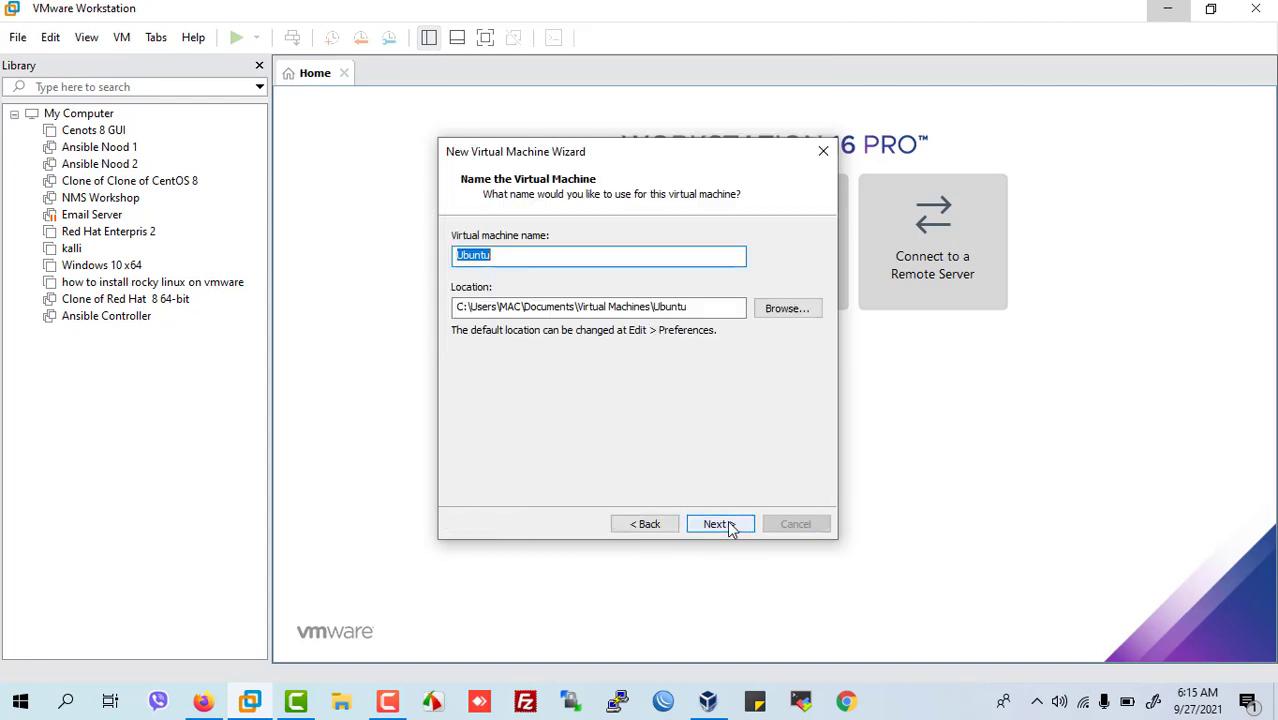
click(726, 525)
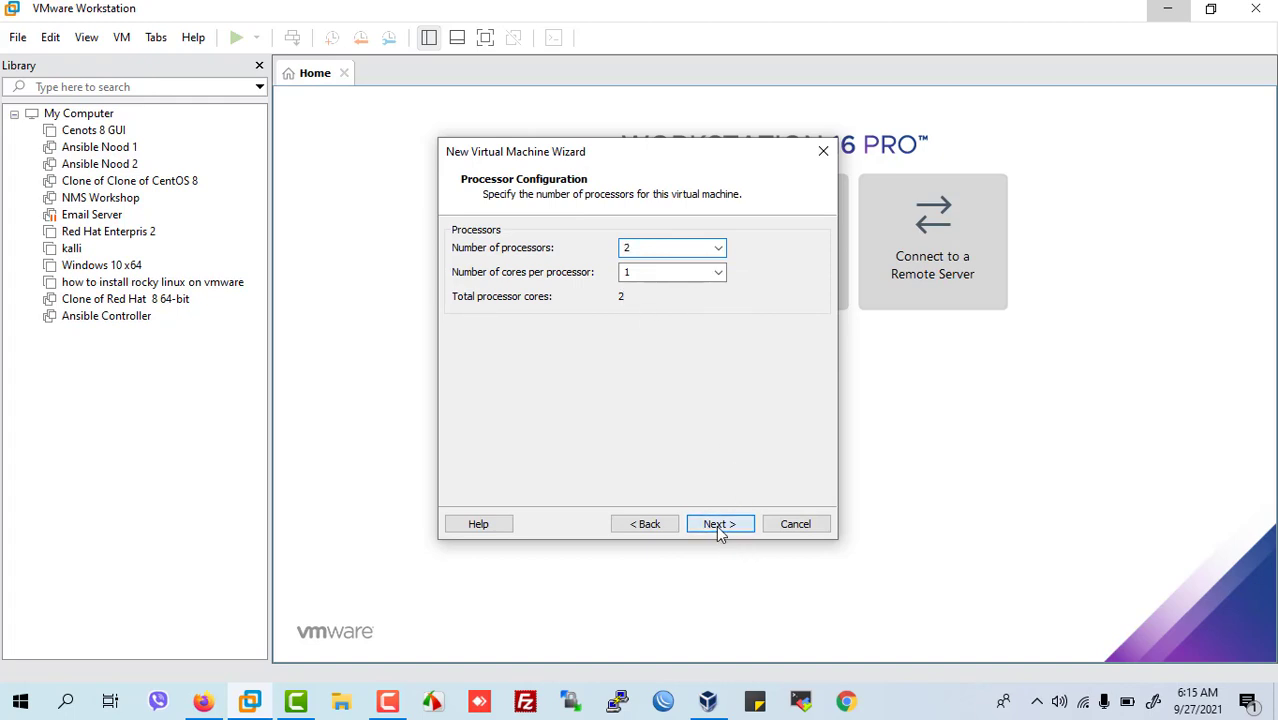
- Accept 2 processors with 1 core each, 2048 MB of memory and NAT networking for the virtual machine
click(716, 525)
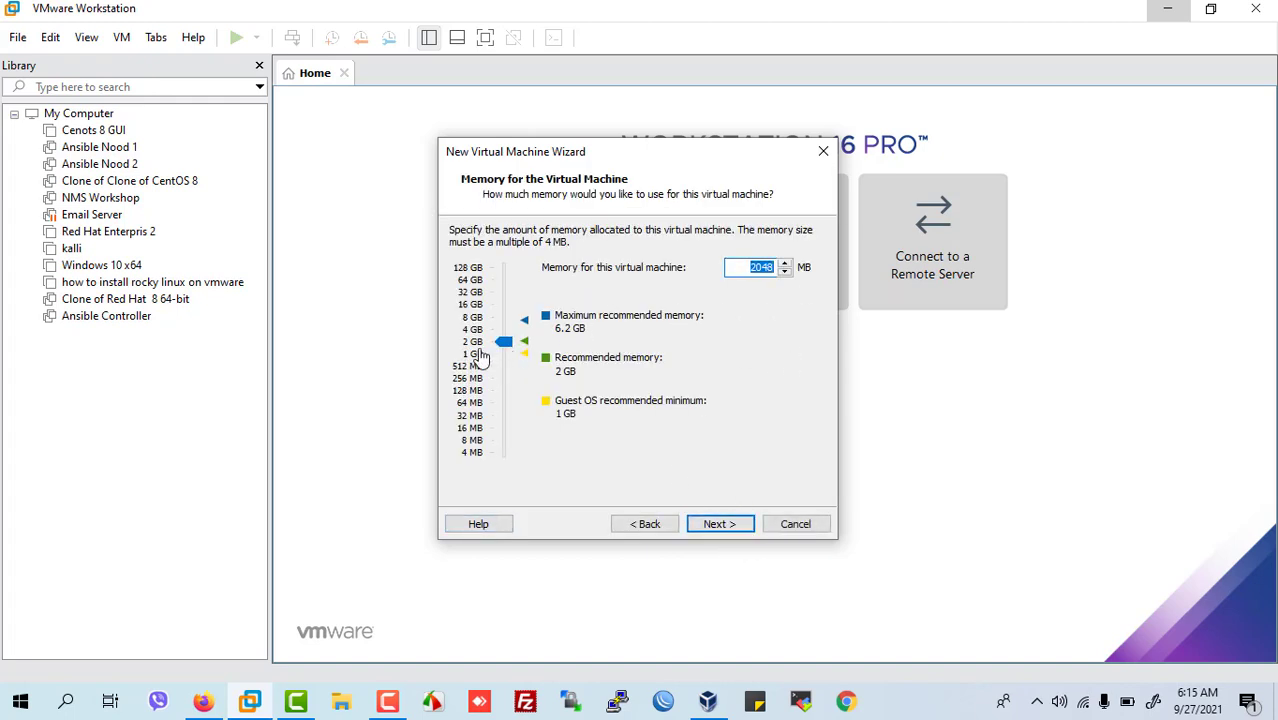
click(718, 530)
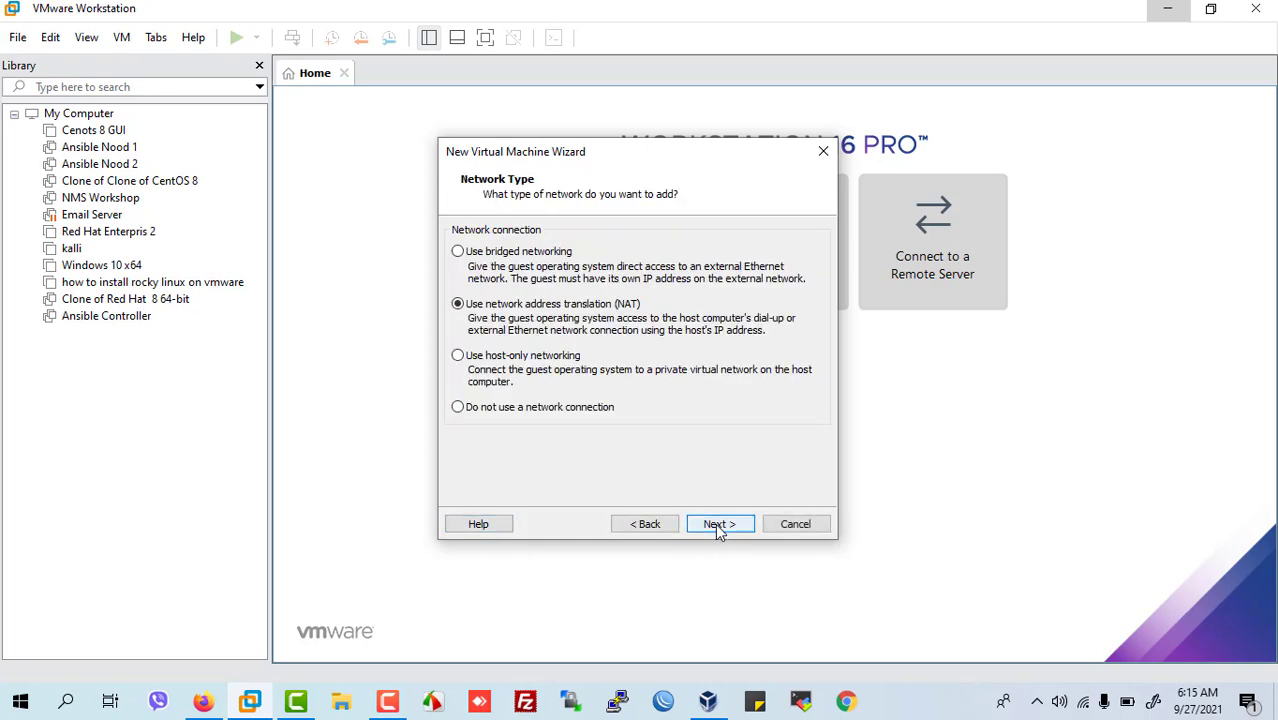
click(642, 524)
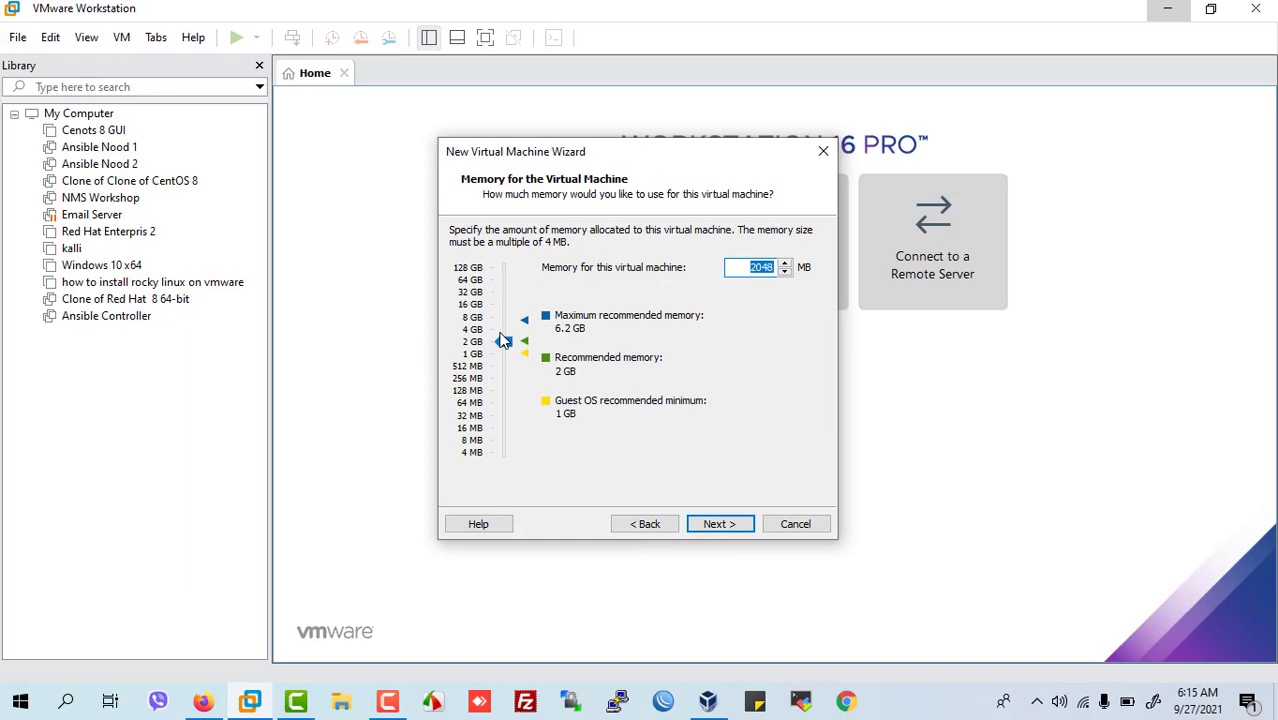
click(727, 532)
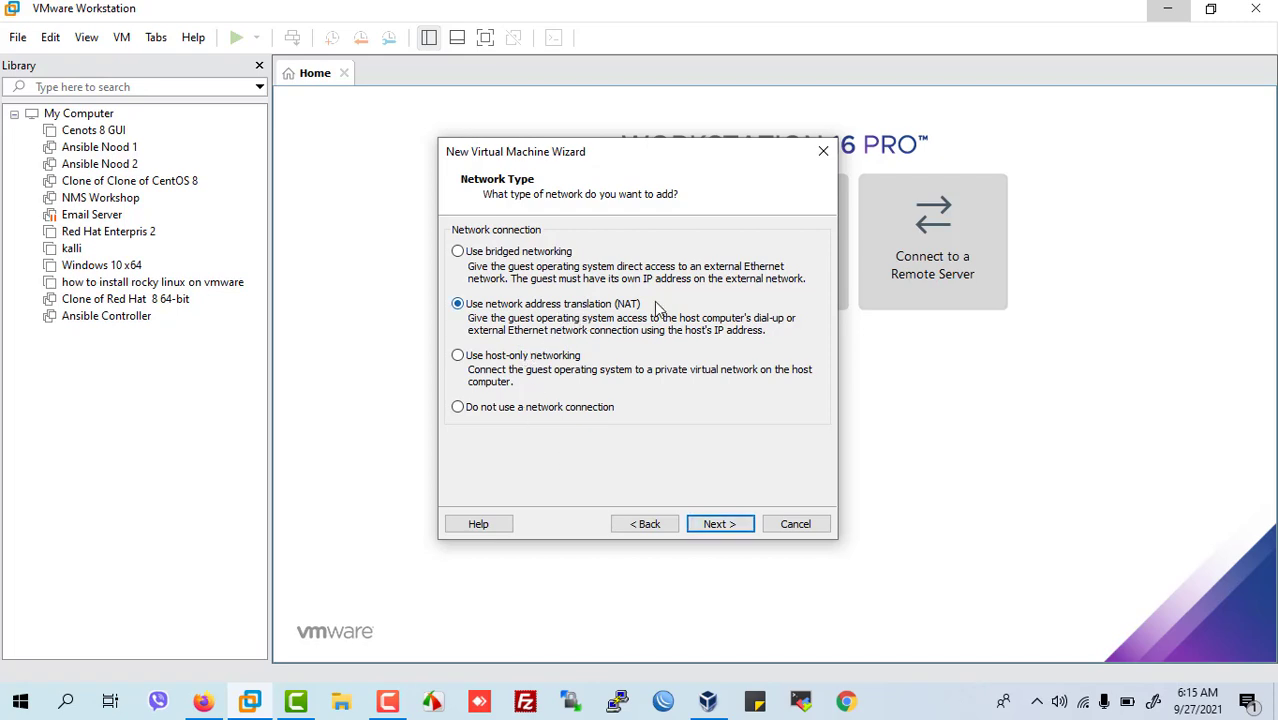
click(722, 527)
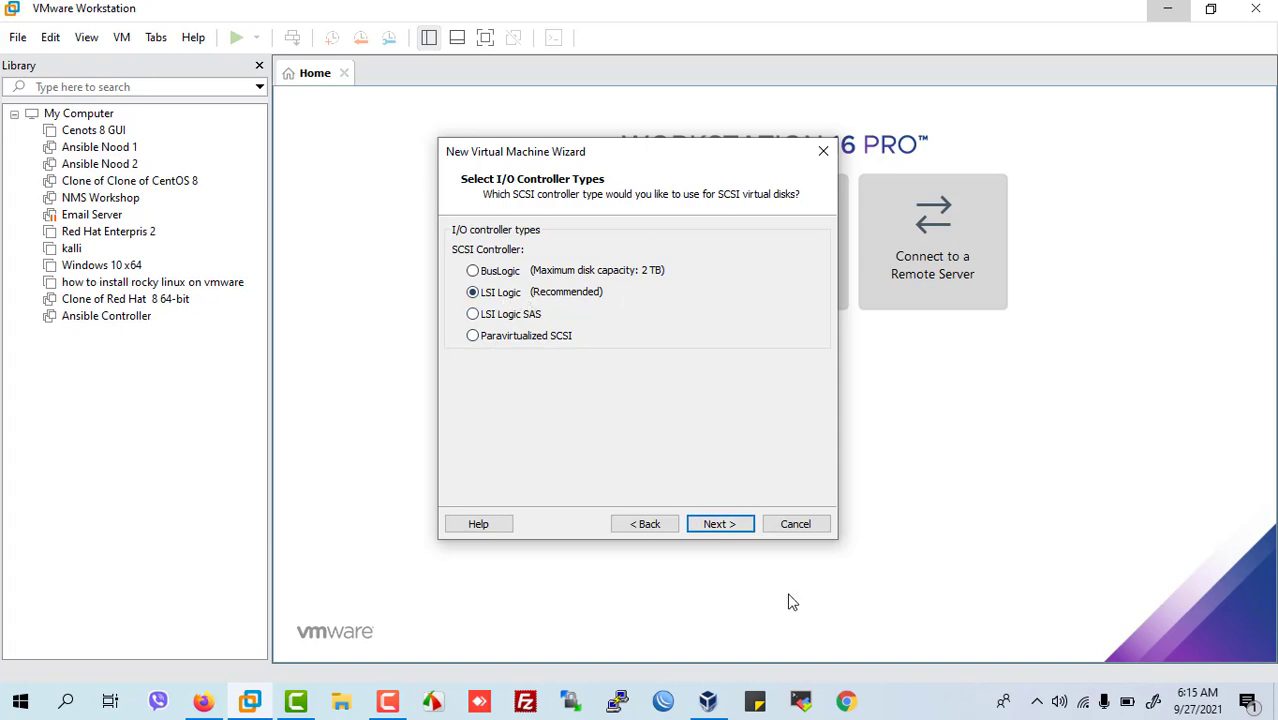
- Accept the LSI Logic controller and SCSI disk type, and choose to create a new virtual disk
click(722, 524)
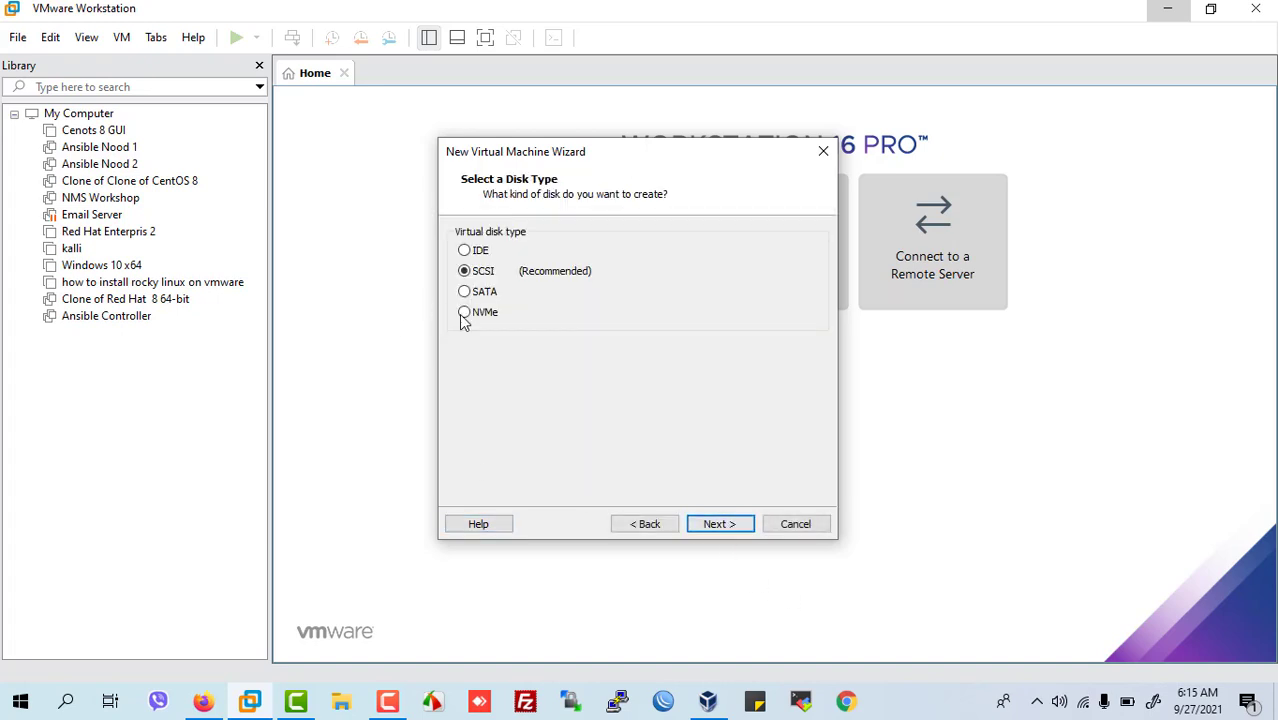
click(722, 526)
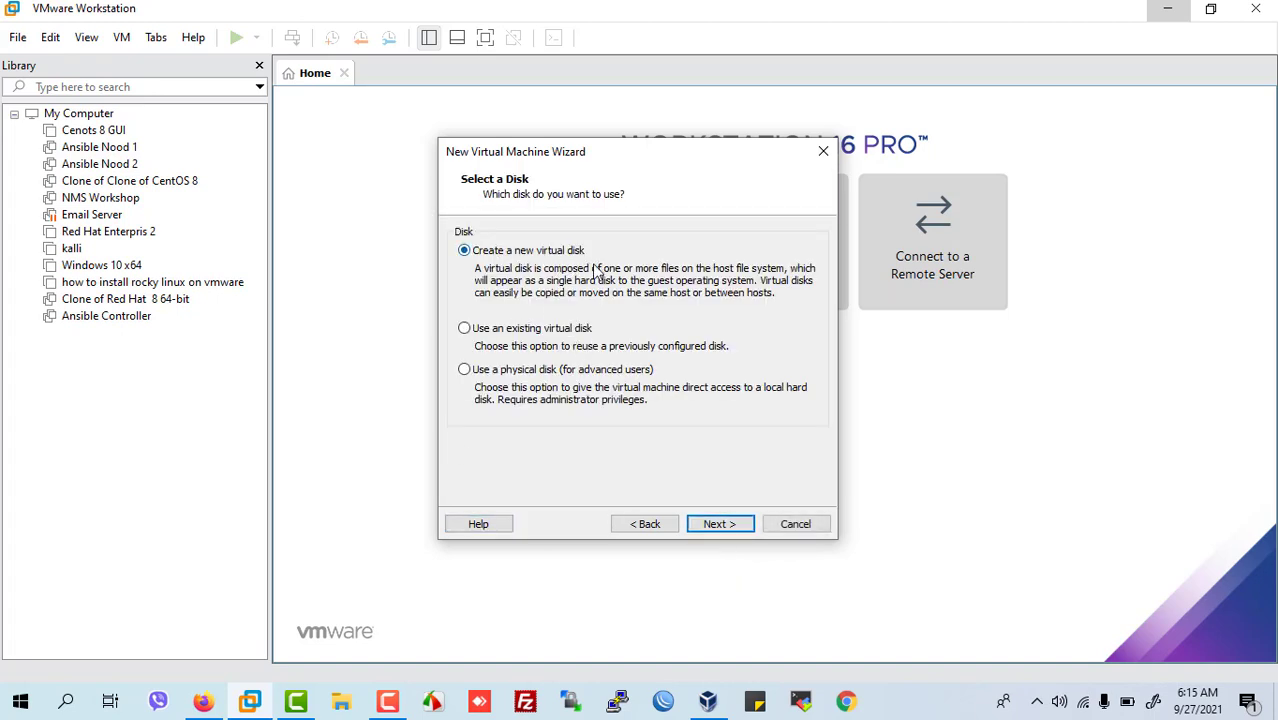
click(720, 526)
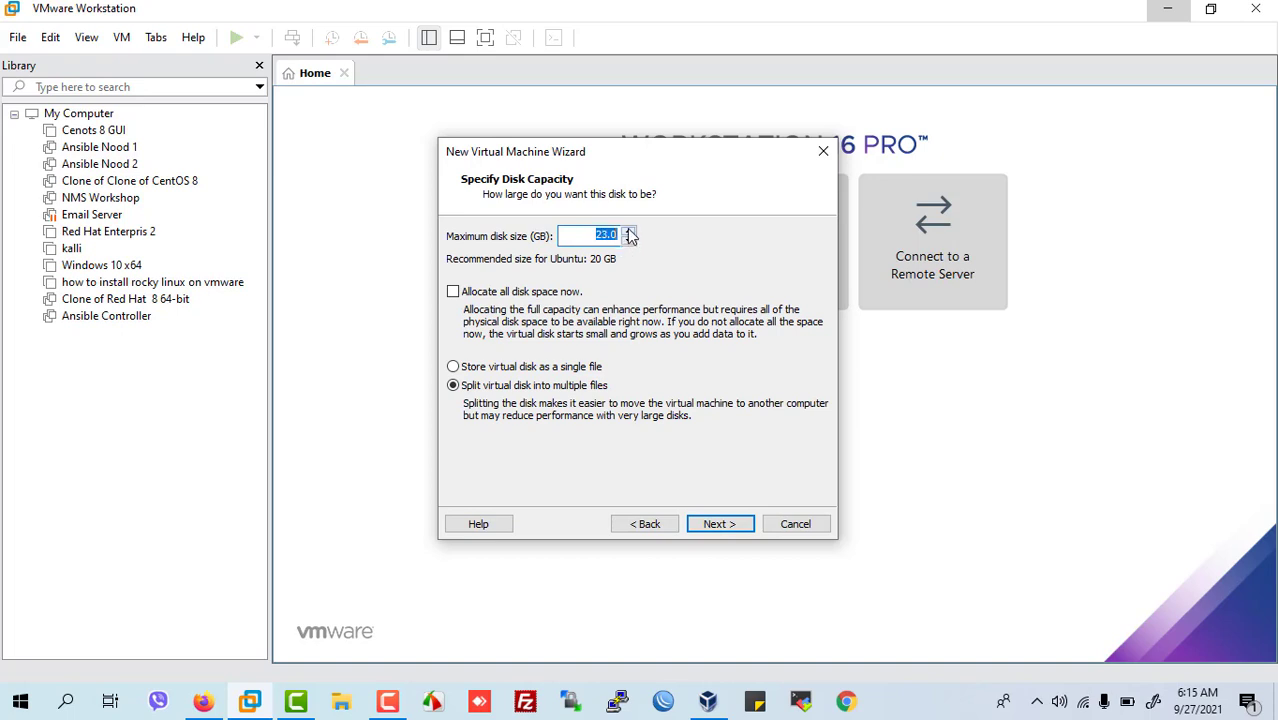
- Set the maximum disk size to 30 GB, split into multiple files as Ubuntu.vmdk, and finish creating the virtual machine
click(629, 231)
click(732, 531)
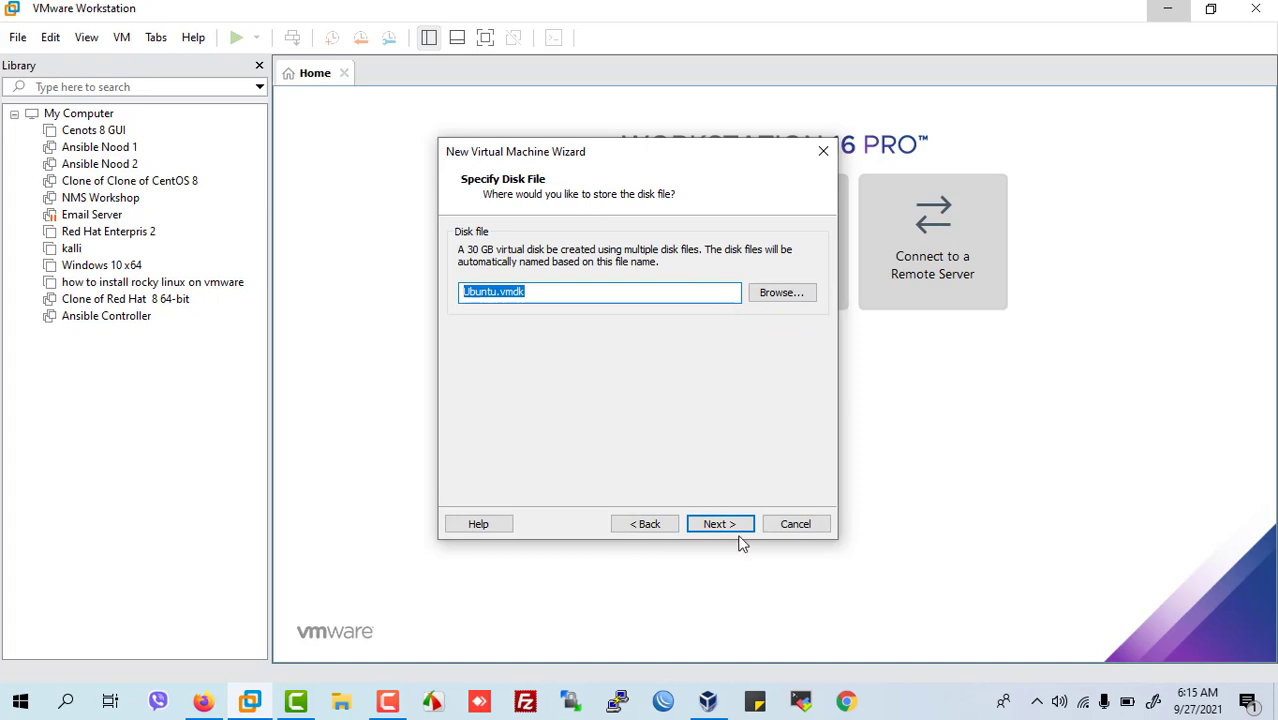
click(724, 529)
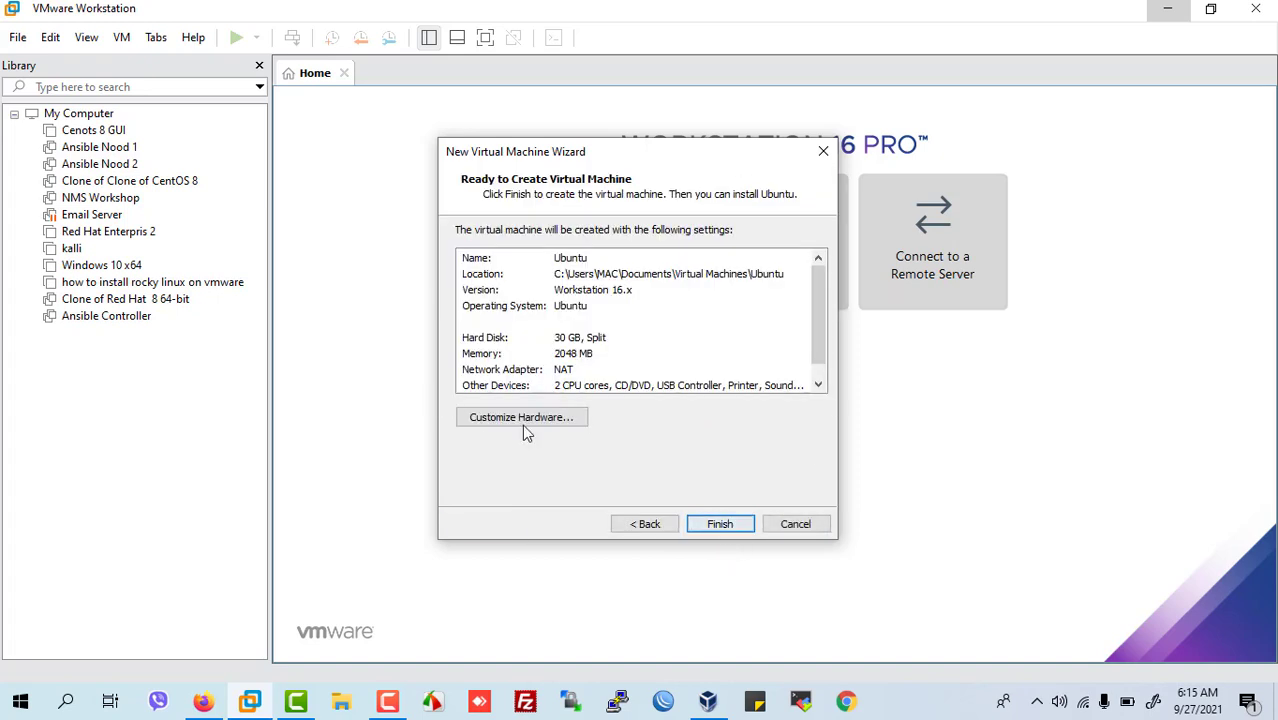
click(722, 527)
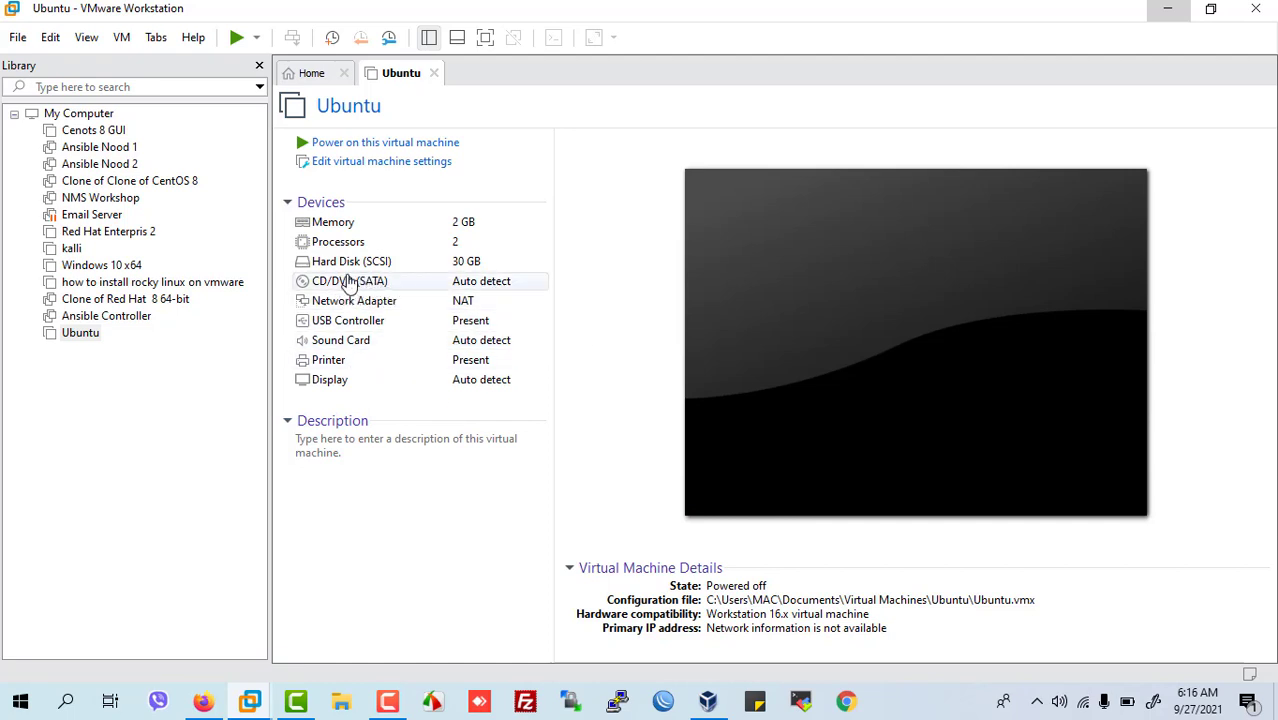
- Set the Ubuntu machine's CD/DVD drive to use the ISO image impish-desktop-amd64.iso from the Downloads folder
click(348, 284)
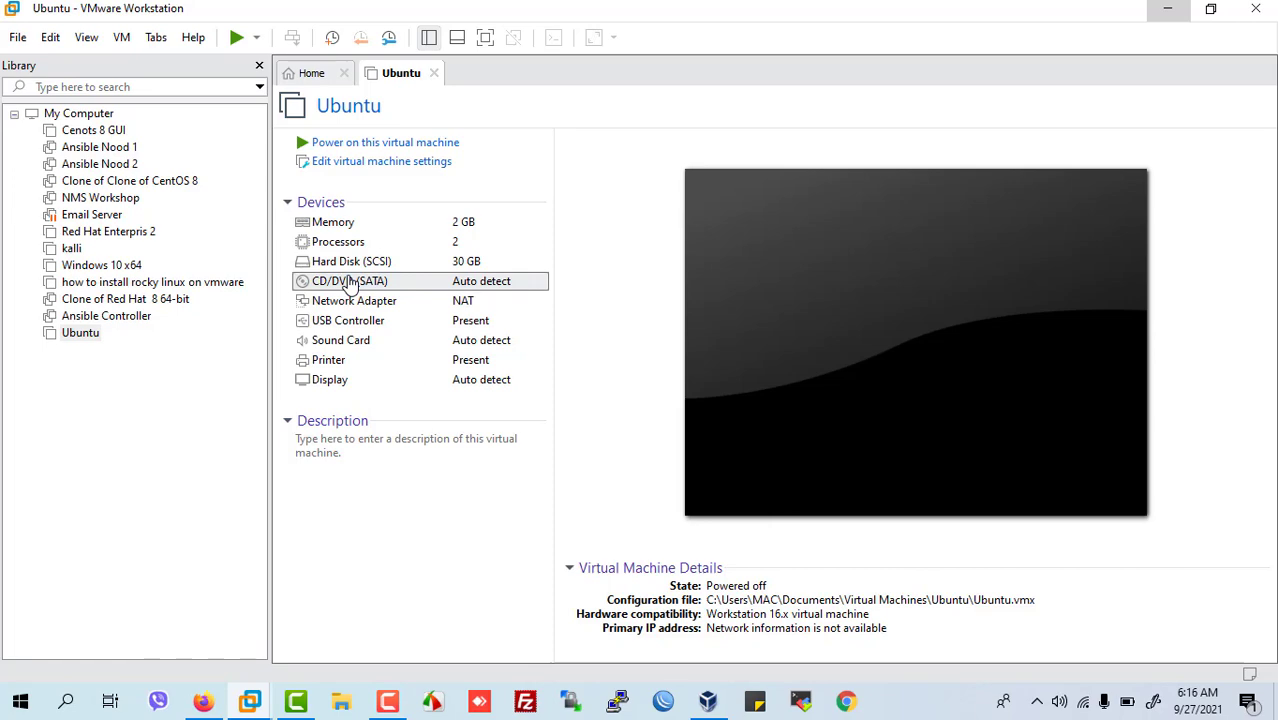
double_click(350, 284)
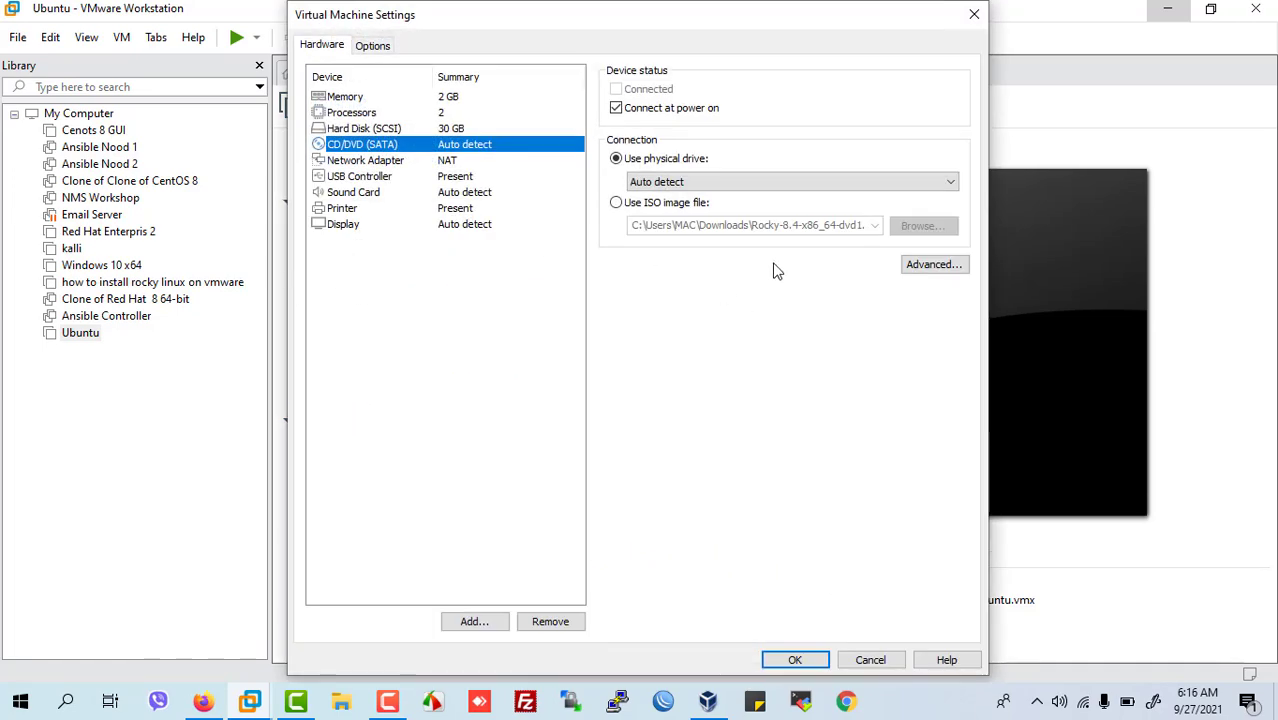
click(617, 204)
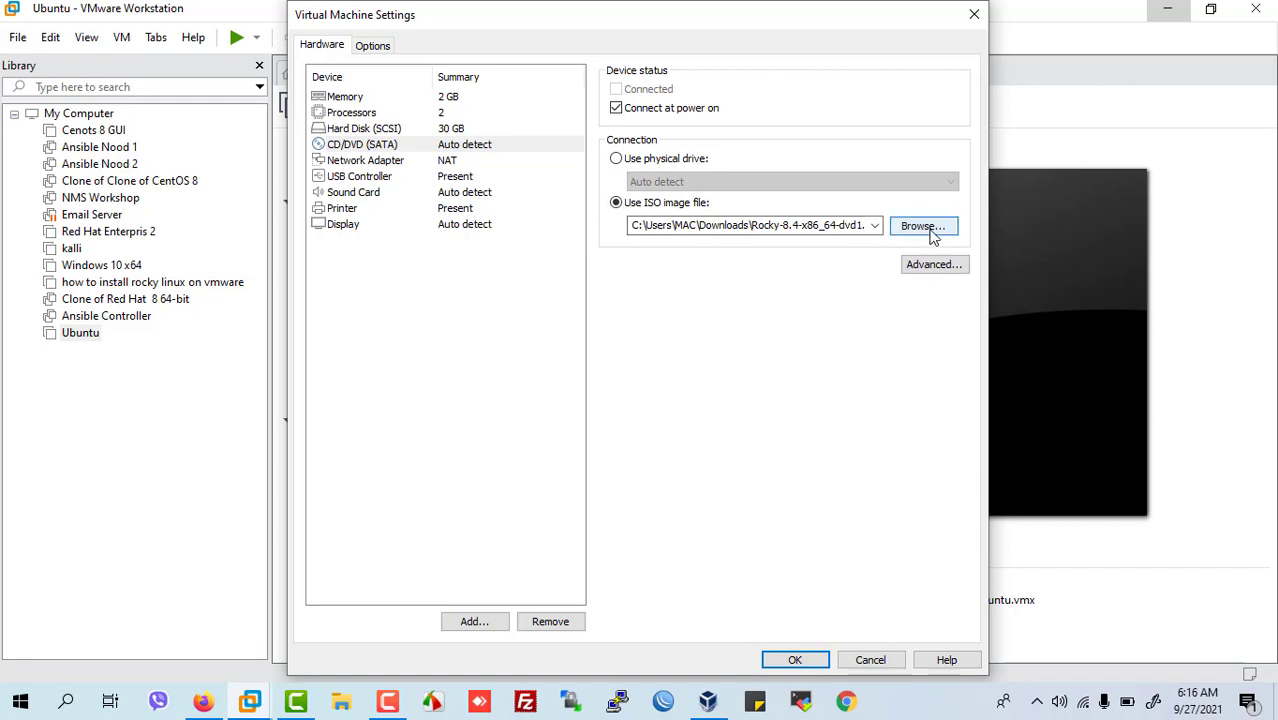
click(933, 233)
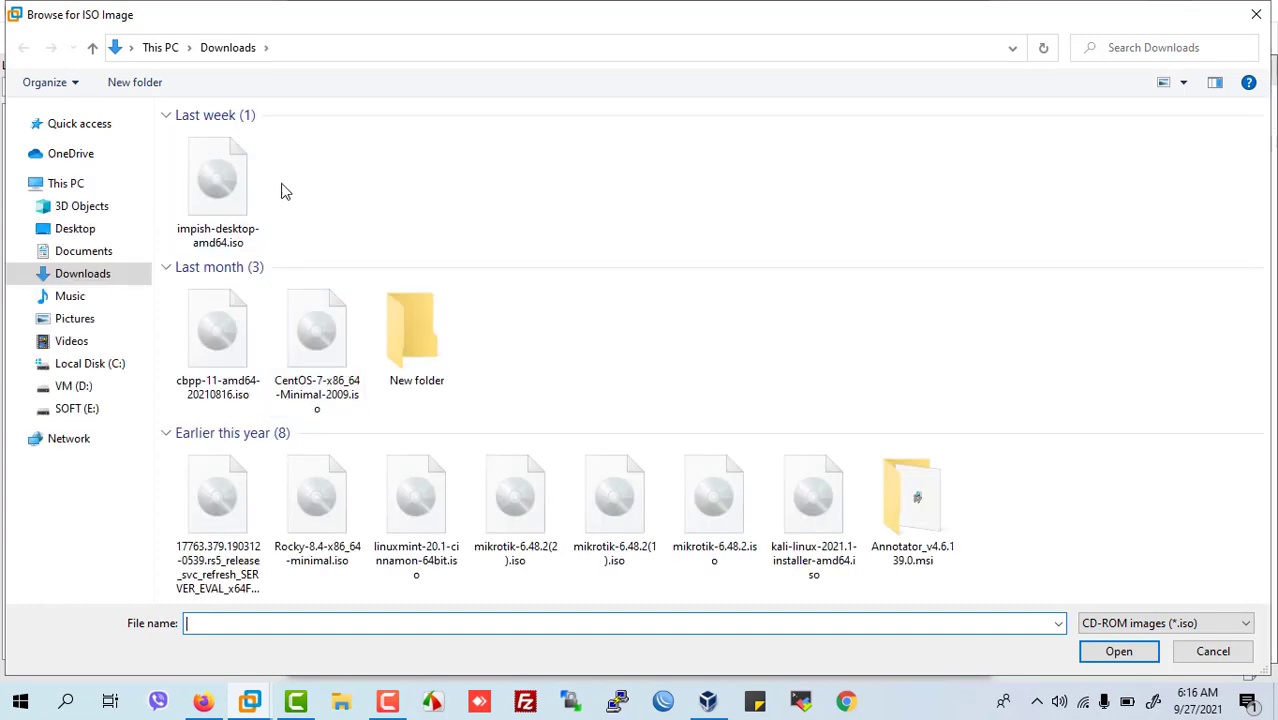
click(218, 178)
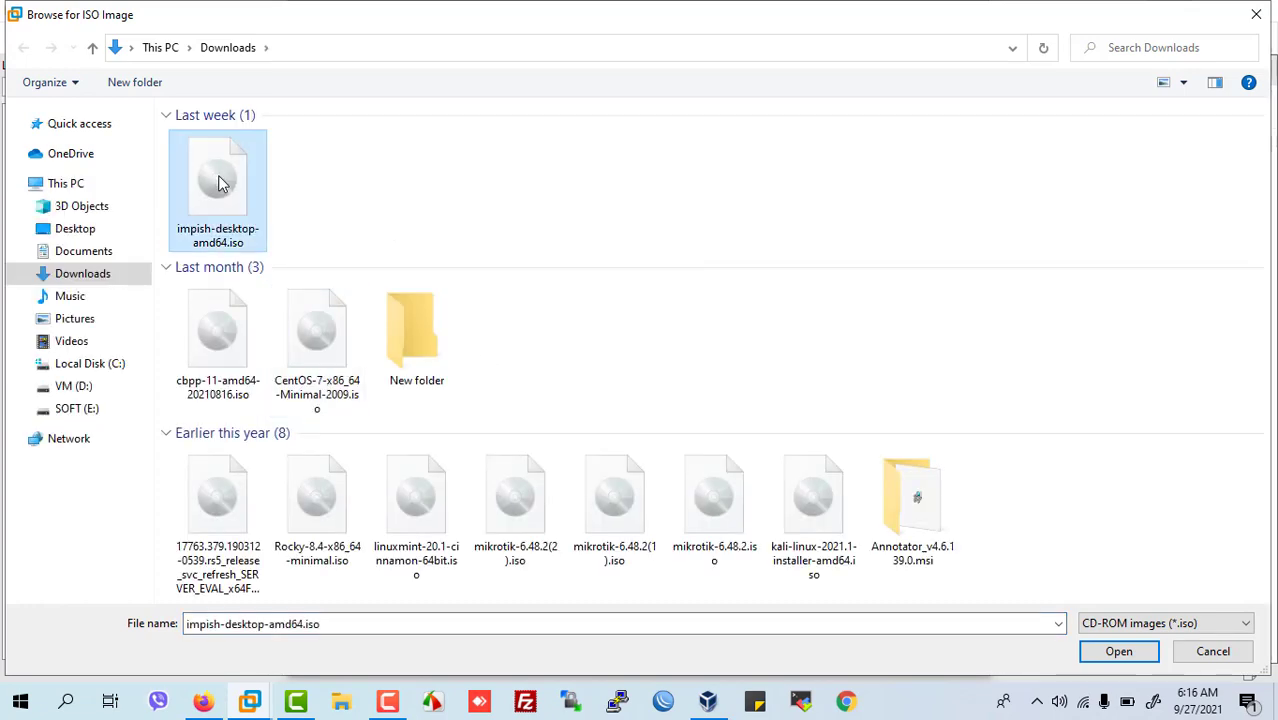
click(1125, 655)
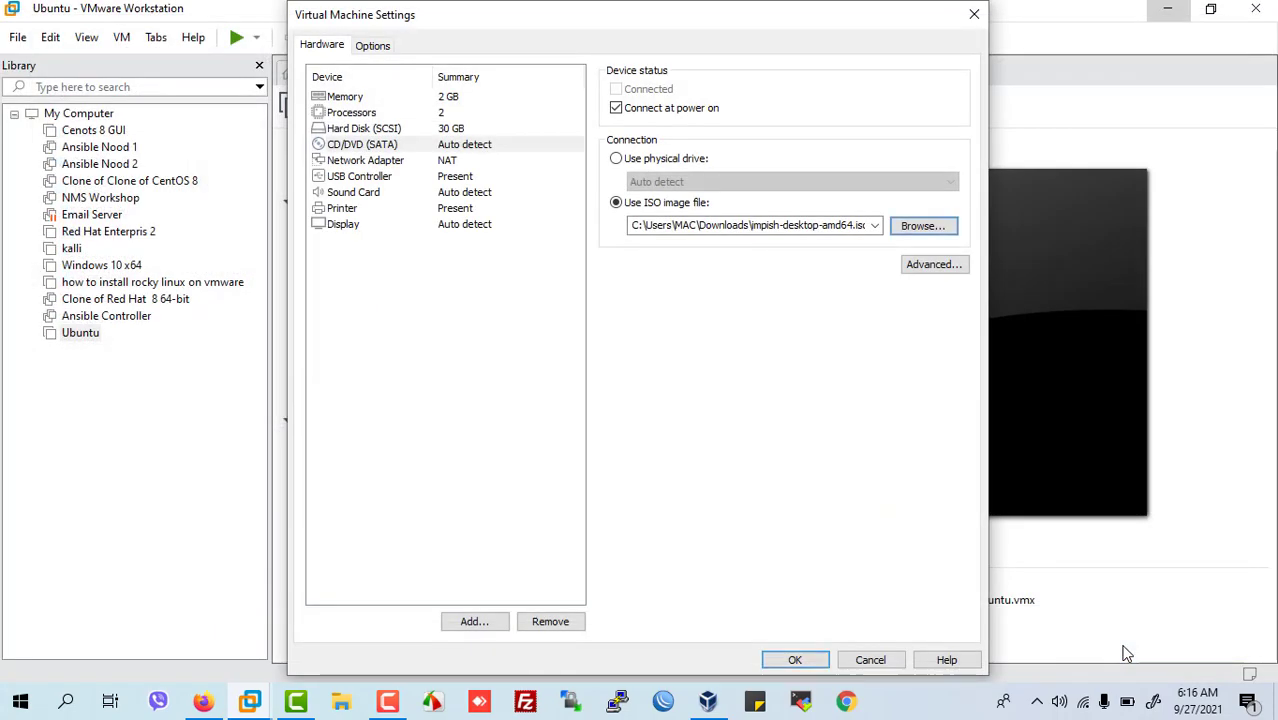
click(793, 661)
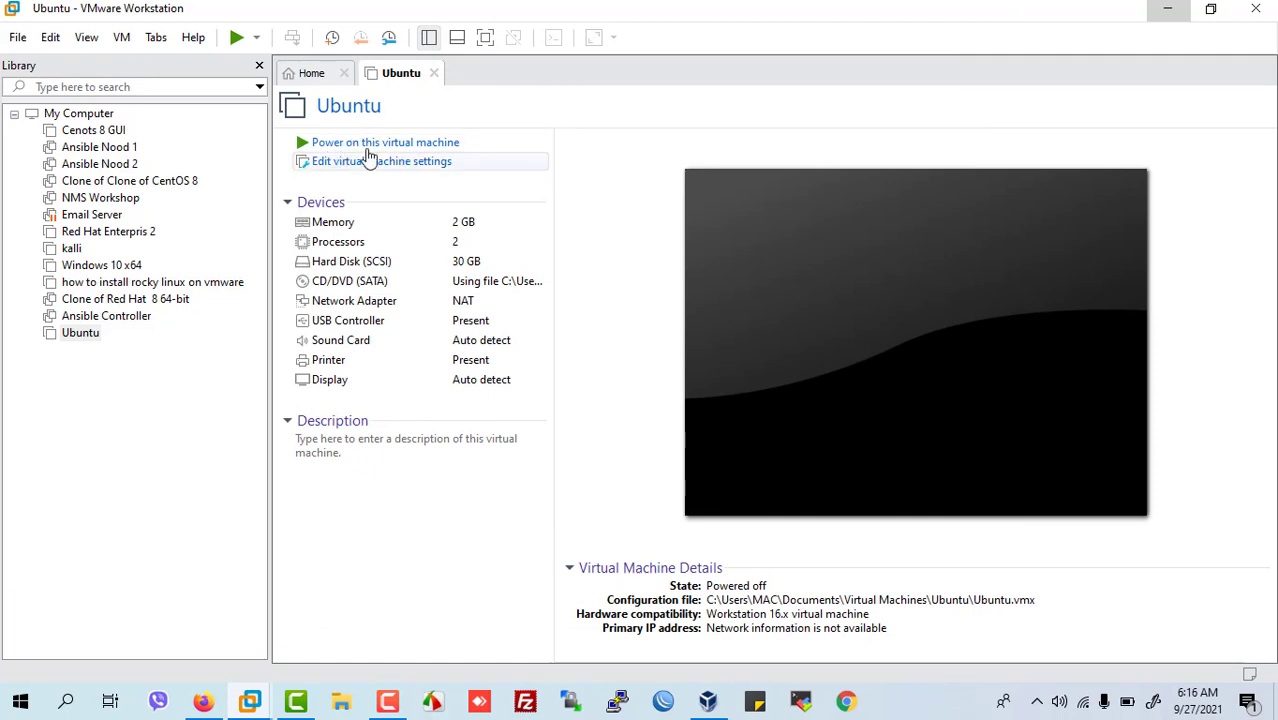
- Power on the Ubuntu virtual machine to boot from the attached installer image
click(390, 146)
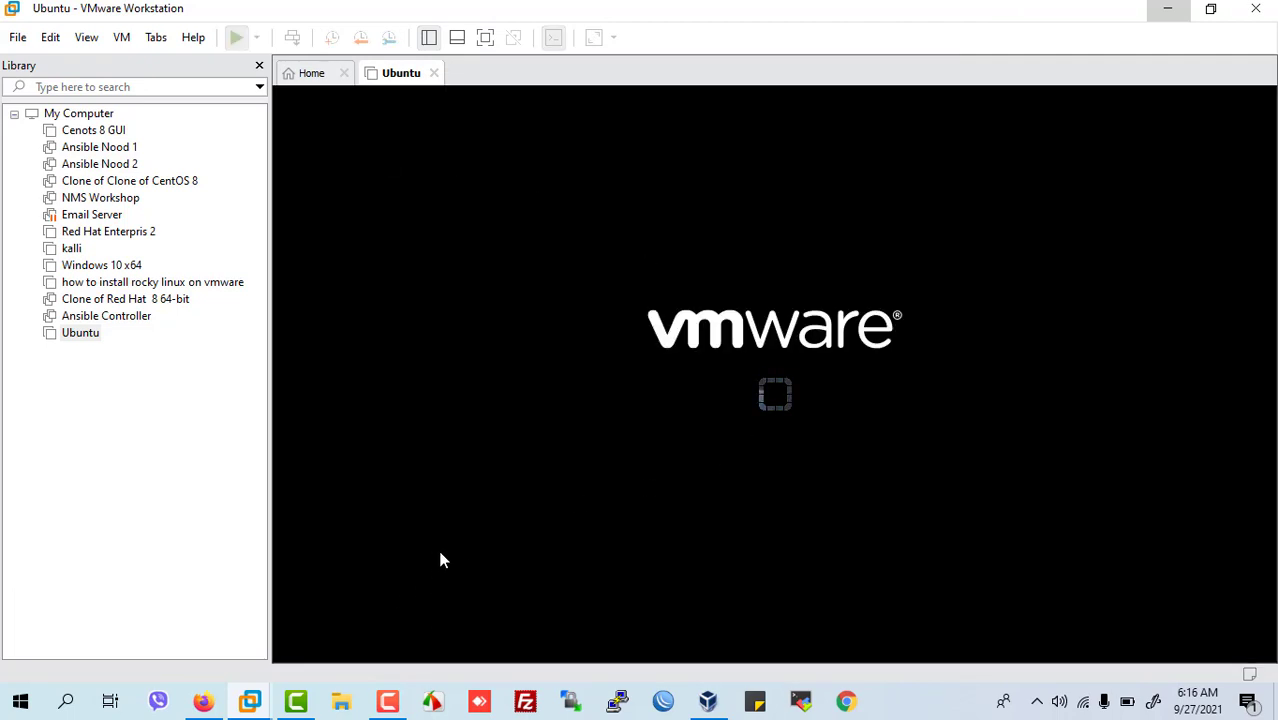
click(387, 700)
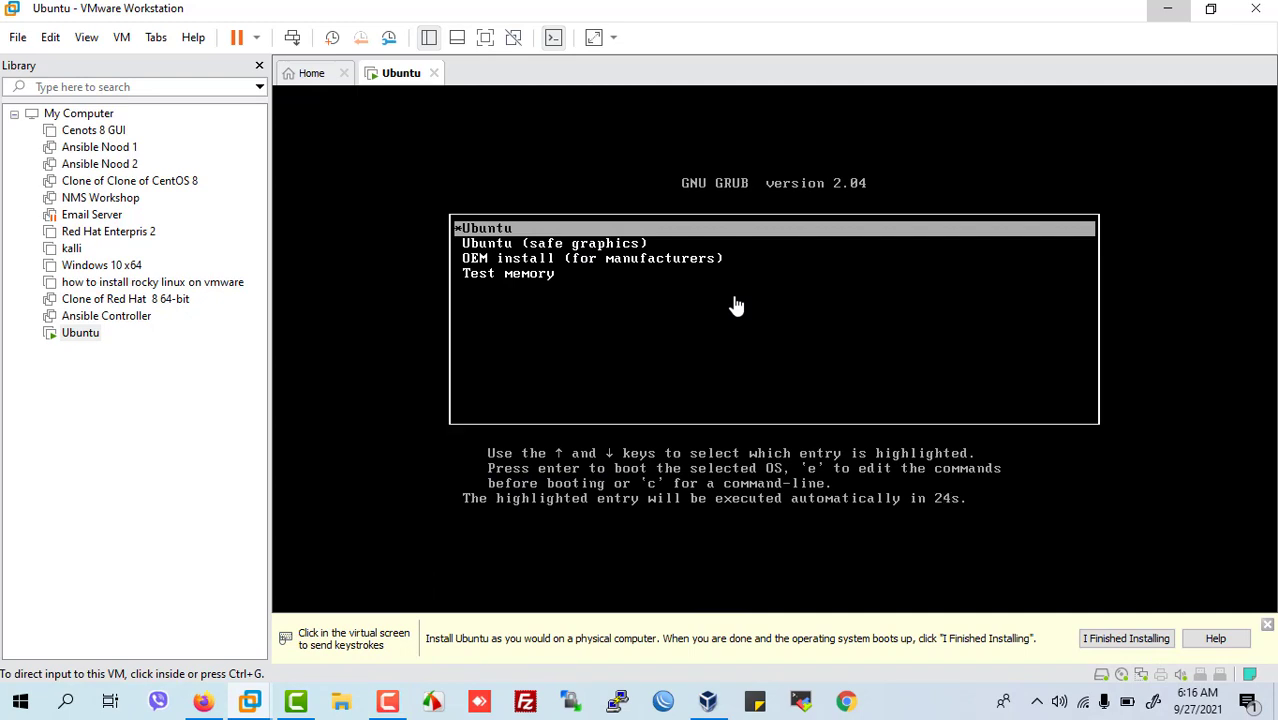
- Boot the virtual machine from the Ubuntu entry of the GRUB menu
click(497, 228)
key(Return)
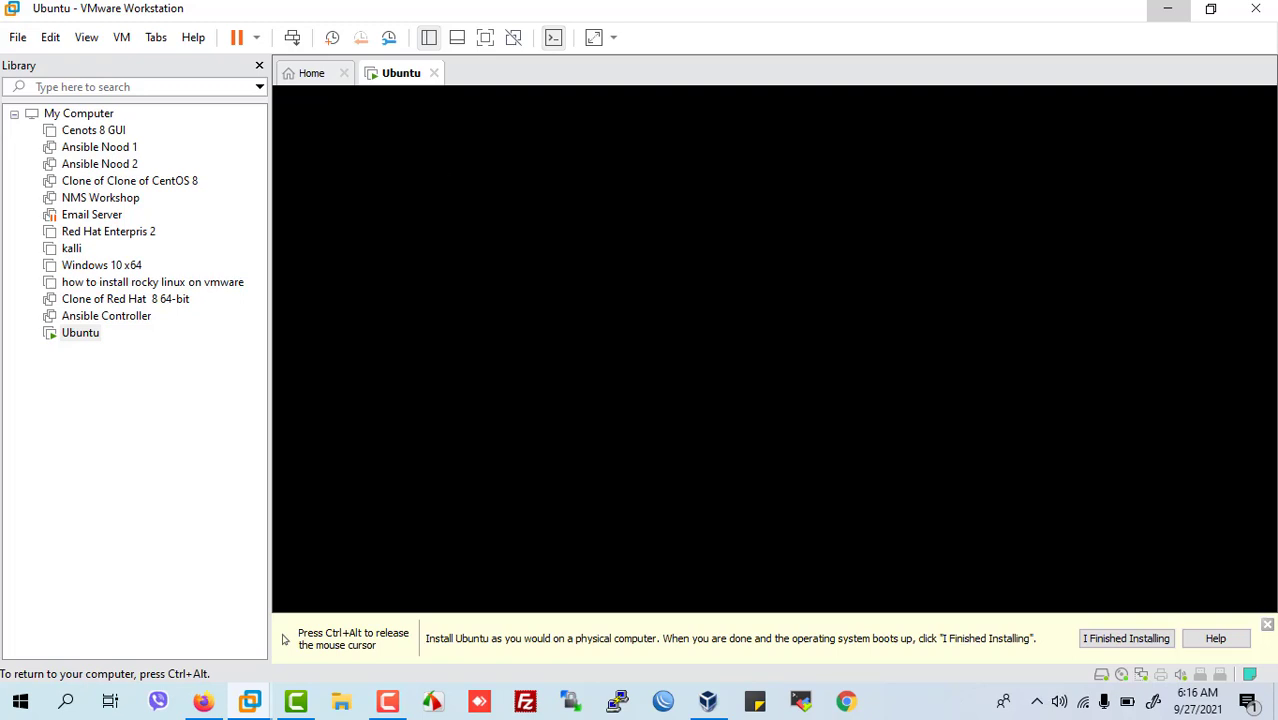
key(ctrl+alt+Delete)
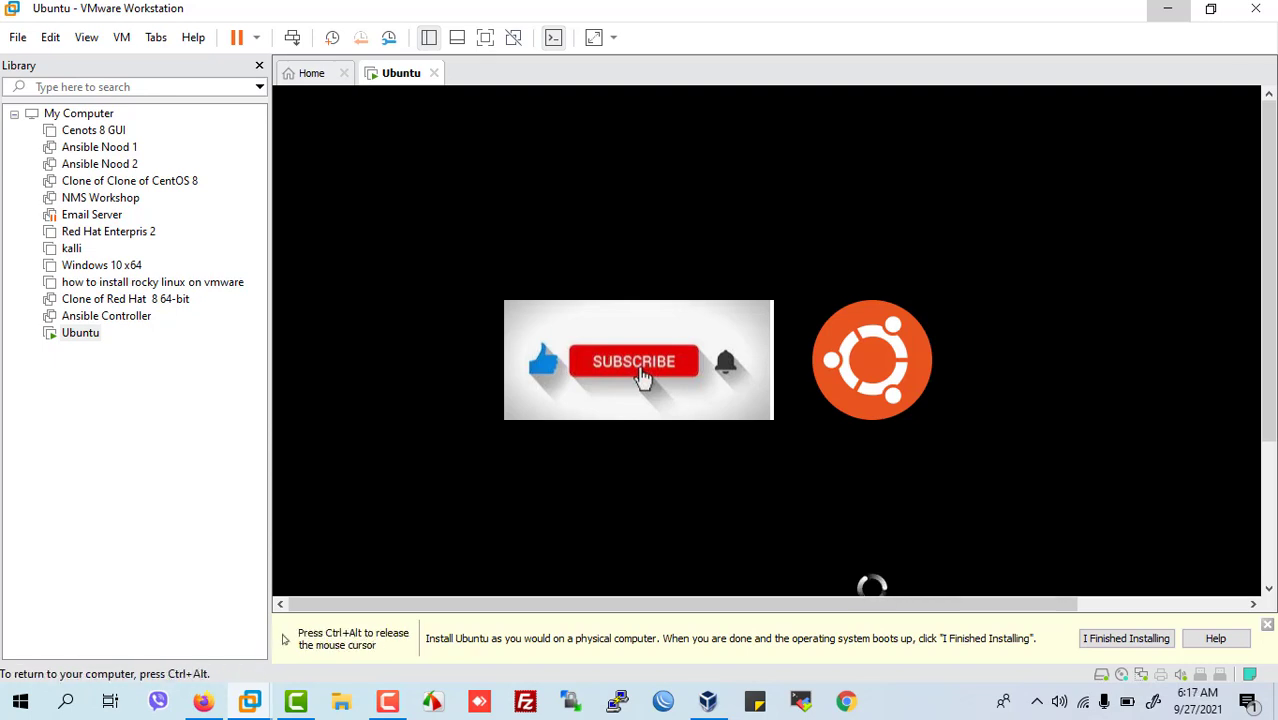
key(ctrl+alt)
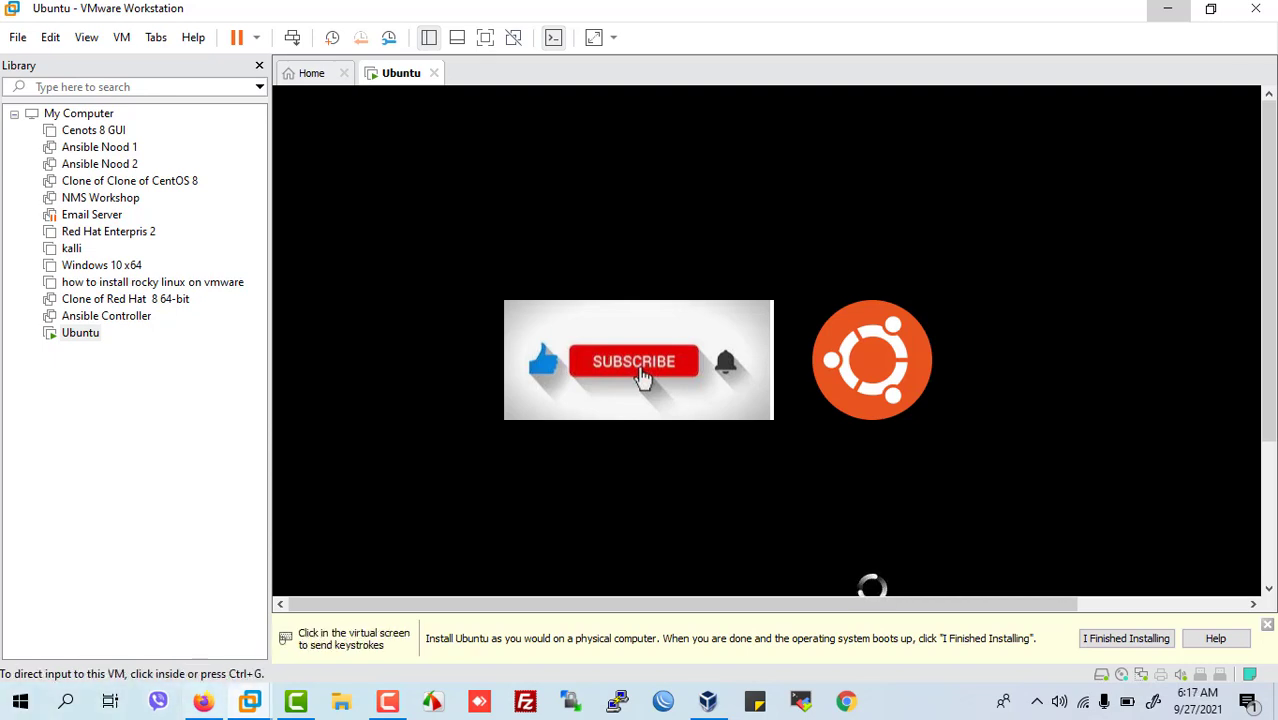
click(391, 704)
click(882, 516)
key(ctrl+alt)
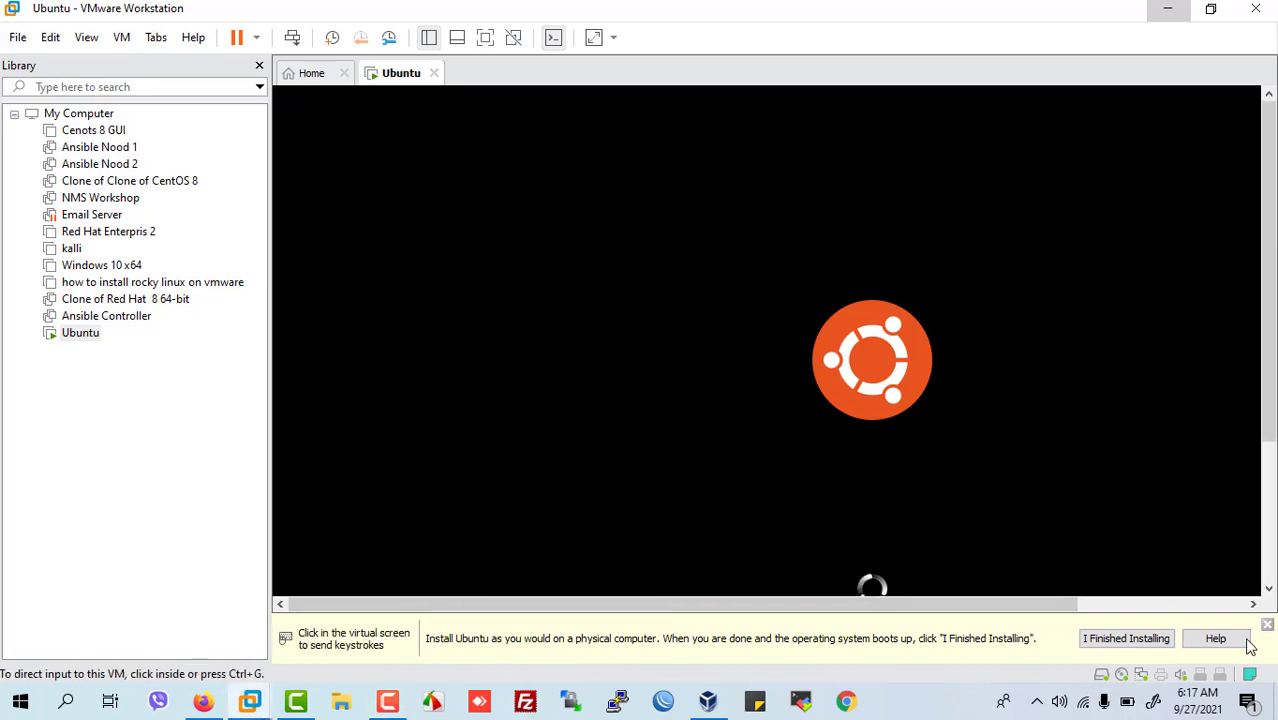
- Dismiss the operating system installation reminder shown beneath the Ubuntu machine's display
click(1267, 626)
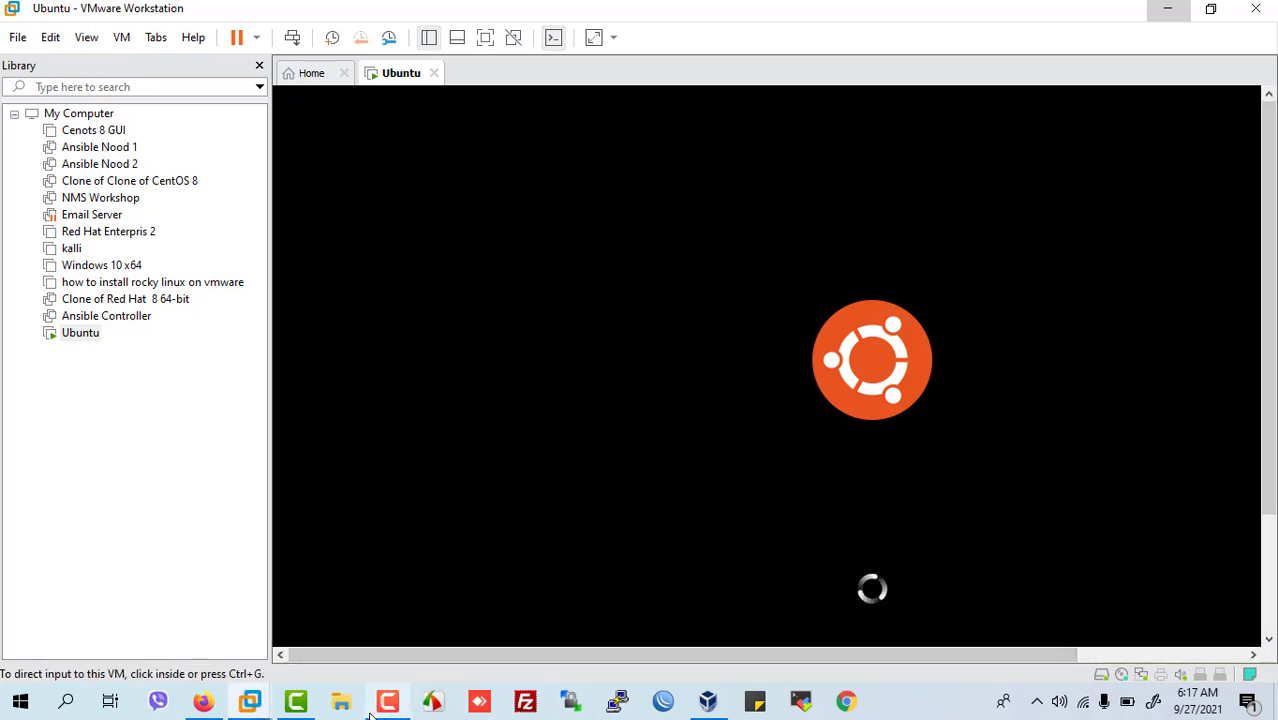
click(387, 701)
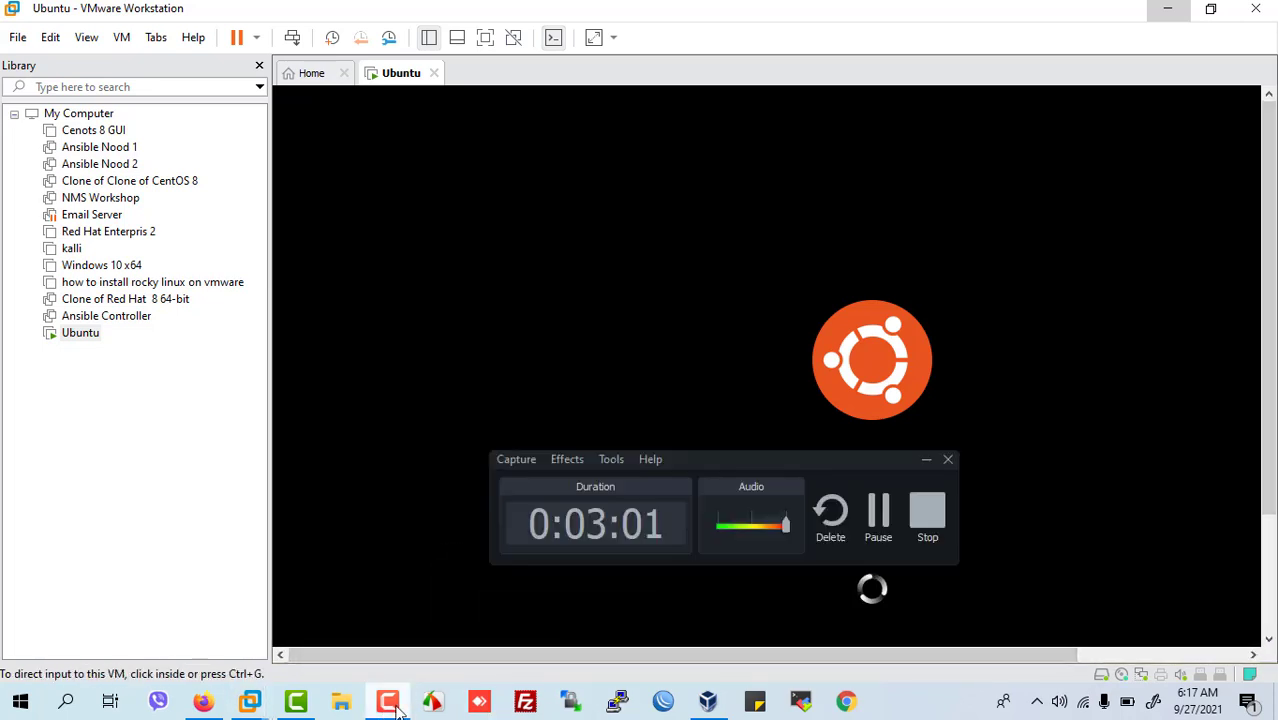
click(927, 508)
click(872, 518)
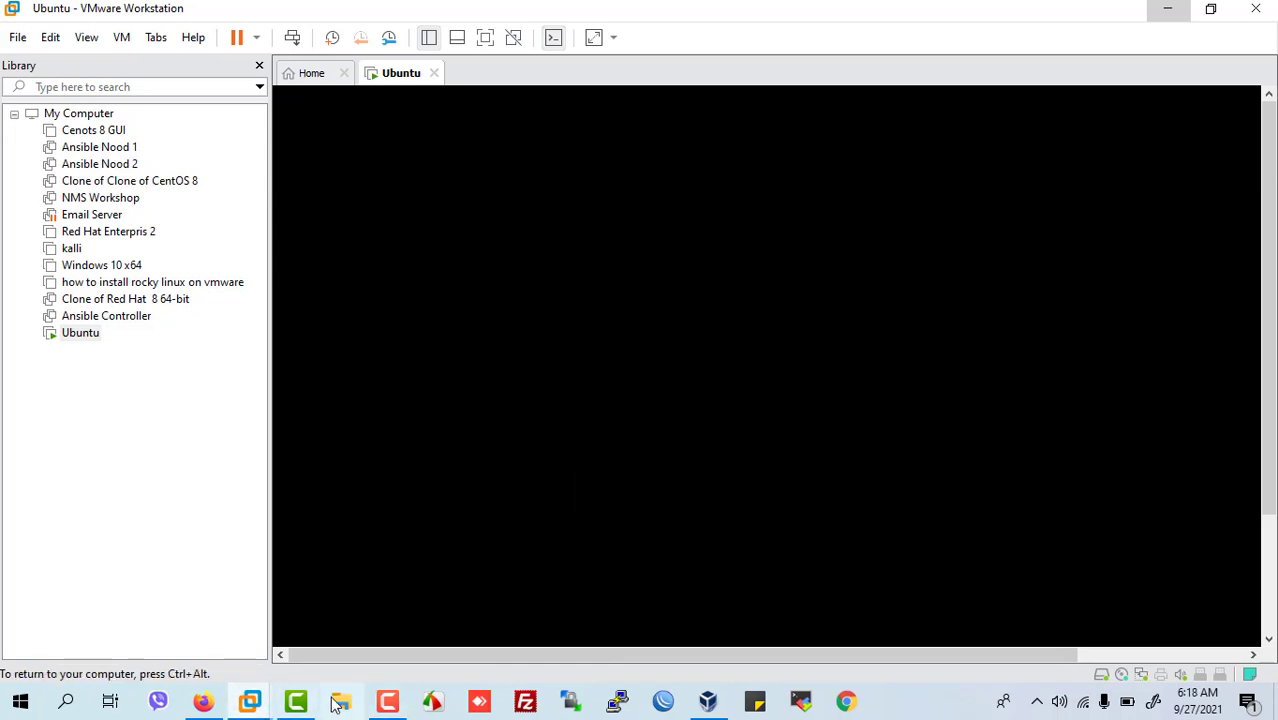
click(387, 701)
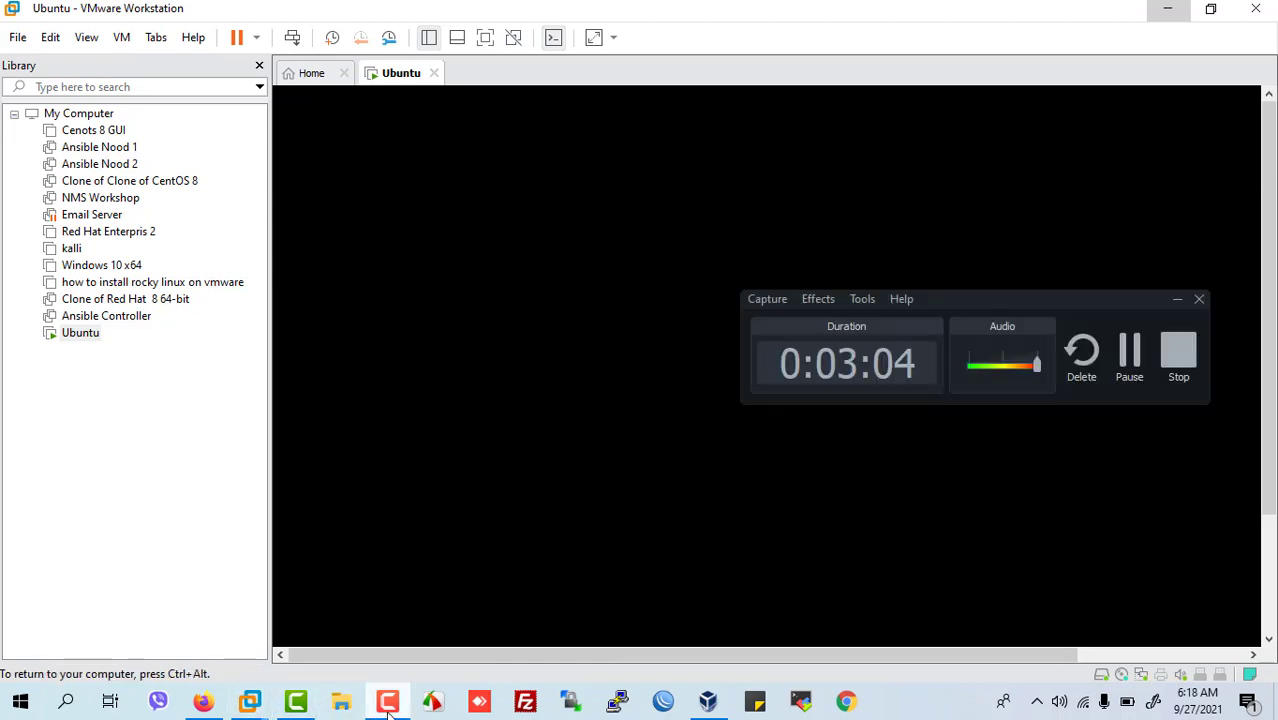
click(1128, 348)
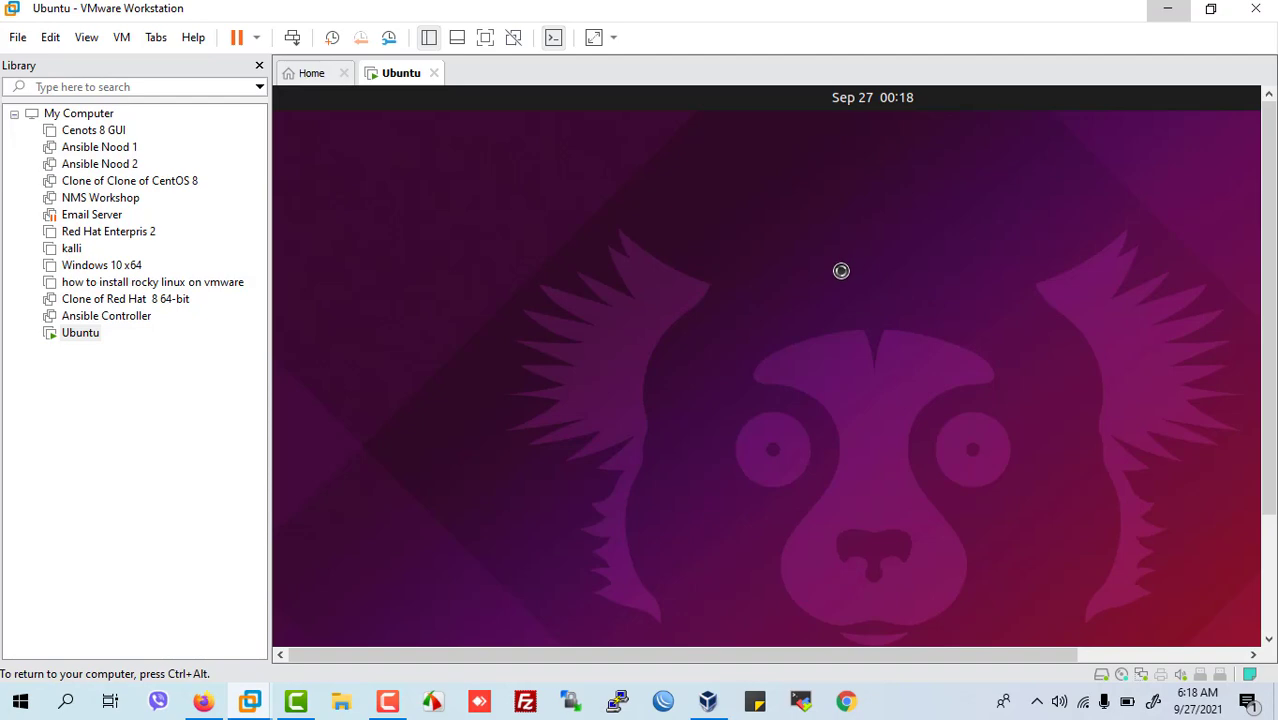
- Release the input from the virtual machine and show the Ubuntu machine in full screen
key(ctrl+alt)
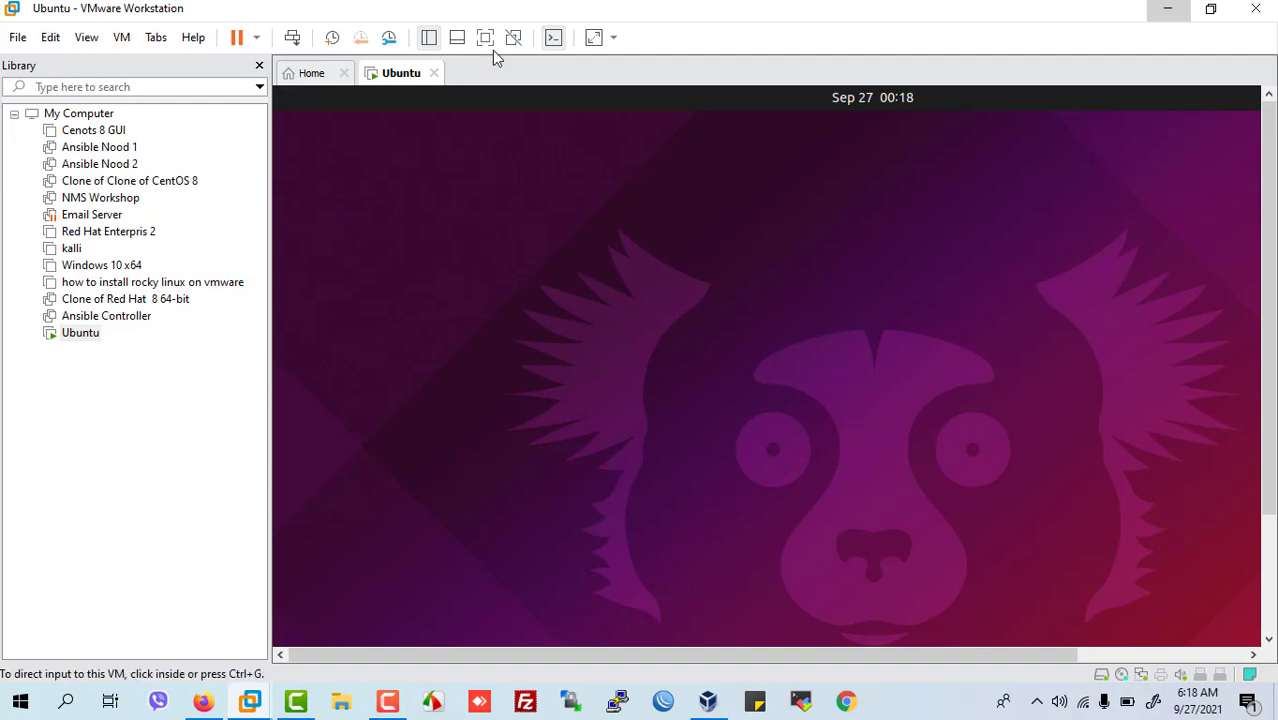
click(485, 38)
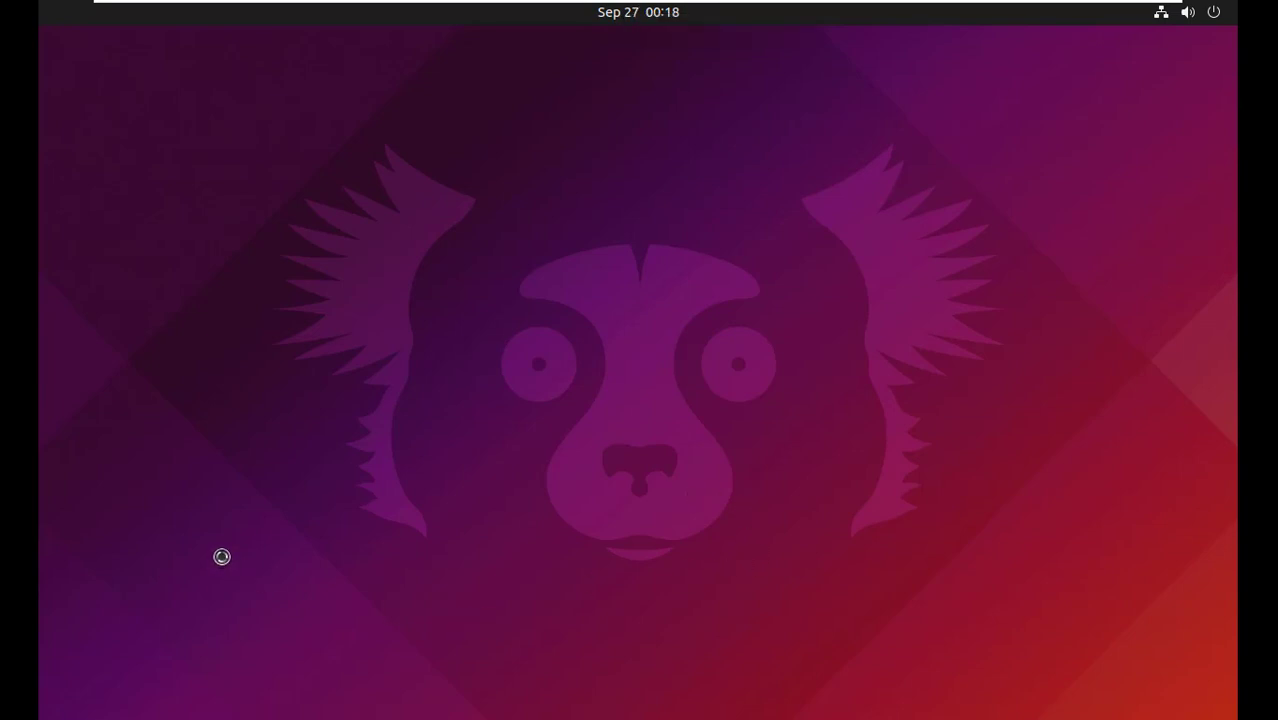
mouse_move(695, 5)
mouse_move(563, 2)
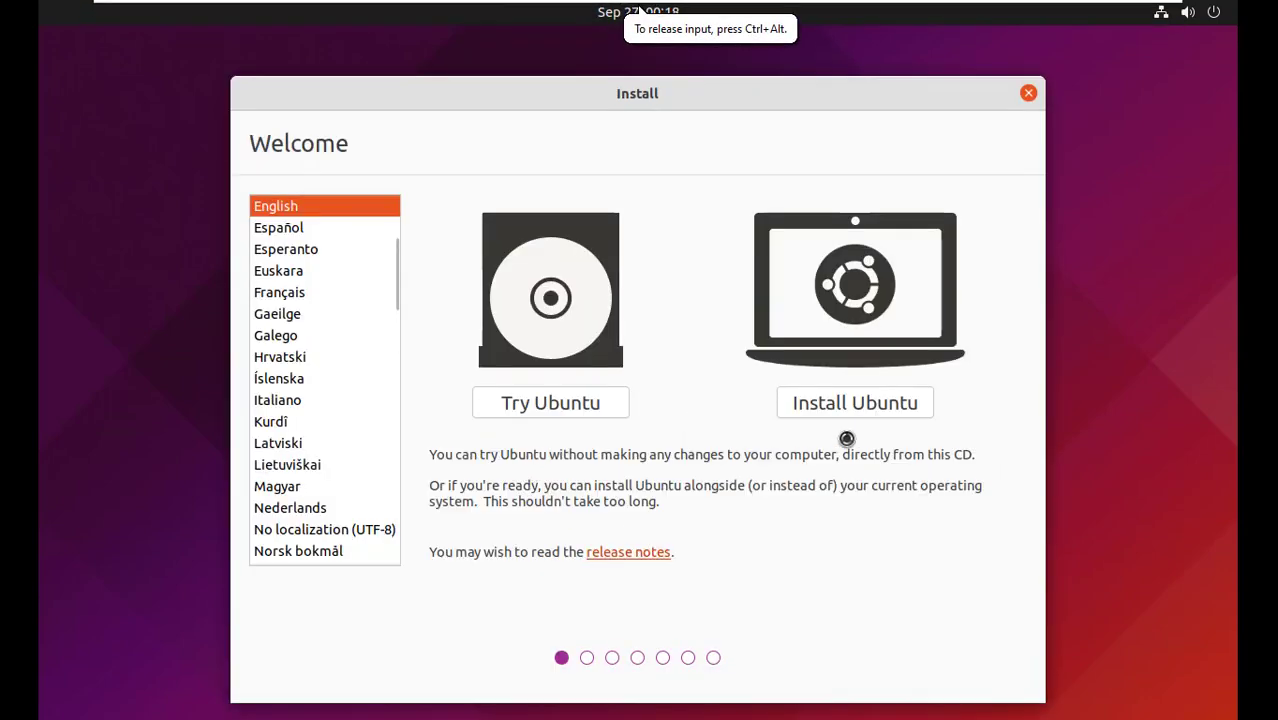
- Start installing Ubuntu with the English (US) keyboard layout, and accept a normal installation with downloading updates turned off
click(822, 403)
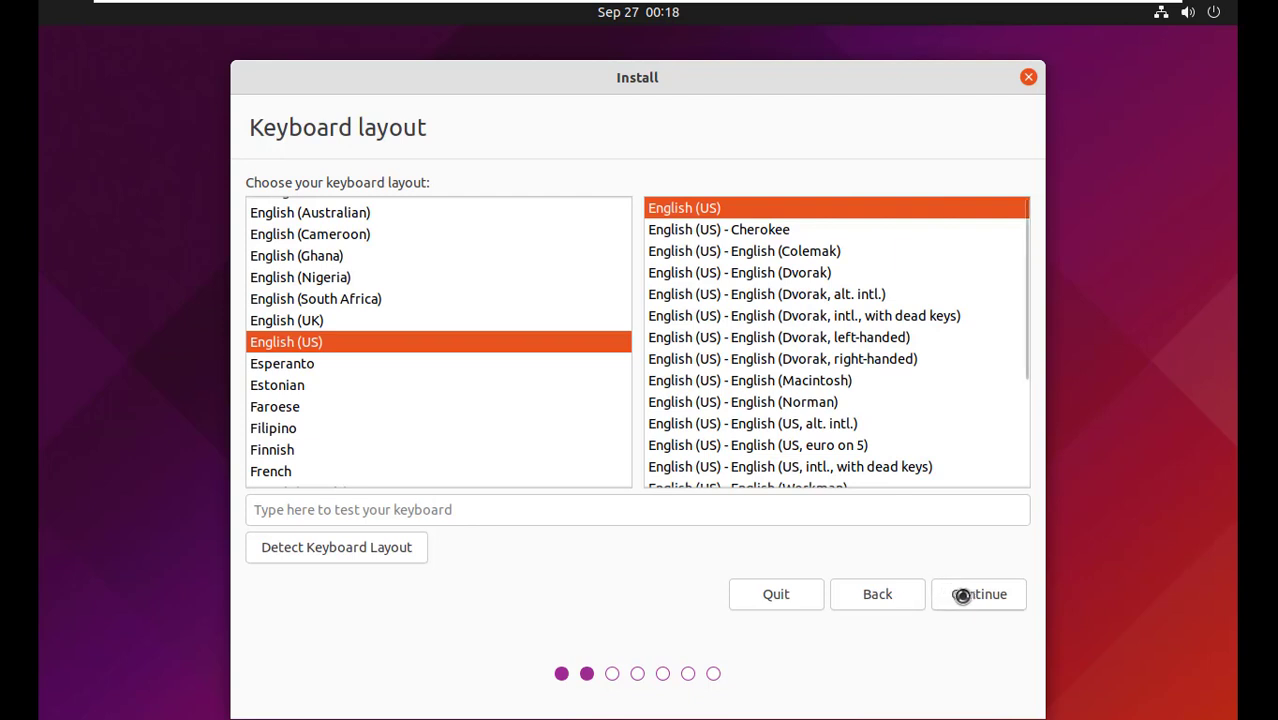
click(966, 594)
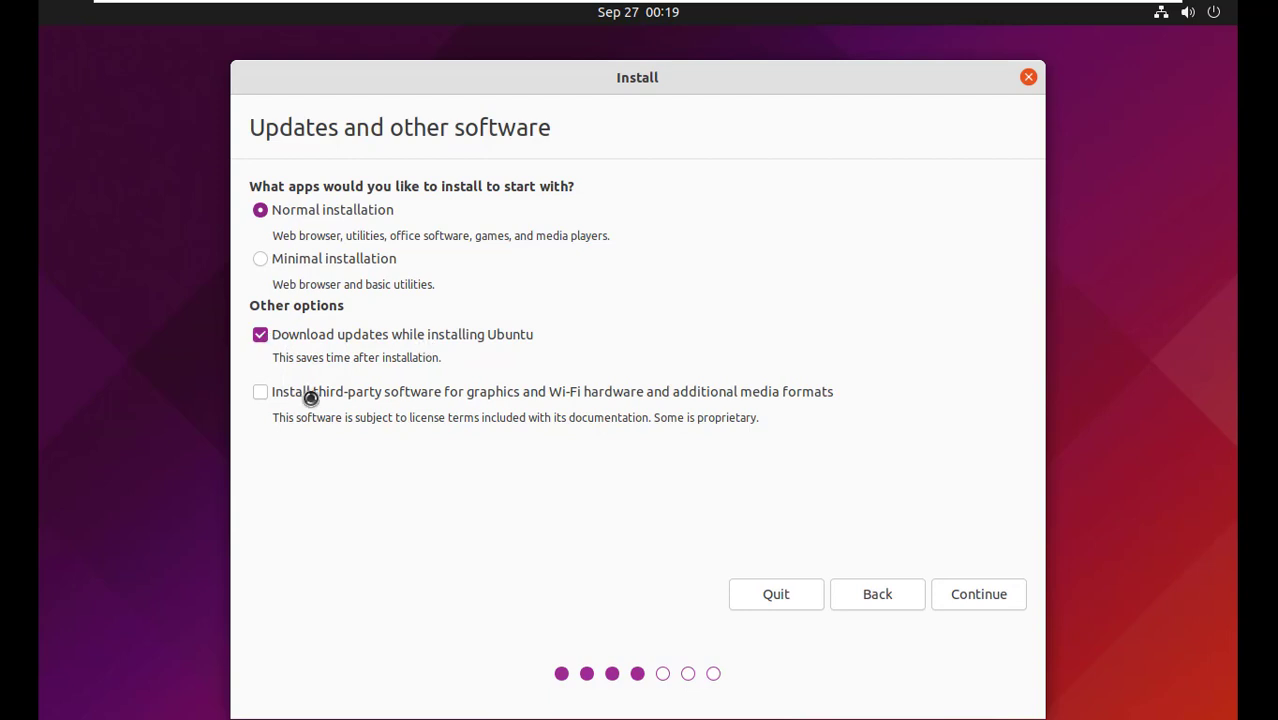
click(262, 335)
click(982, 596)
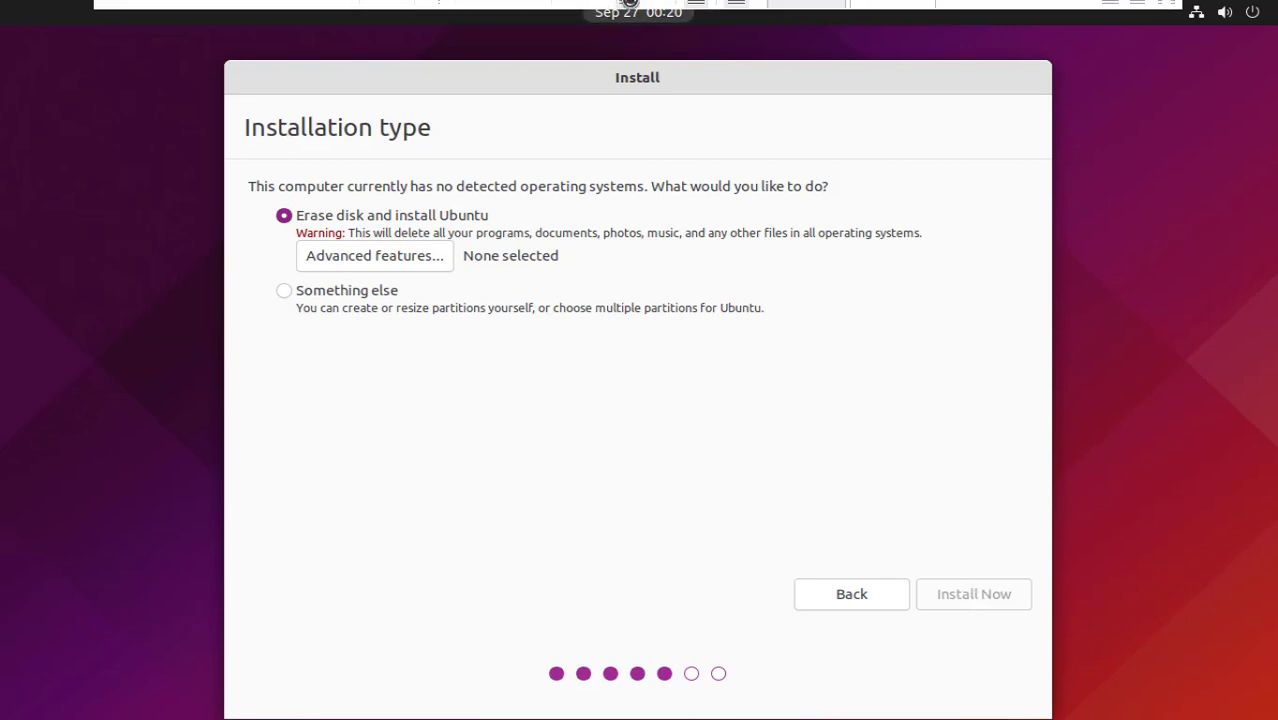
click(628, 11)
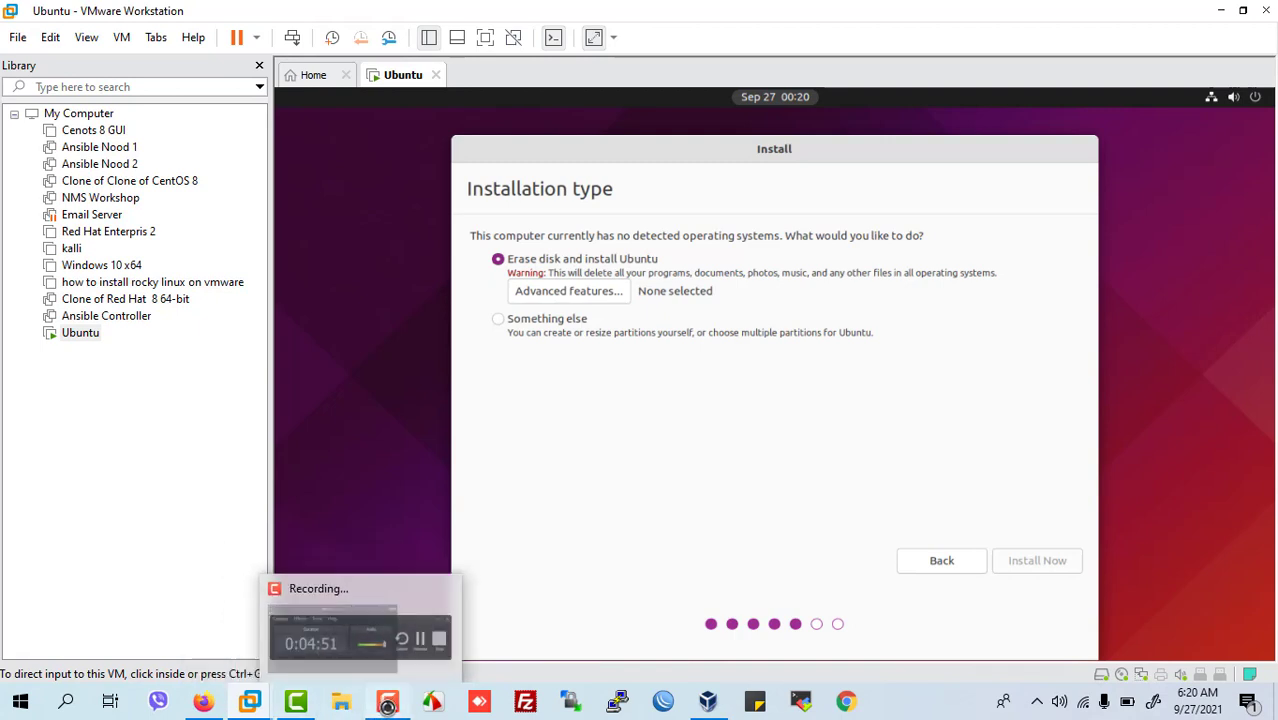
click(387, 703)
click(1137, 524)
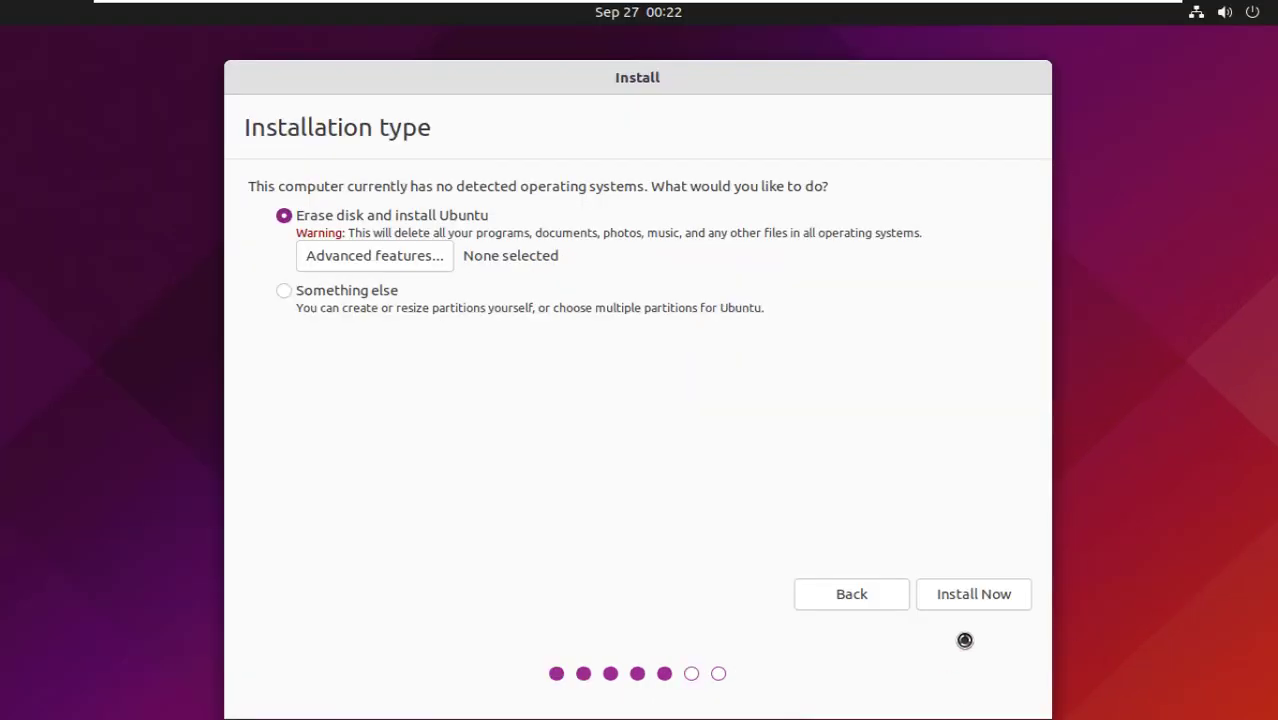
- Start the installation with the option to erase the disk and install Ubuntu, and approve writing the partition changes
click(963, 592)
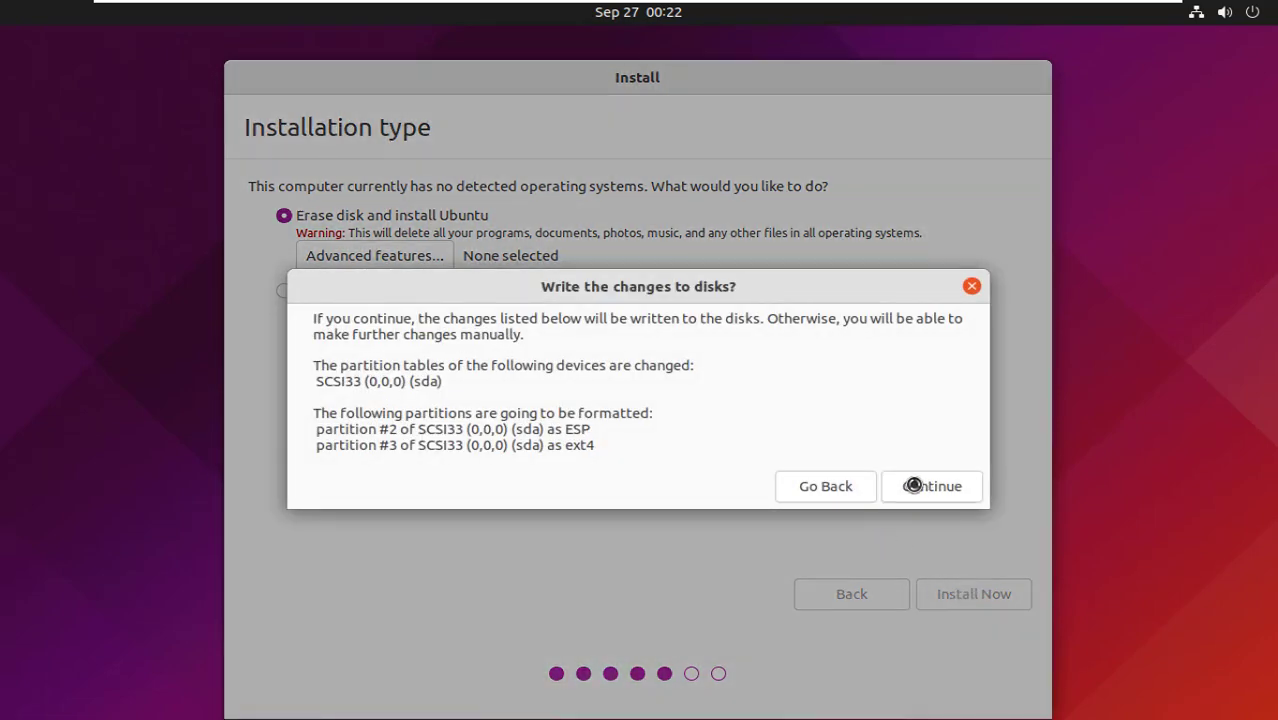
click(913, 485)
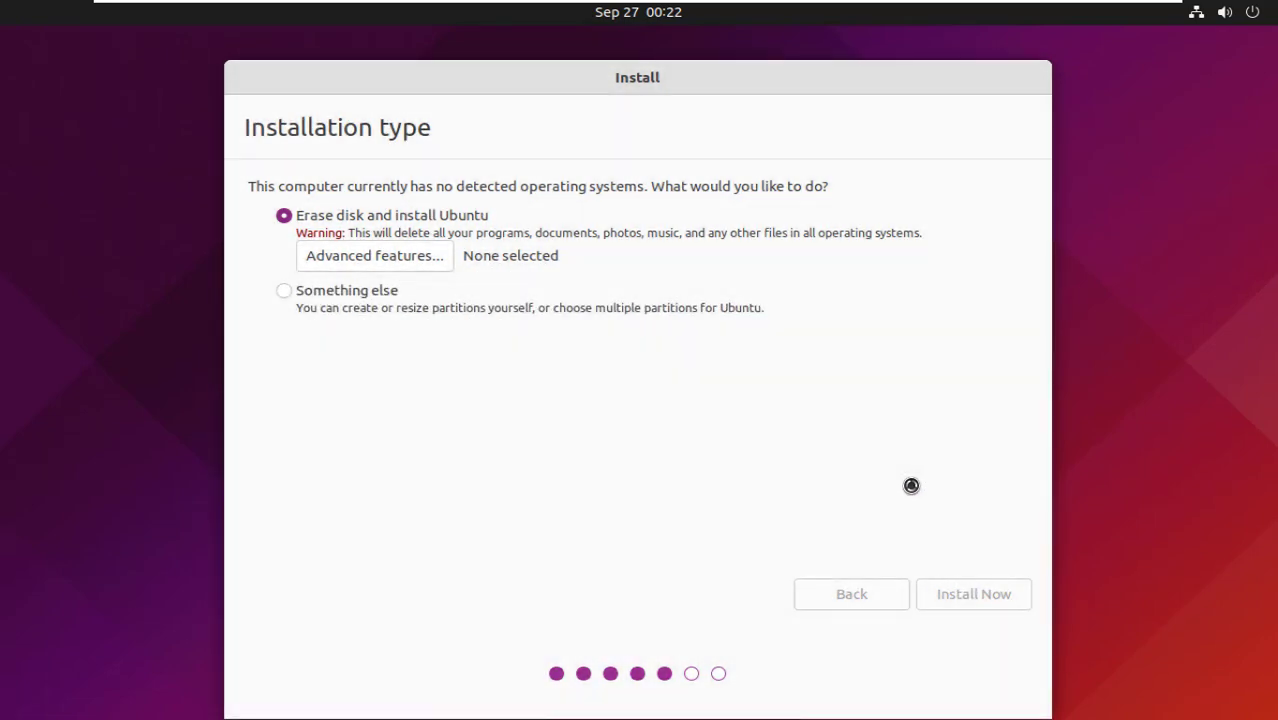
key(ctrl+alt+Return)
click(388, 702)
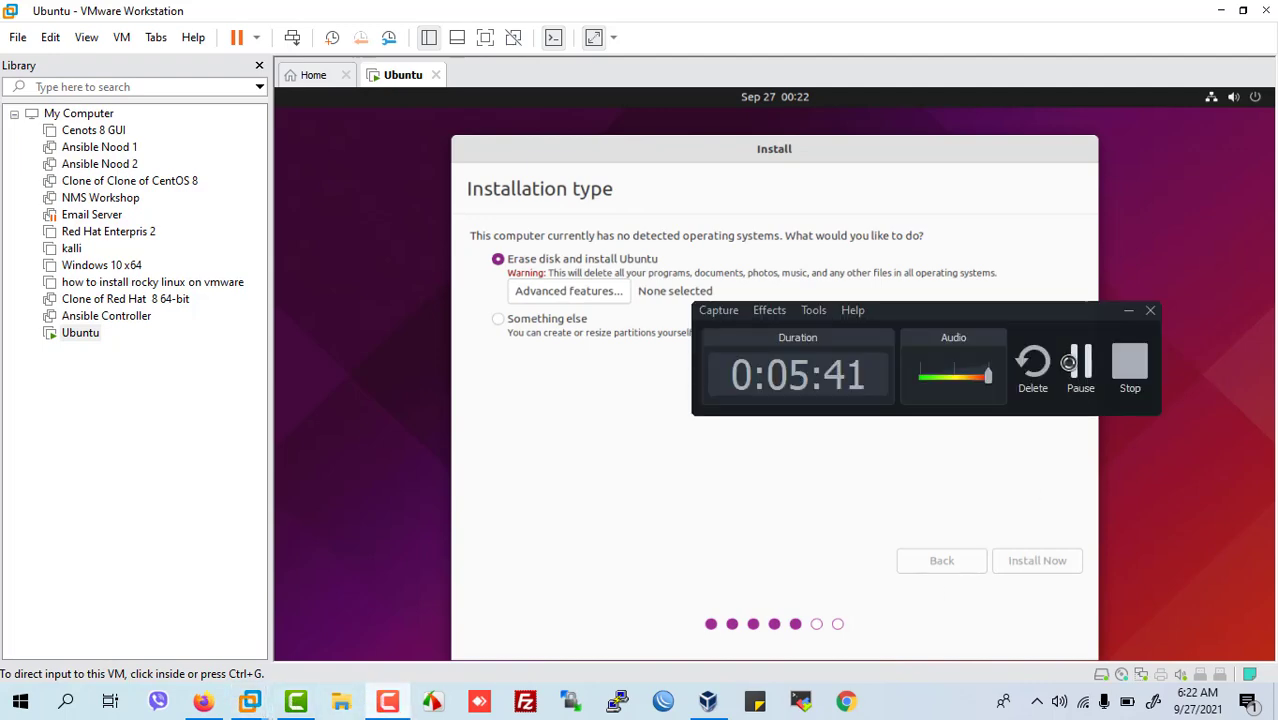
click(1080, 362)
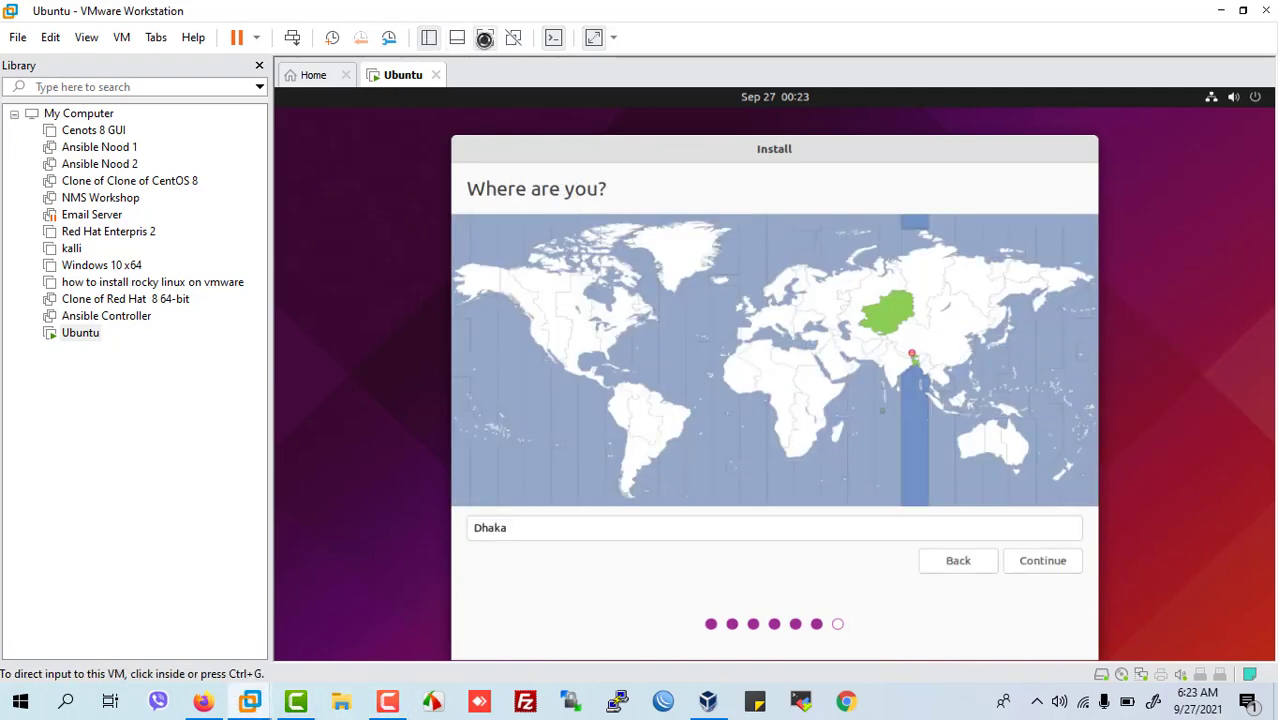
click(485, 37)
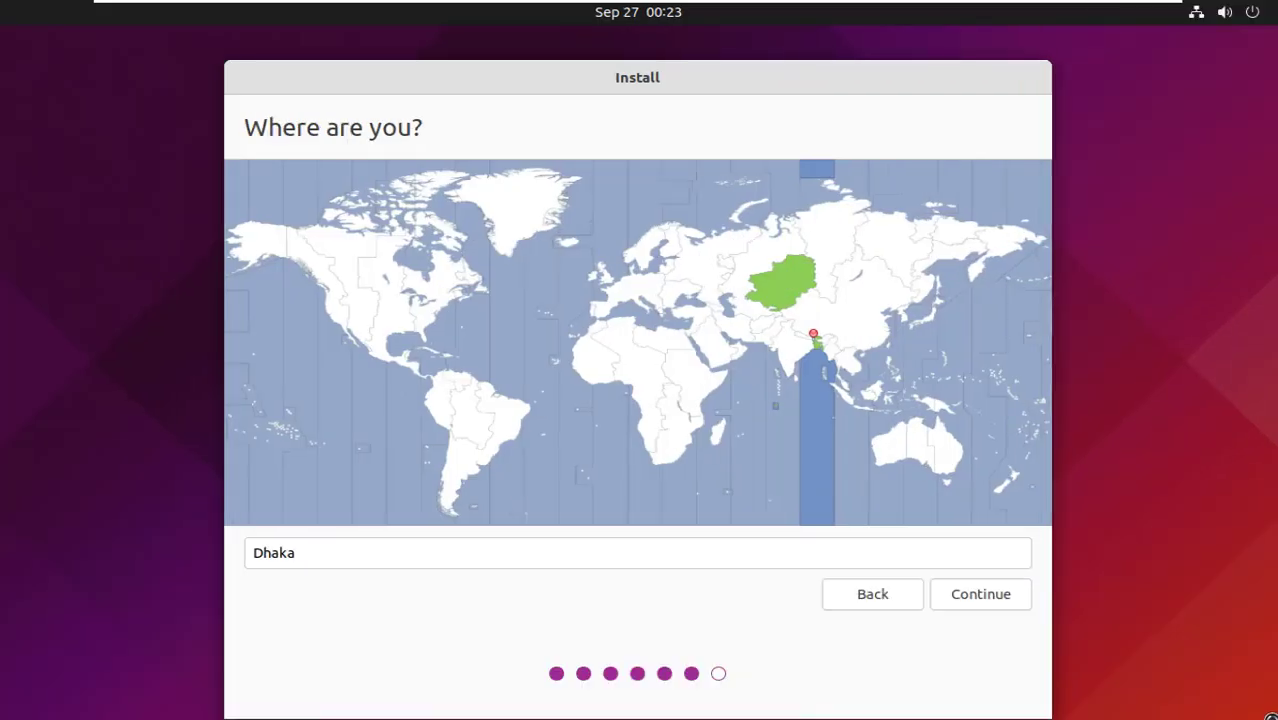
- Accept Dhaka as the time zone location and continue to the user account details
click(342, 556)
click(973, 594)
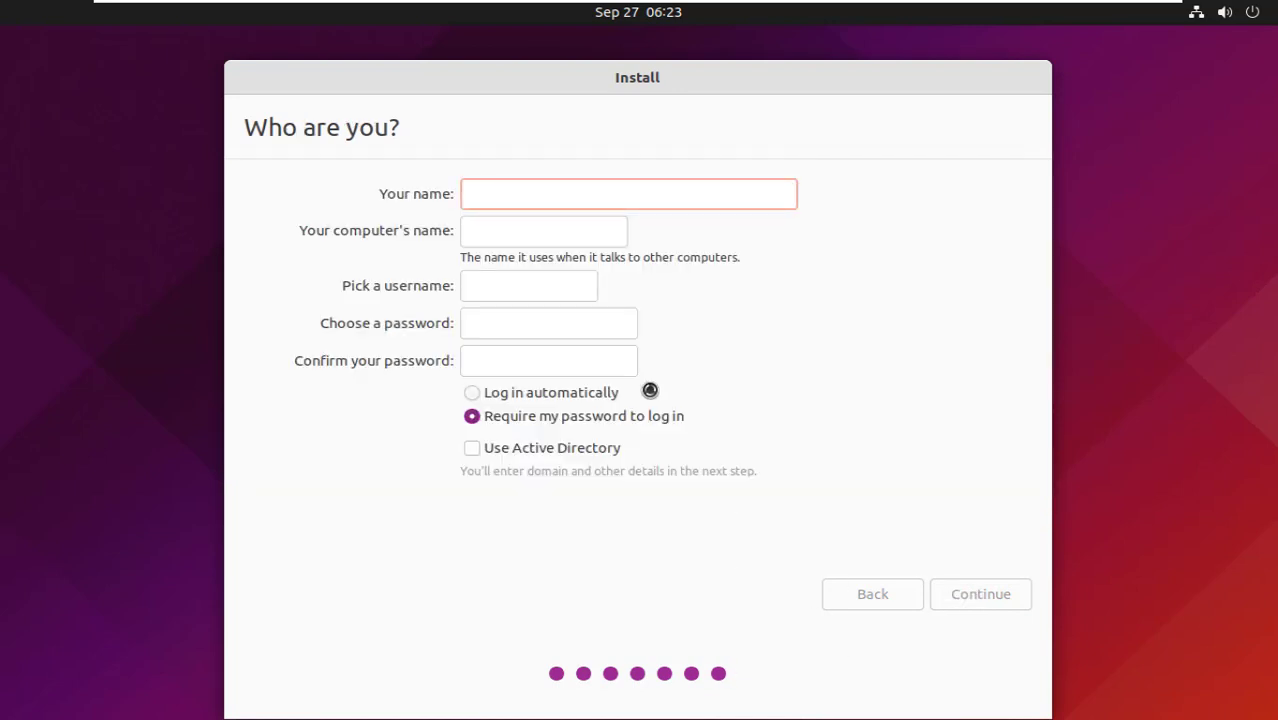
- Enter silent as the user's name and username, and set the computer's name to solution
text(silent)
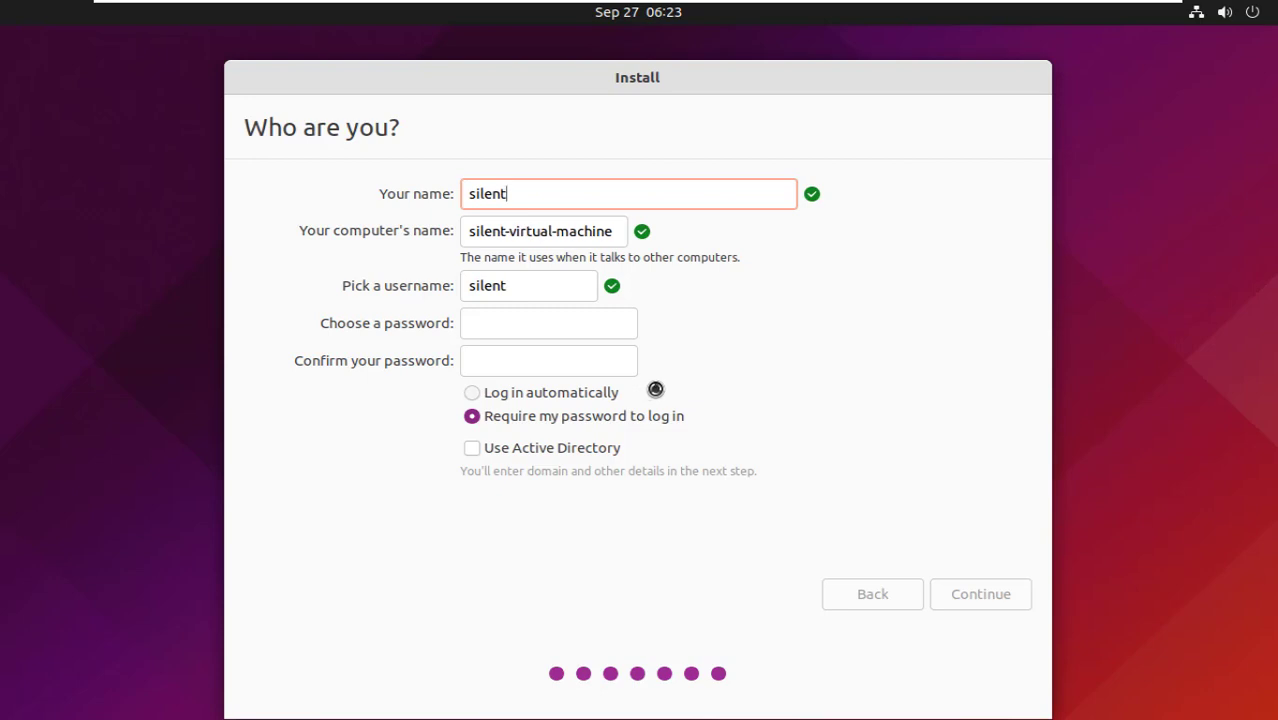
triple_click(542, 235)
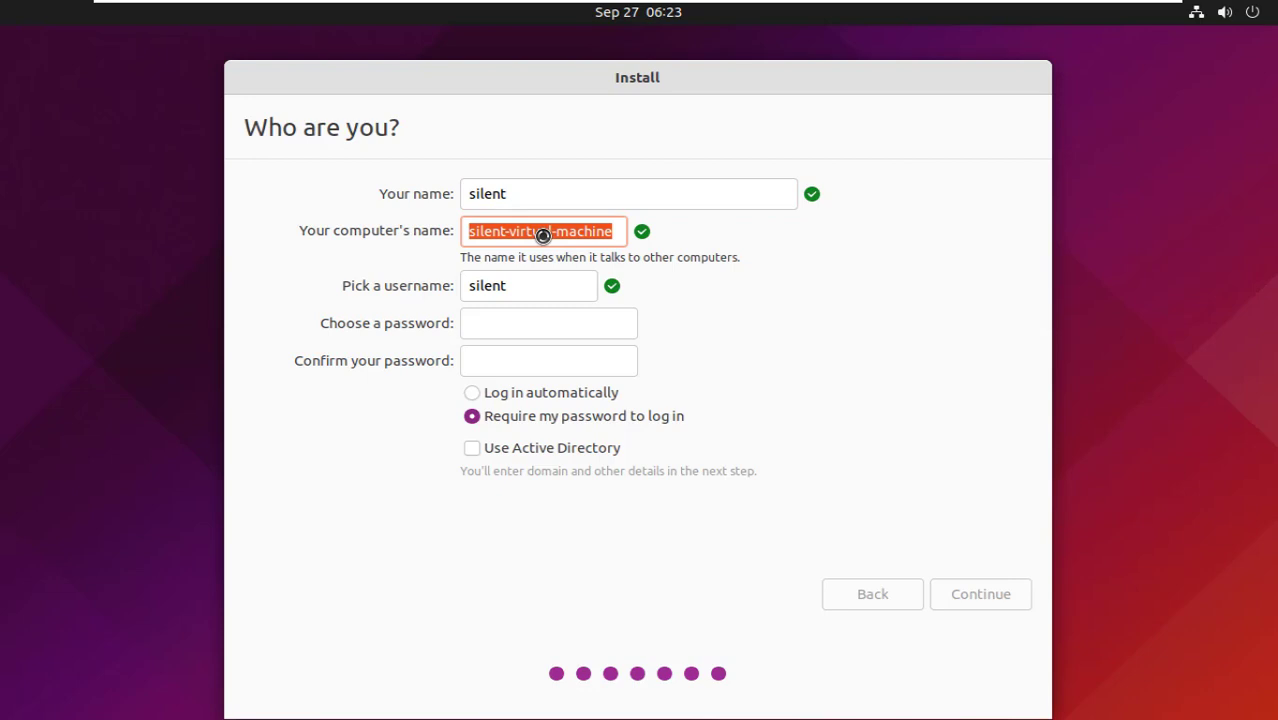
text(solution)
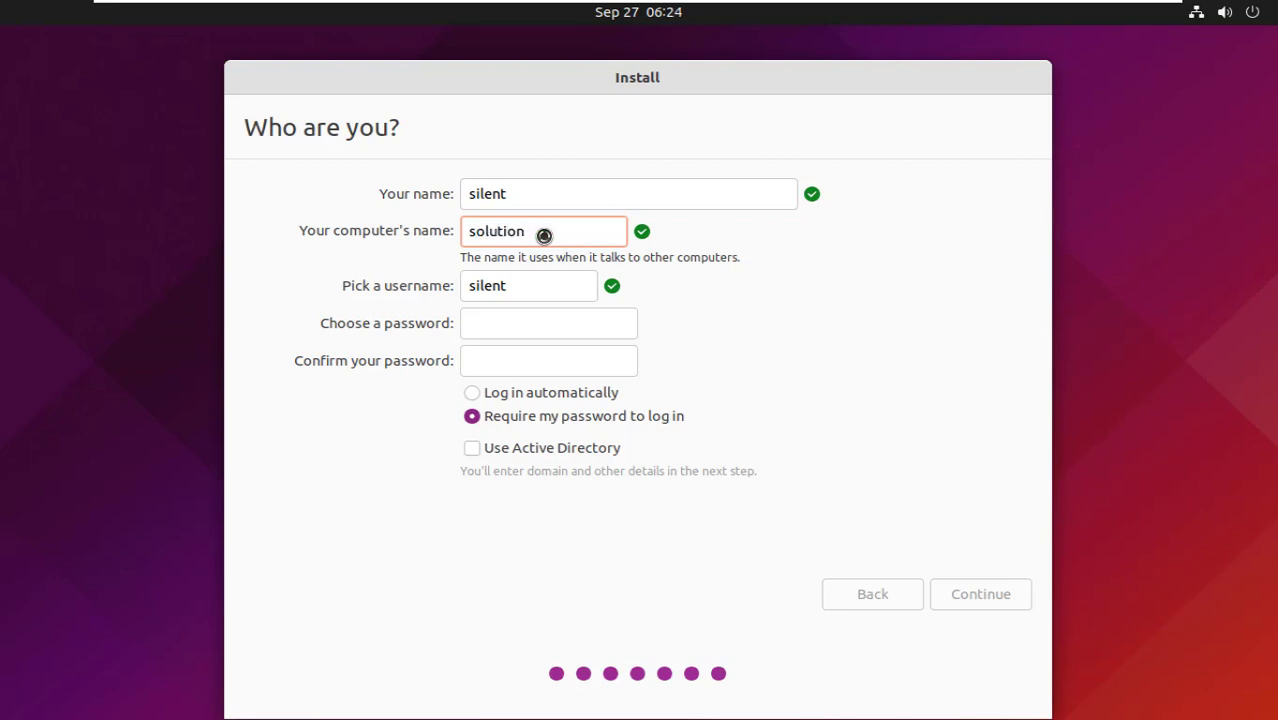
- Enter the account password and repeat it in the confirmation field
click(493, 330)
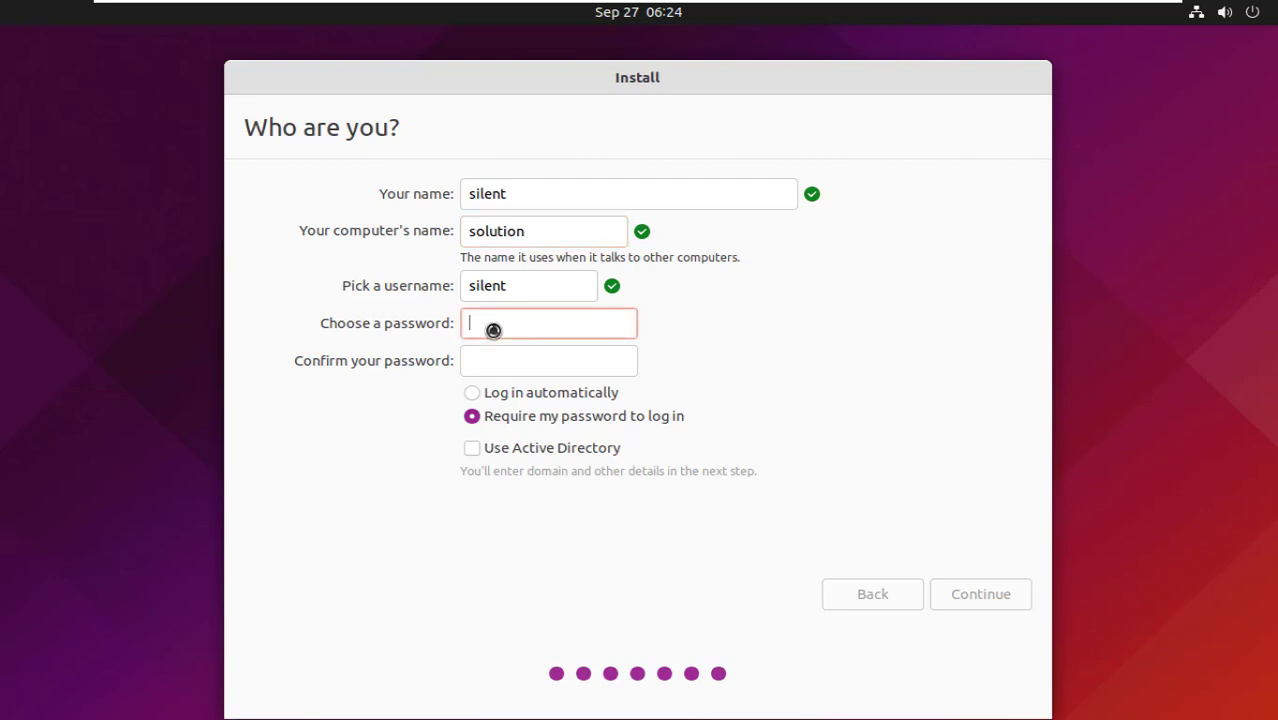
text(s)
key(BackSpace)
text(s)
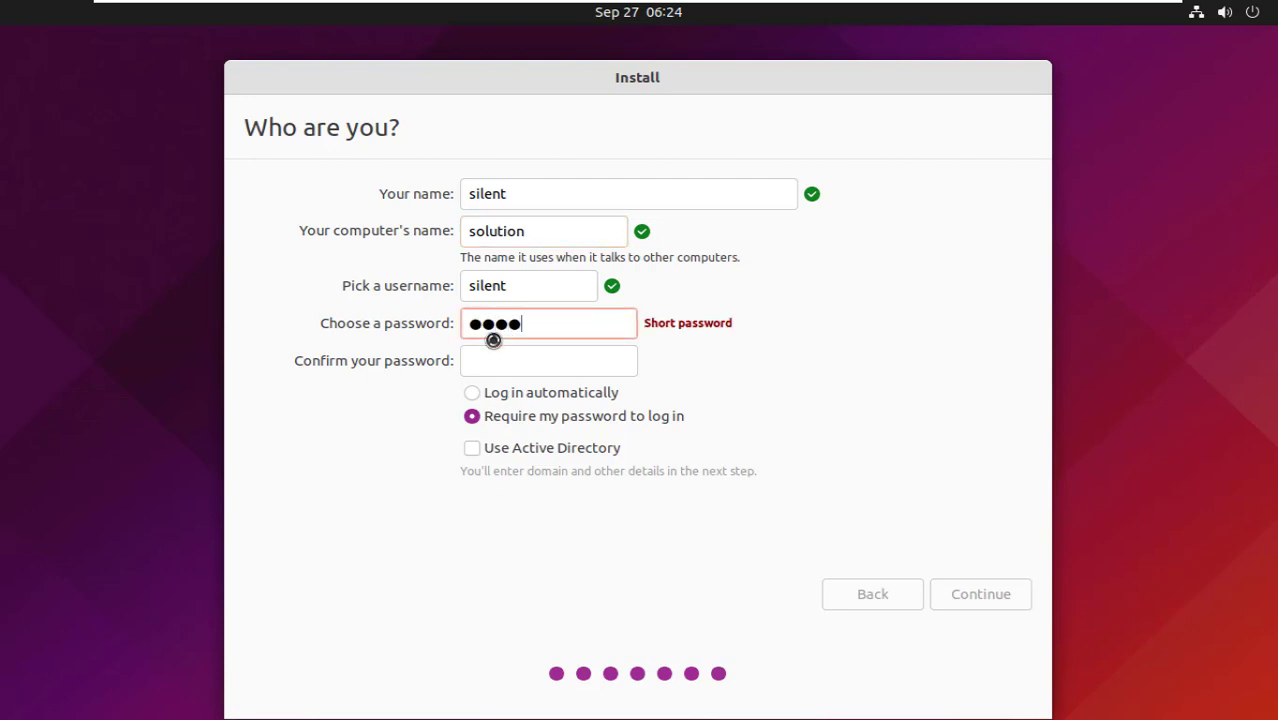
click(504, 370)
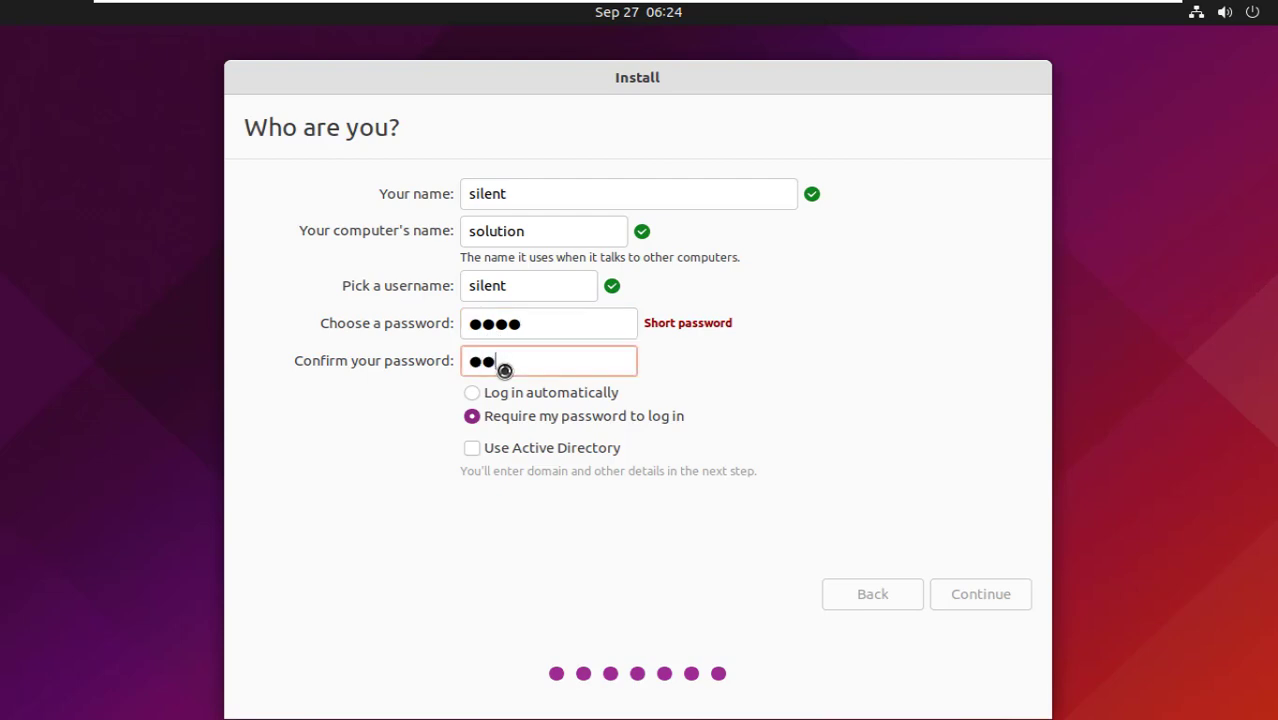
text(●●●●)
- Set the new account to log in automatically instead of requiring the password
click(474, 394)
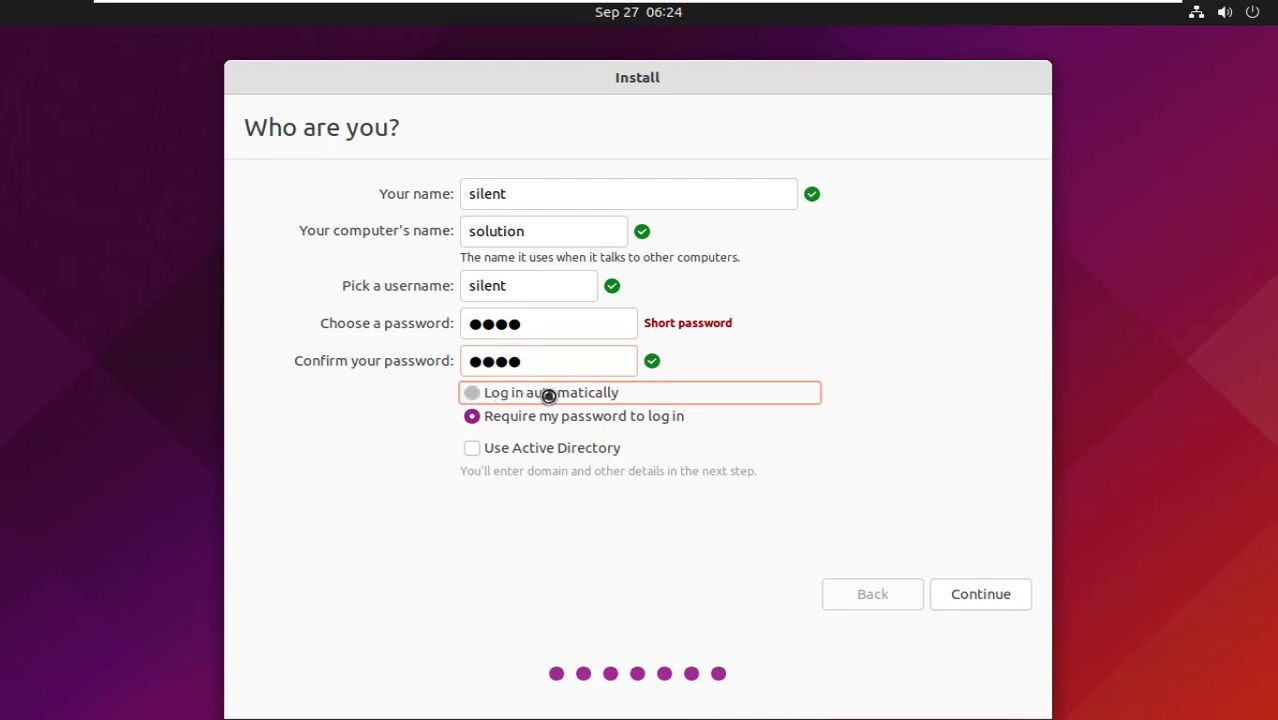
click(478, 399)
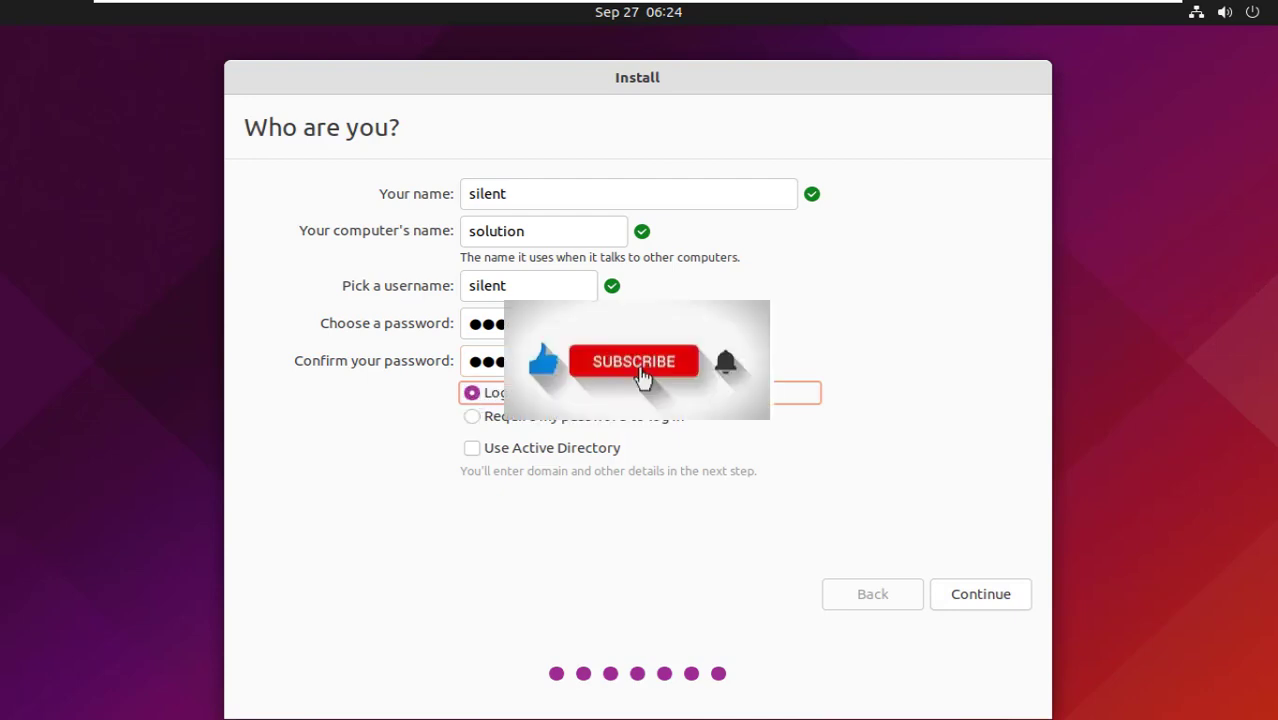
click(473, 417)
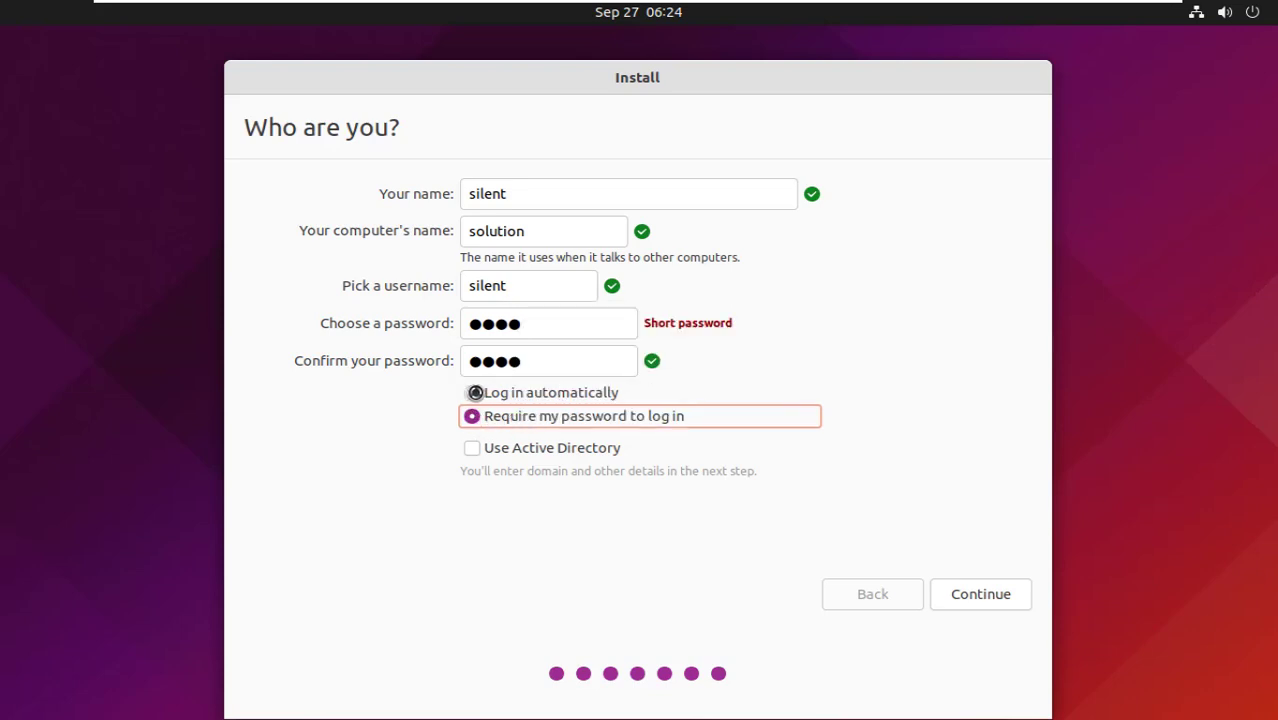
click(476, 393)
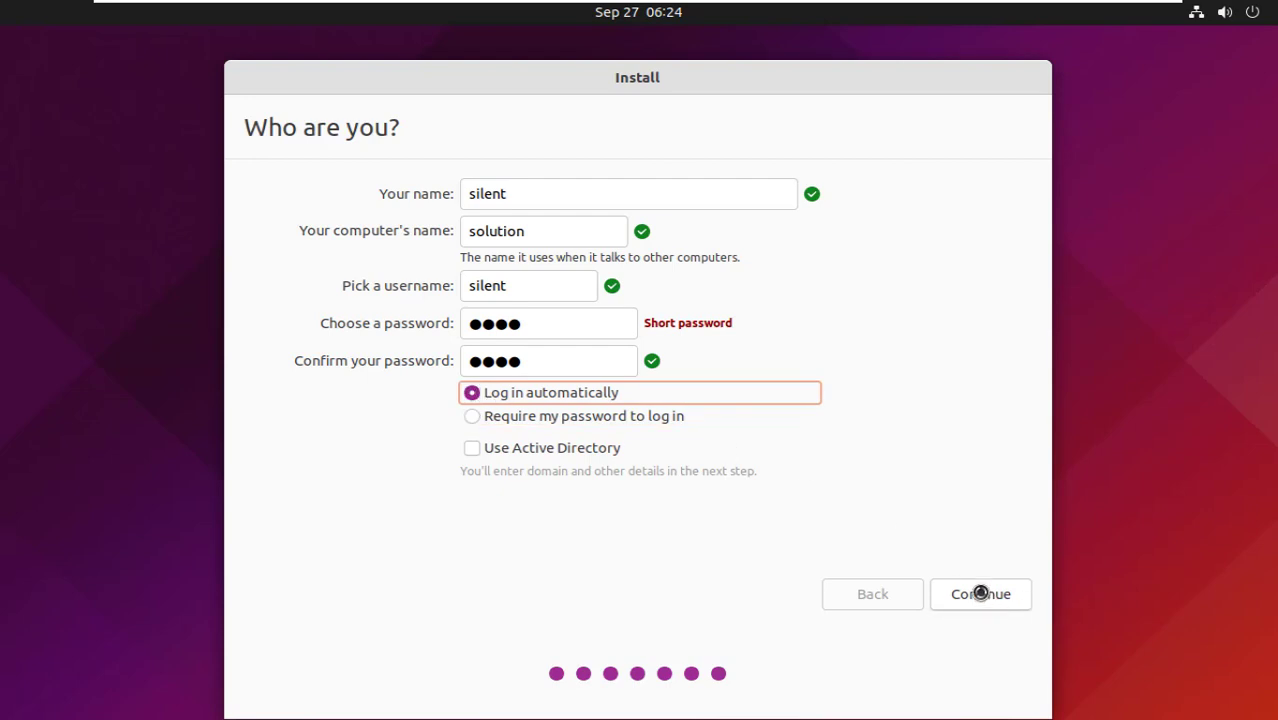
click(478, 417)
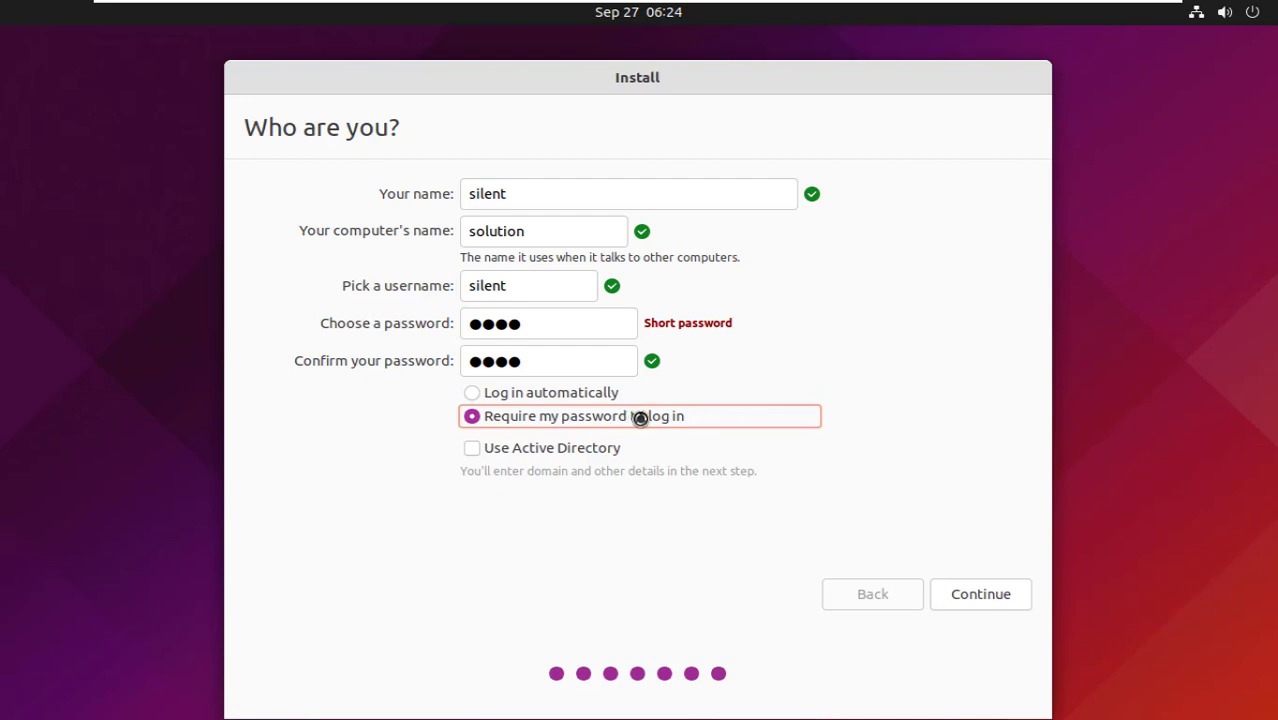
click(485, 393)
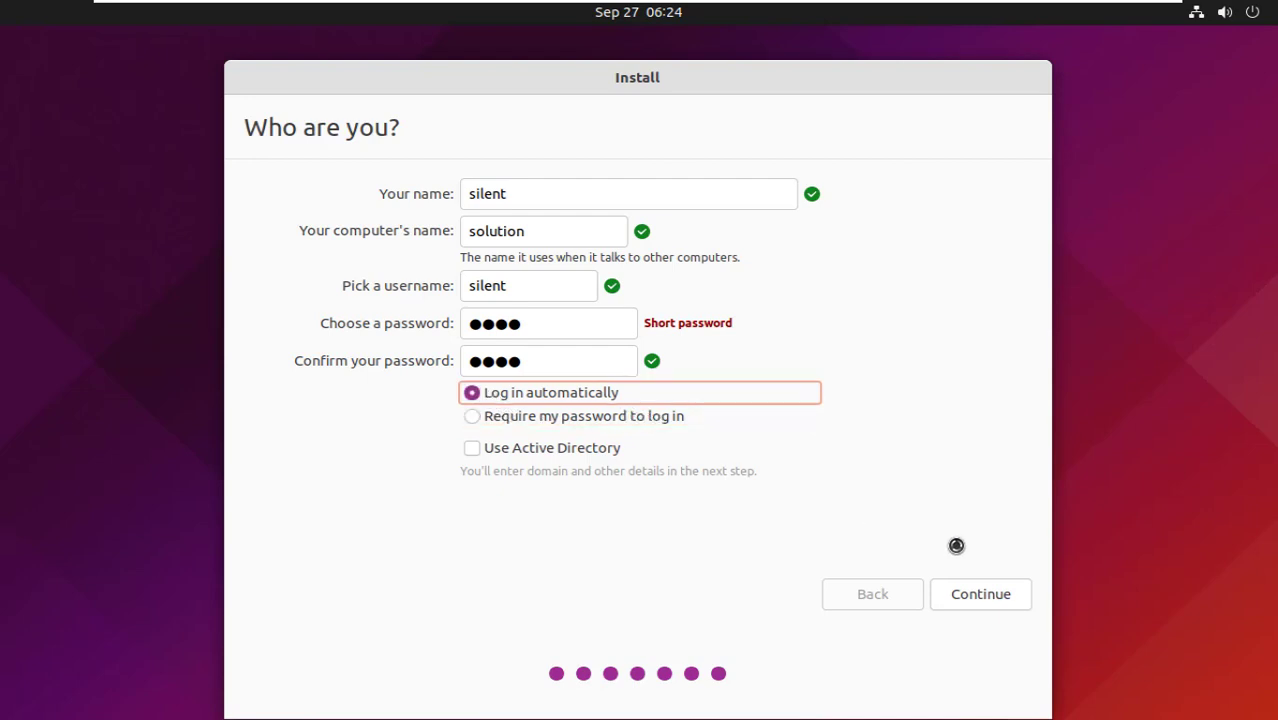
- Submit the user account details to proceed with the installation, and take the virtual machine out of full screen
click(966, 592)
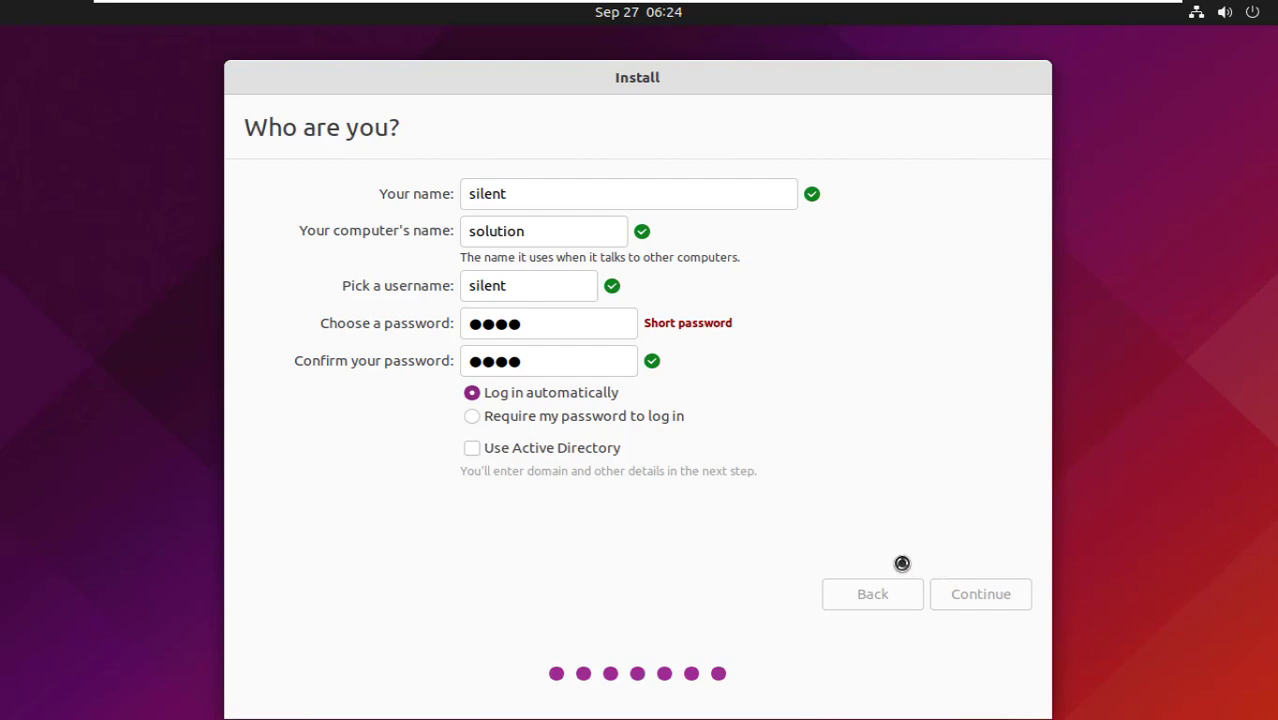
mouse_move(632, 3)
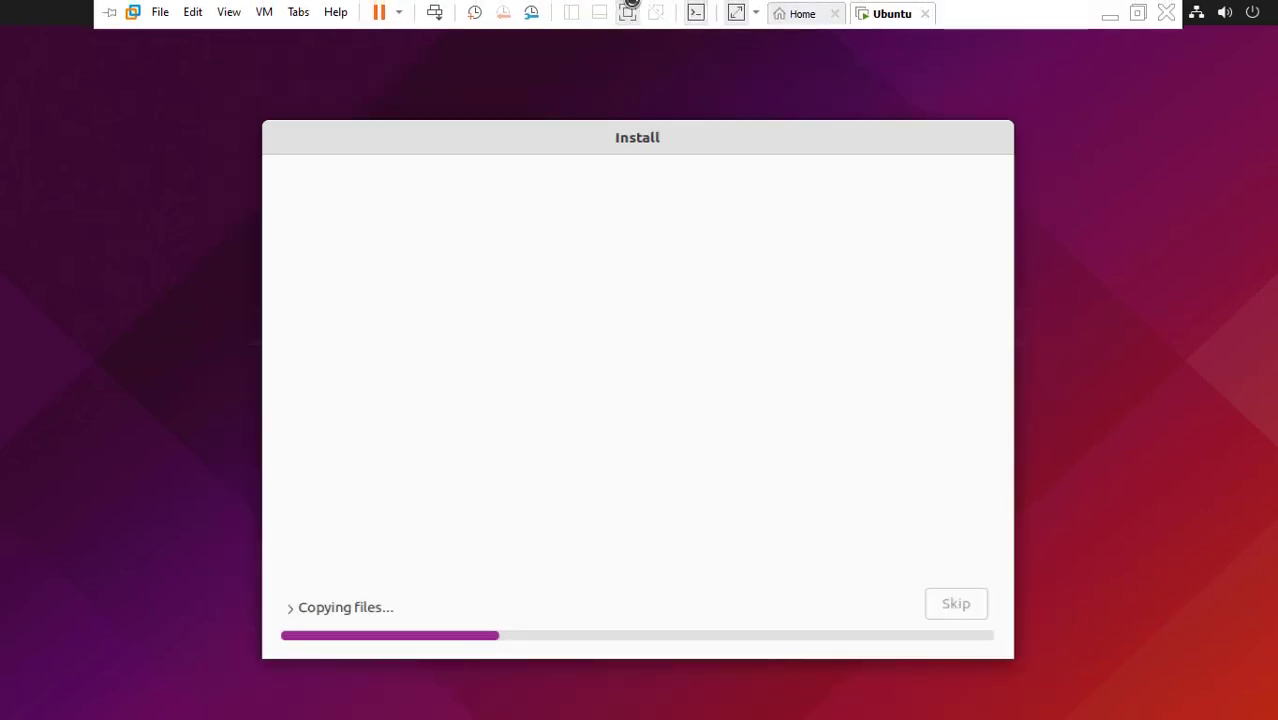
click(629, 12)
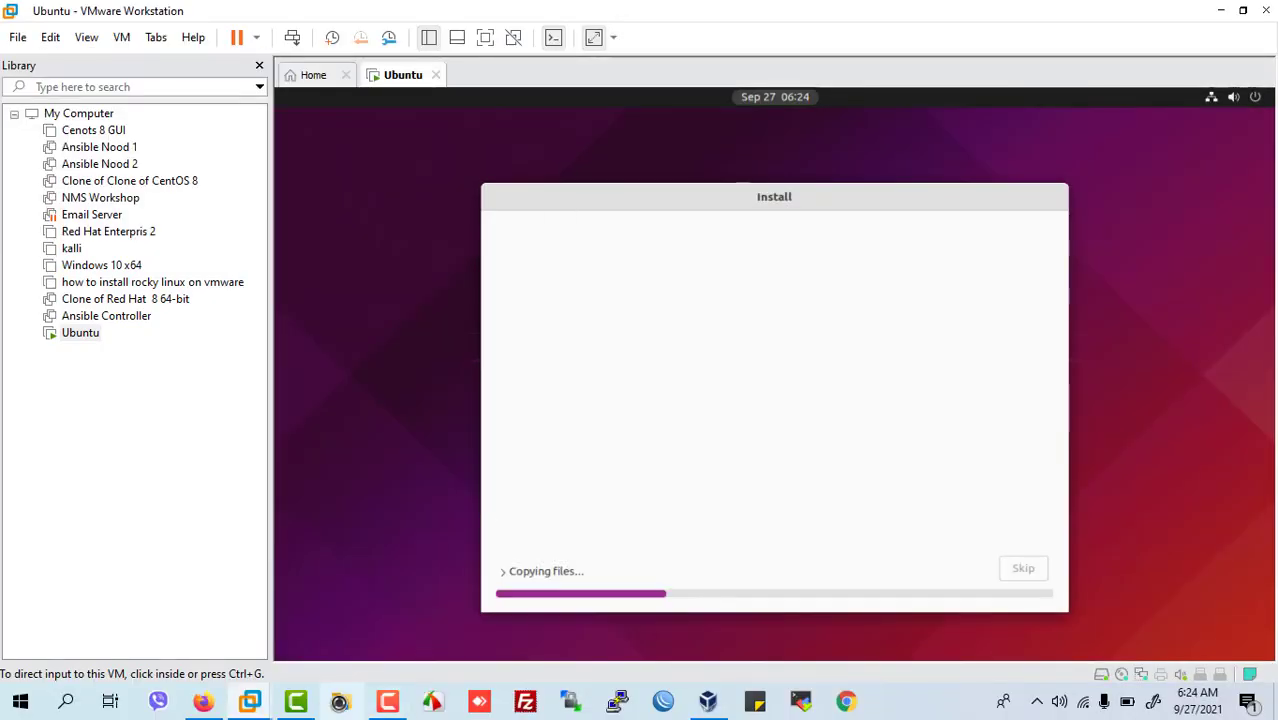
click(387, 700)
click(1186, 405)
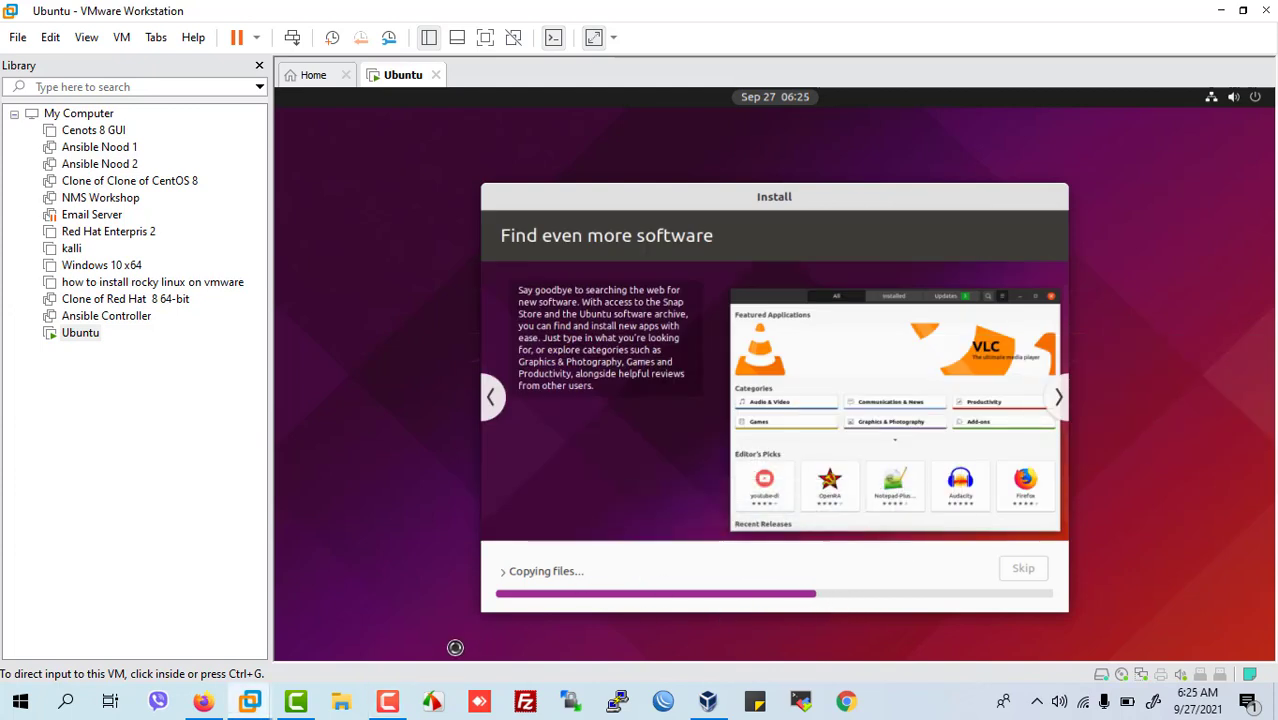
click(389, 701)
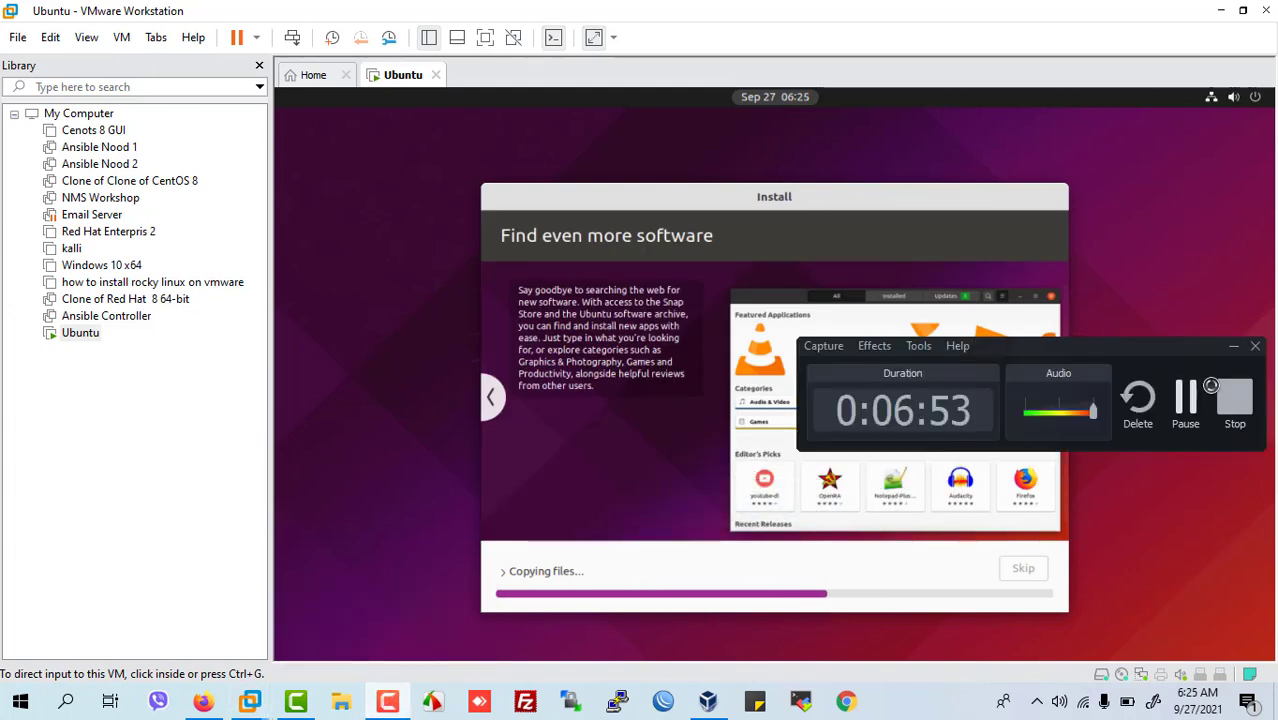
click(1189, 397)
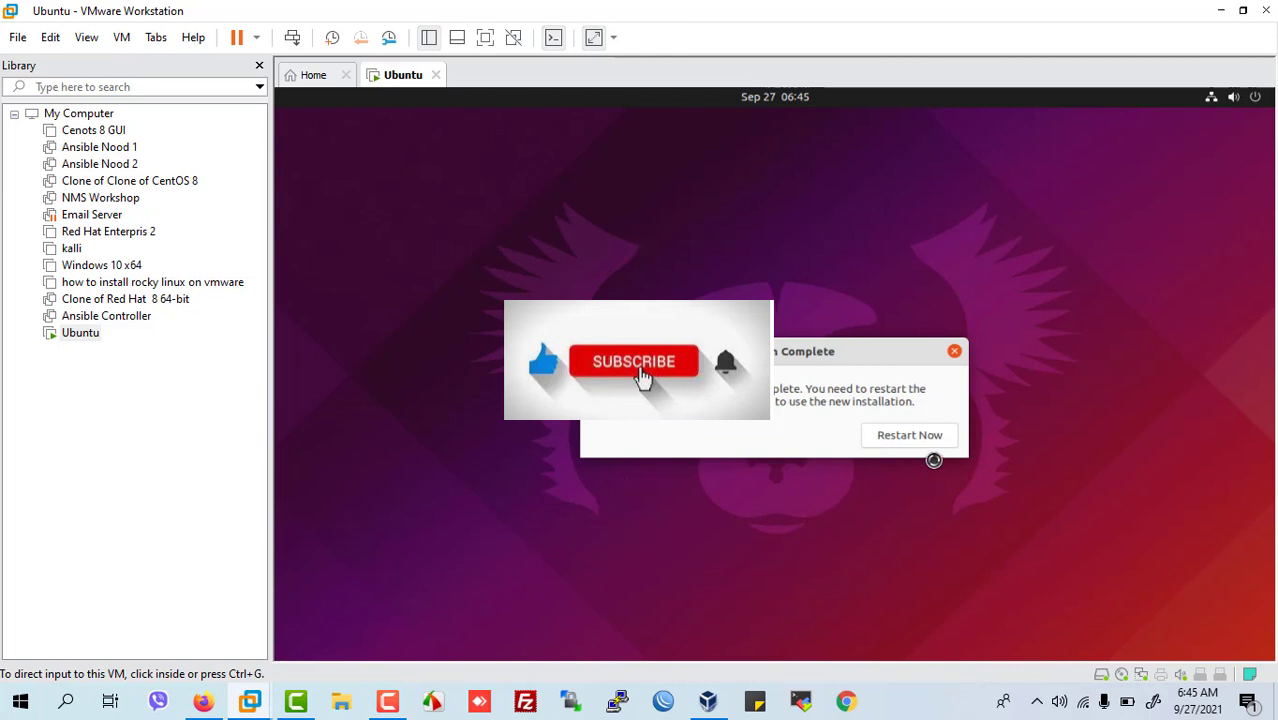
- Restart the virtual machine after the completed installation and confirm the request to remove the installation medium
click(906, 437)
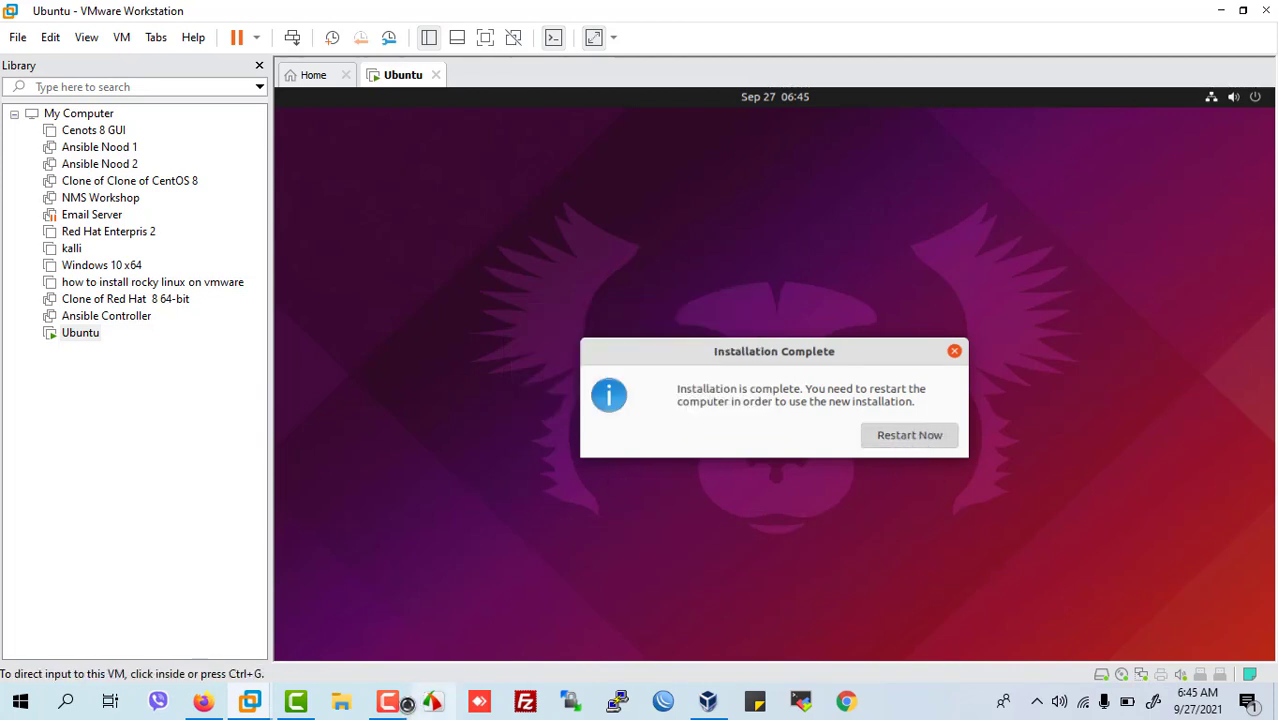
click(389, 701)
click(1187, 402)
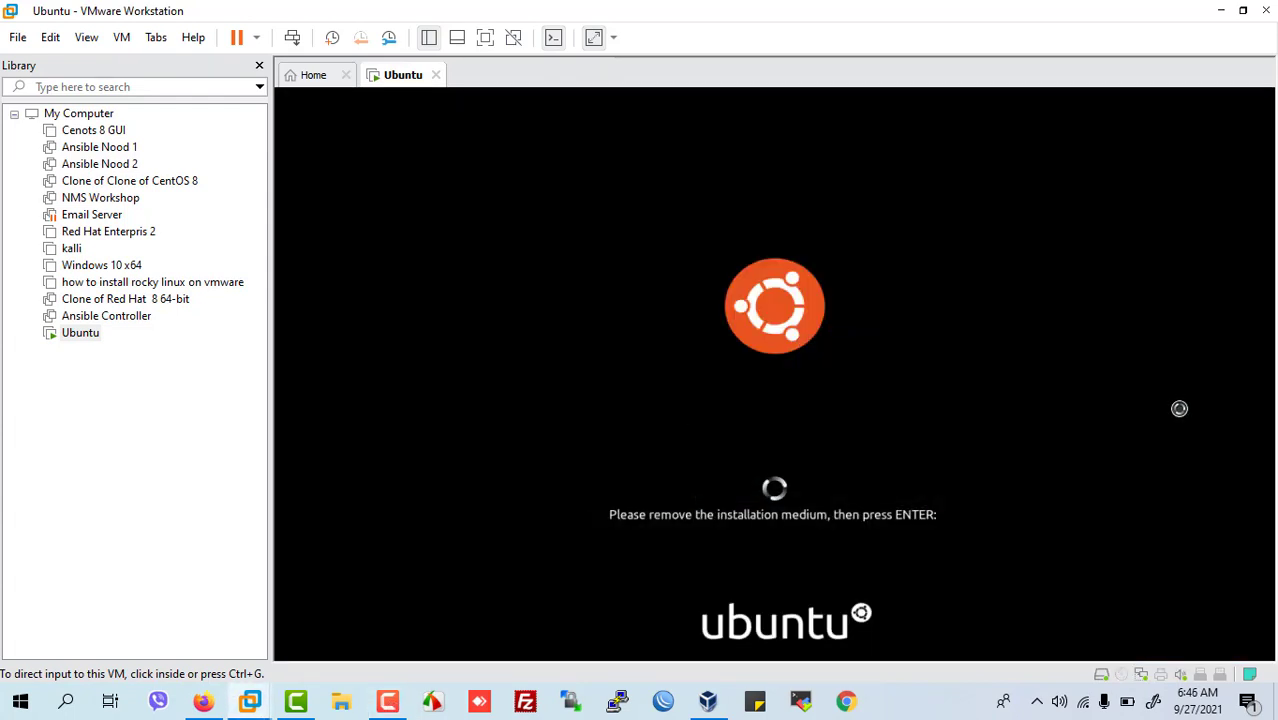
click(776, 374)
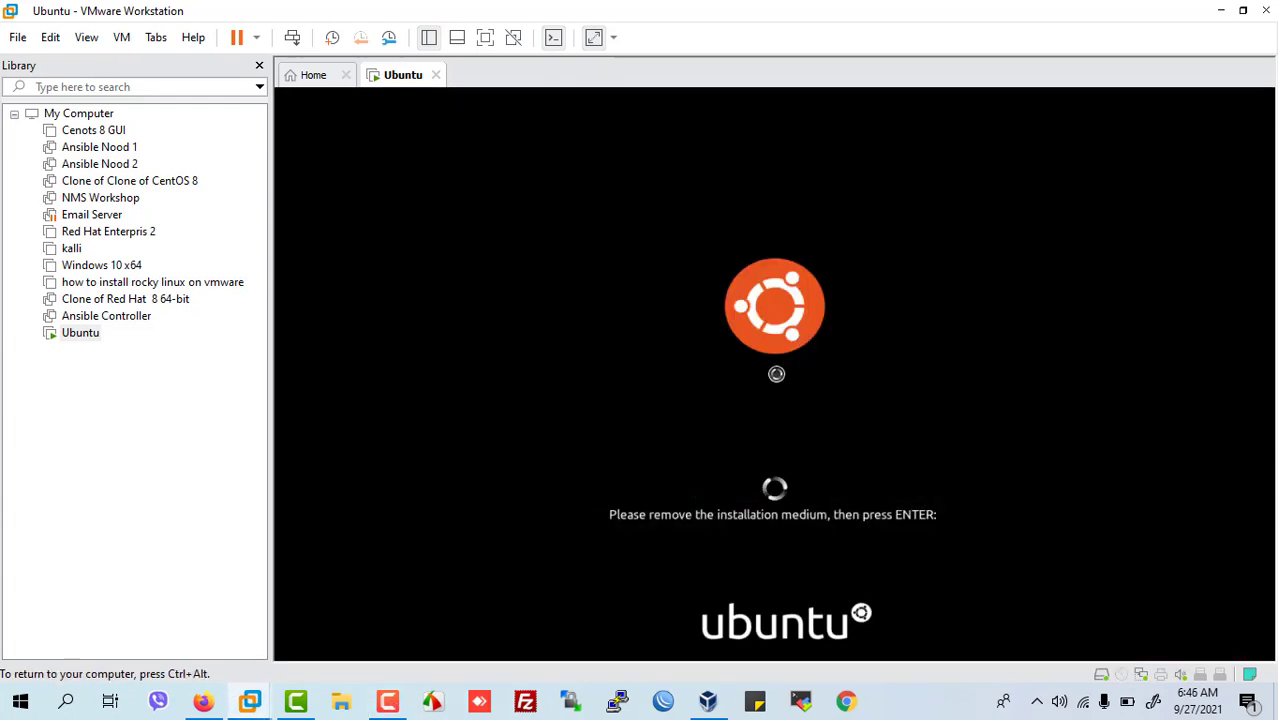
key(Return)
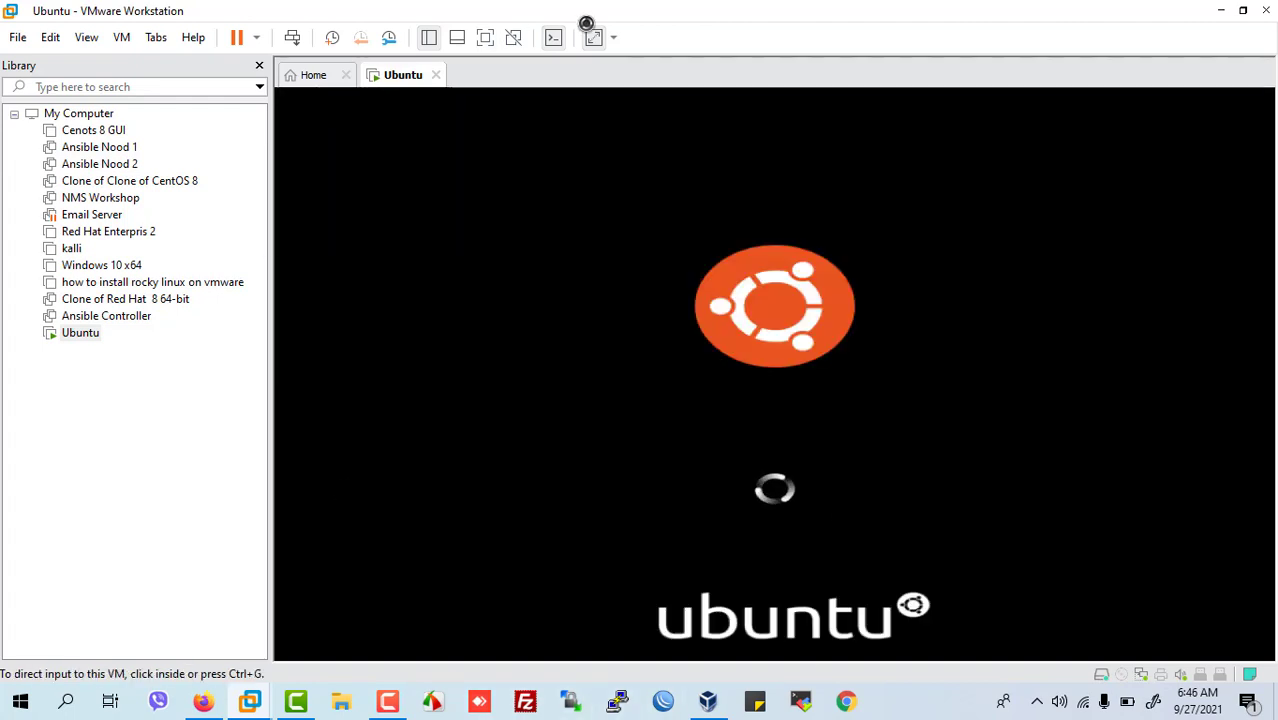
click(478, 37)
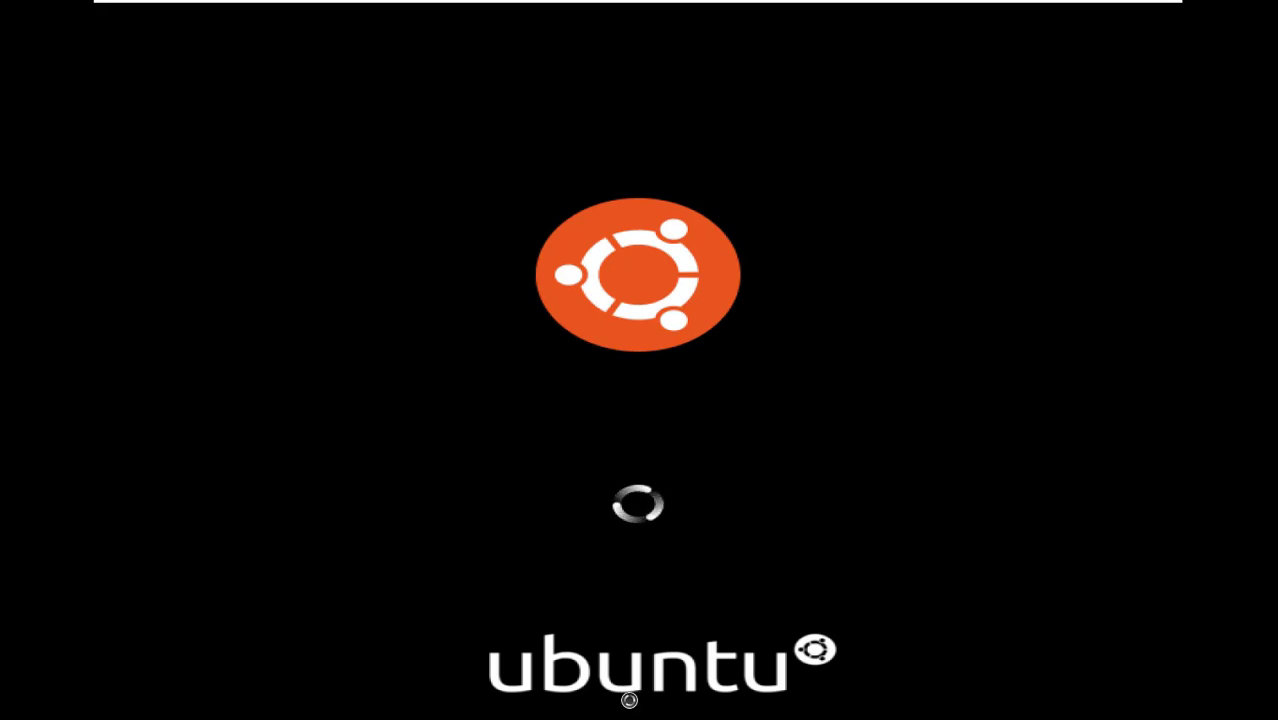
mouse_move(550, 3)
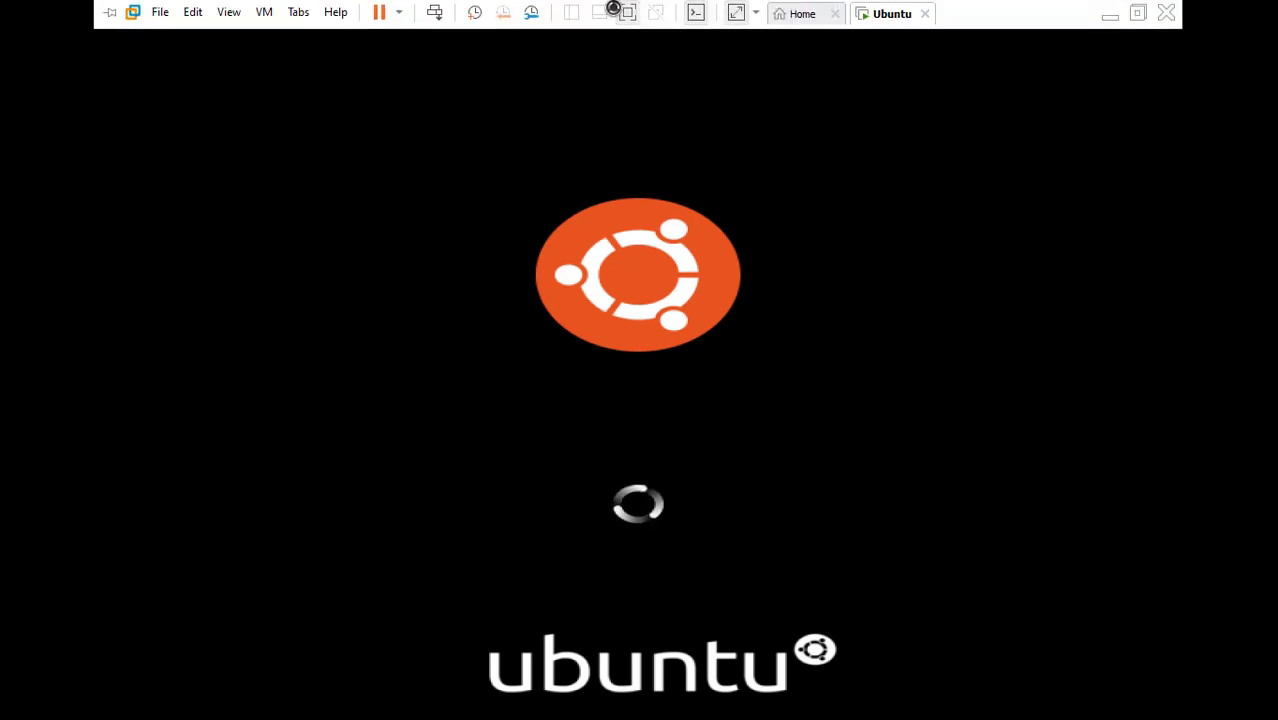
click(624, 12)
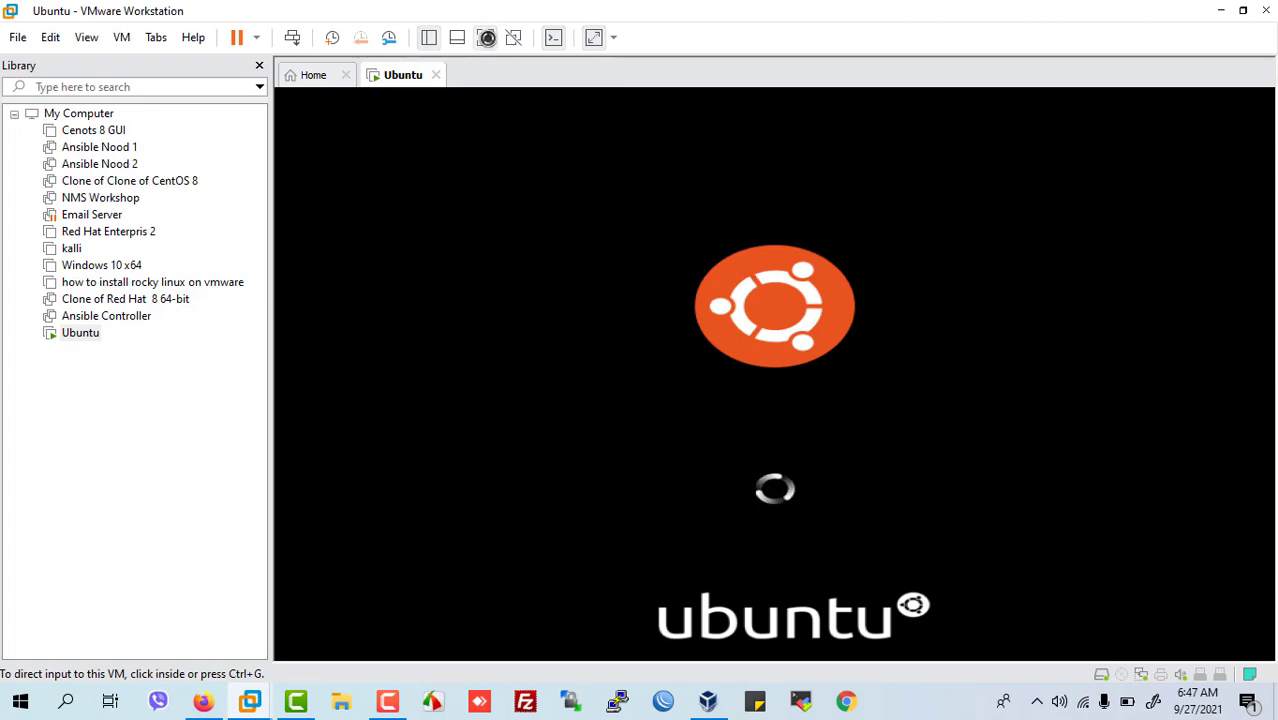
click(485, 37)
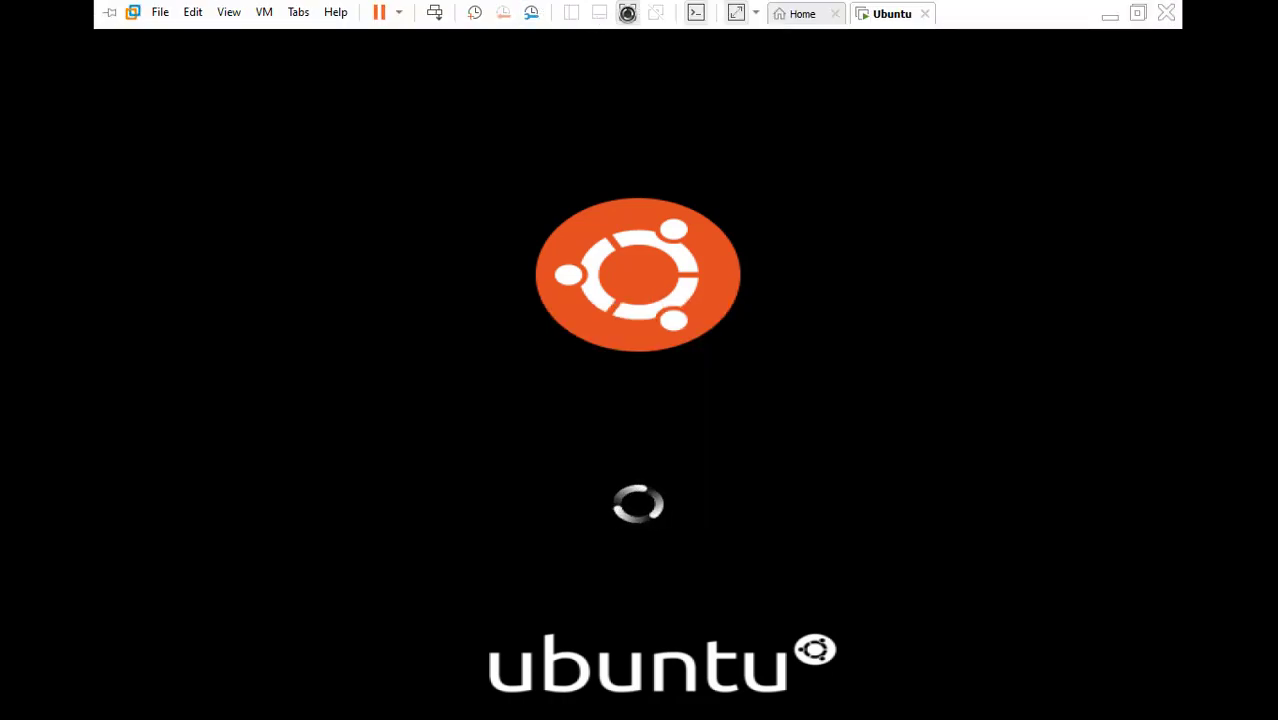
click(627, 15)
click(387, 701)
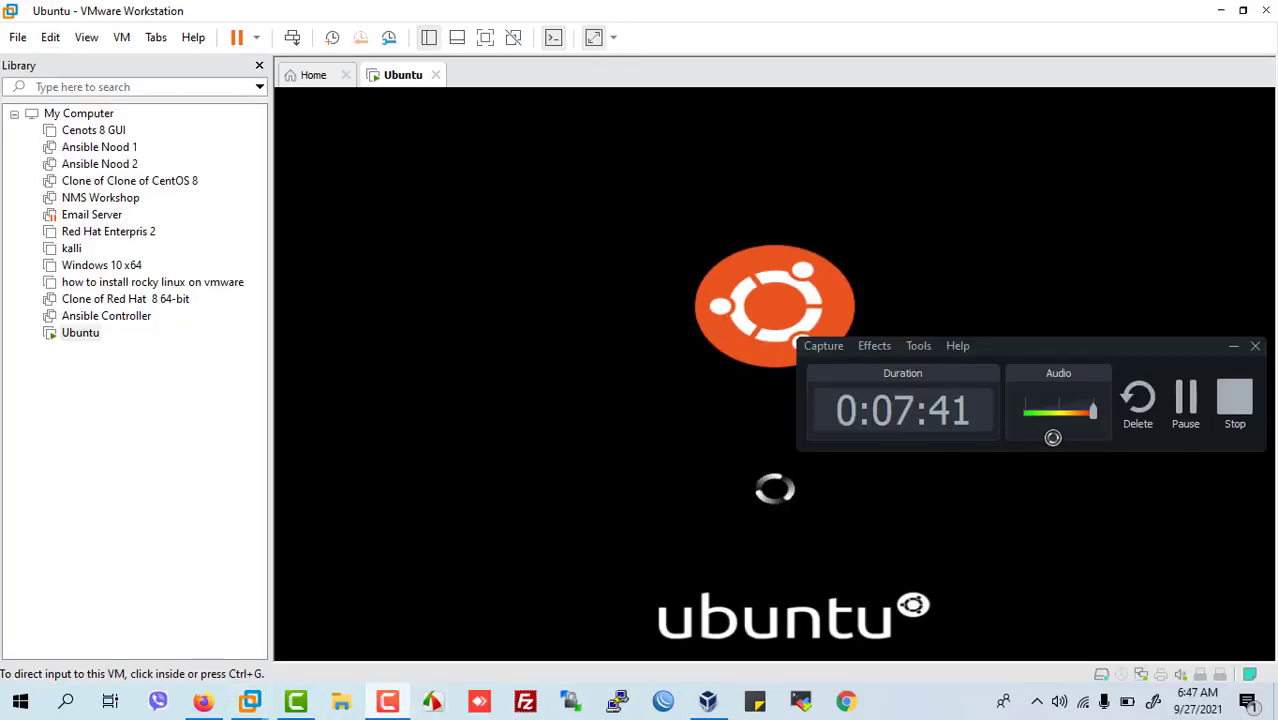
click(1178, 402)
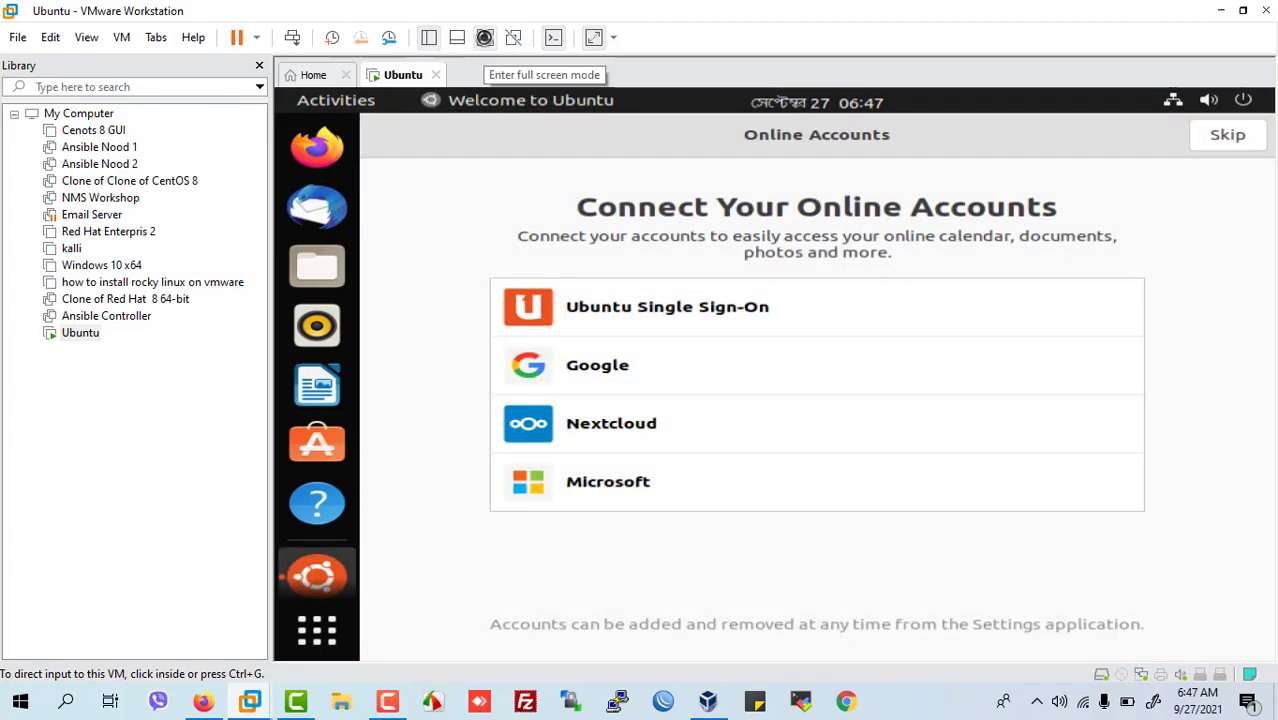
- Finish the Ubuntu welcome setup in full screen, skipping online accounts and keeping the option to send system info to Canonical
click(484, 37)
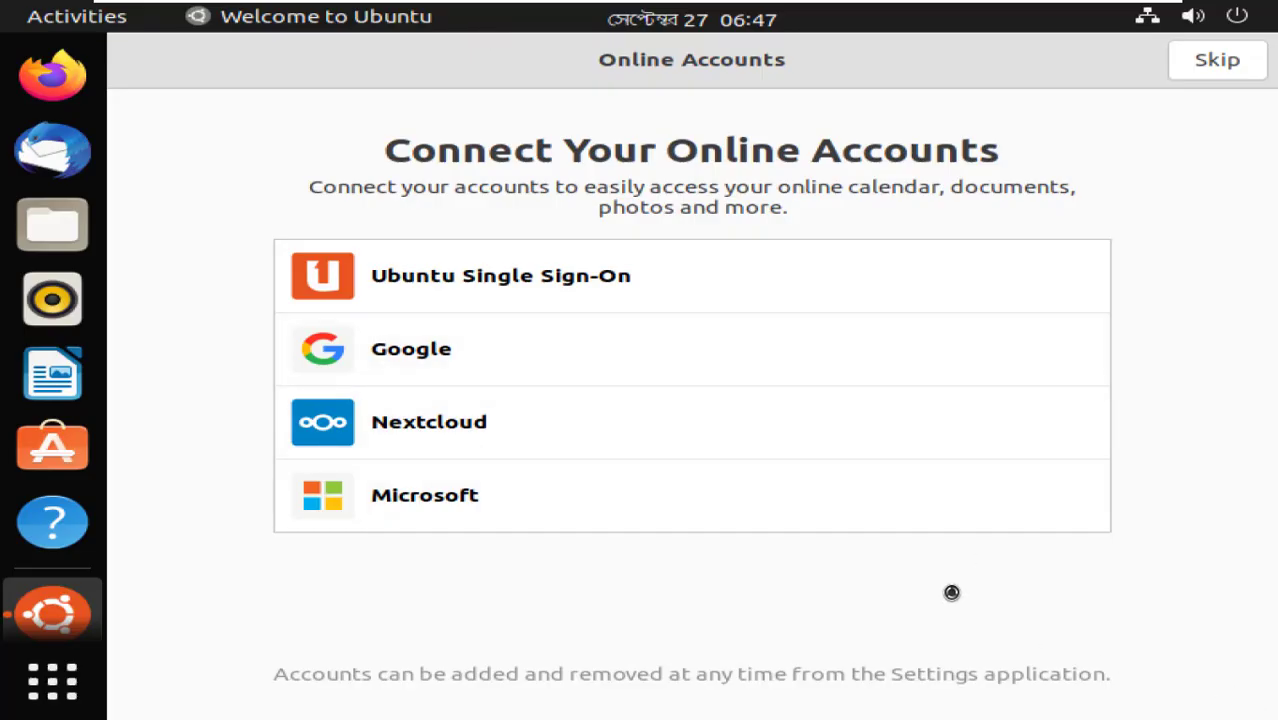
click(1218, 57)
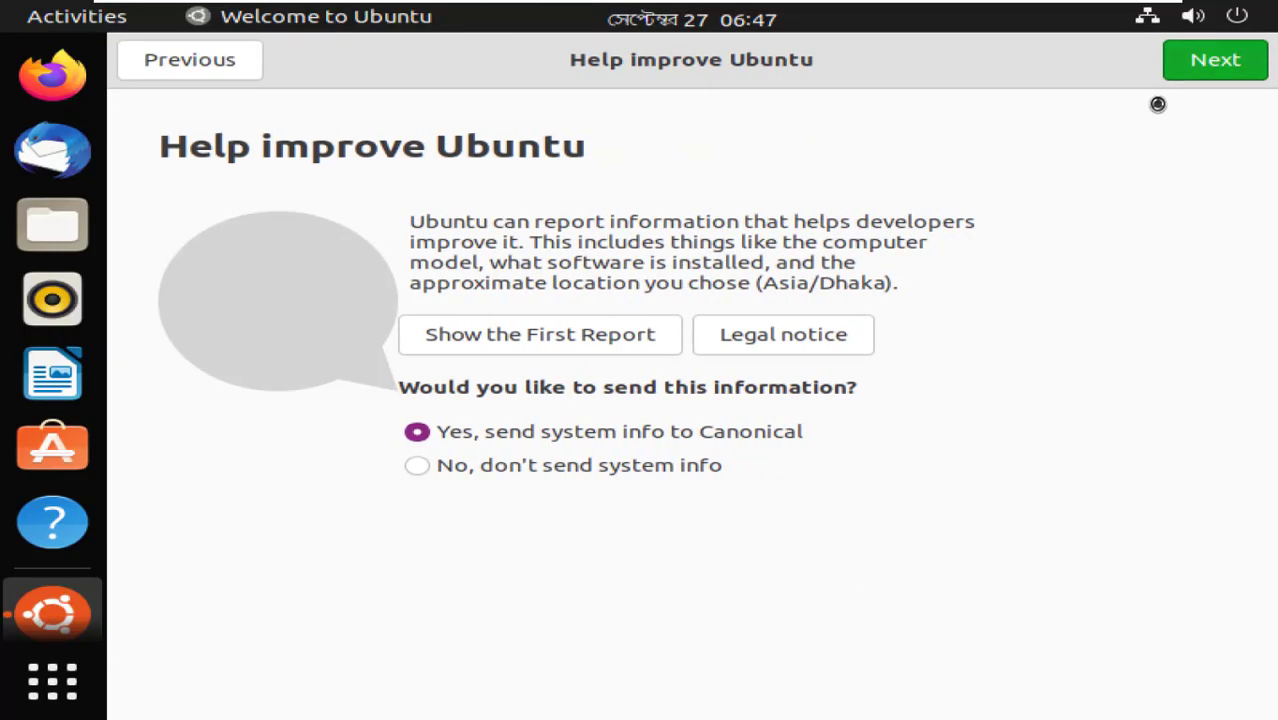
click(1212, 62)
click(1212, 62)
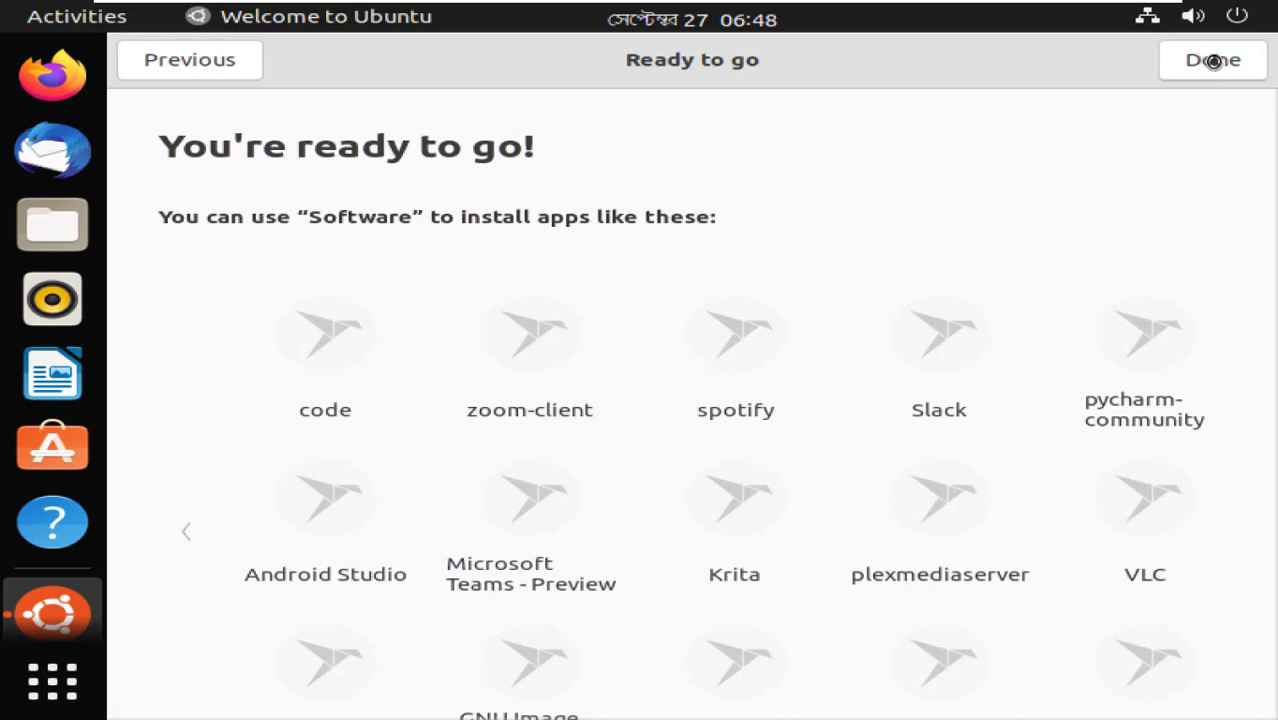
click(1210, 60)
- Choose the purple lemur picture as the desktop background in the system settings, and close the settings
right_click(503, 238)
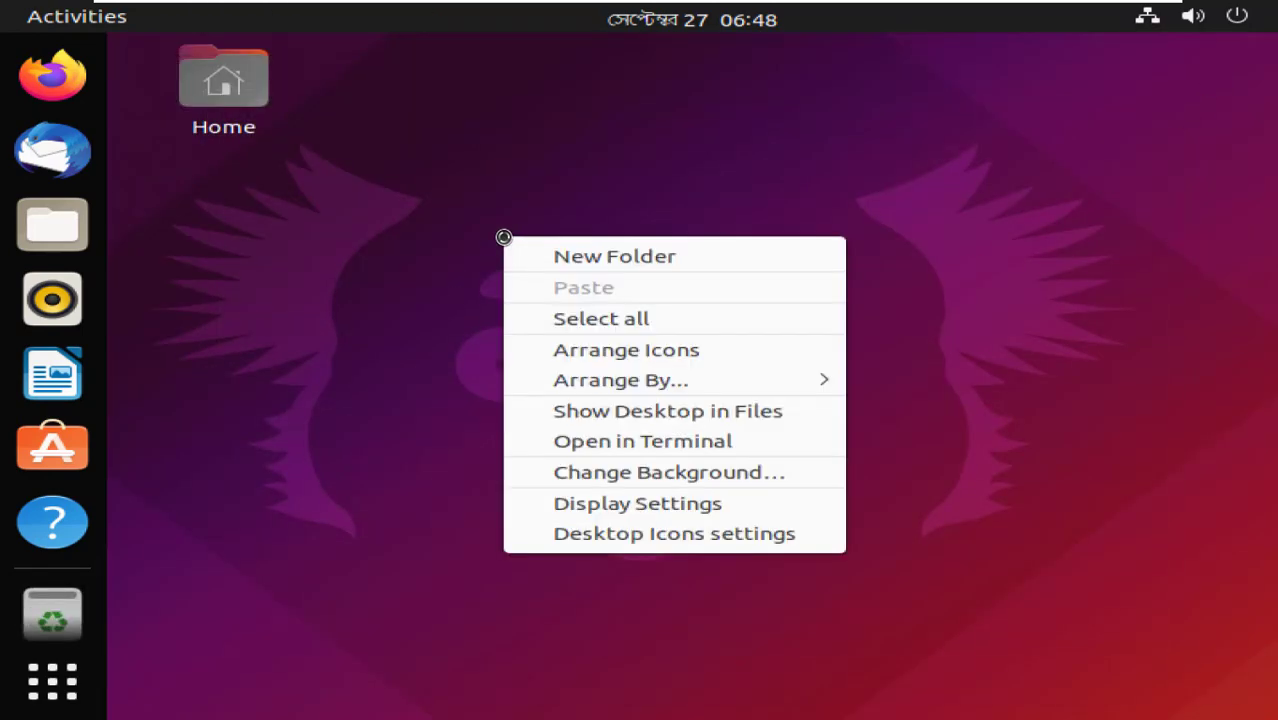
click(664, 503)
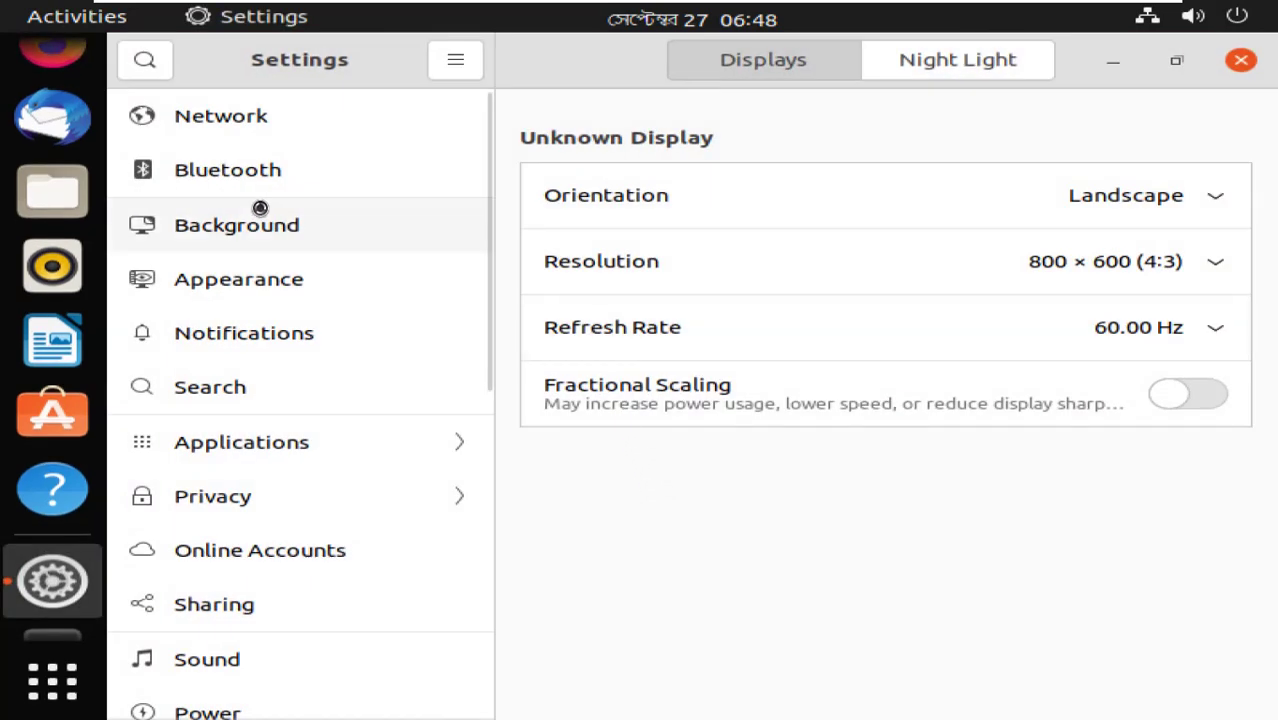
click(262, 226)
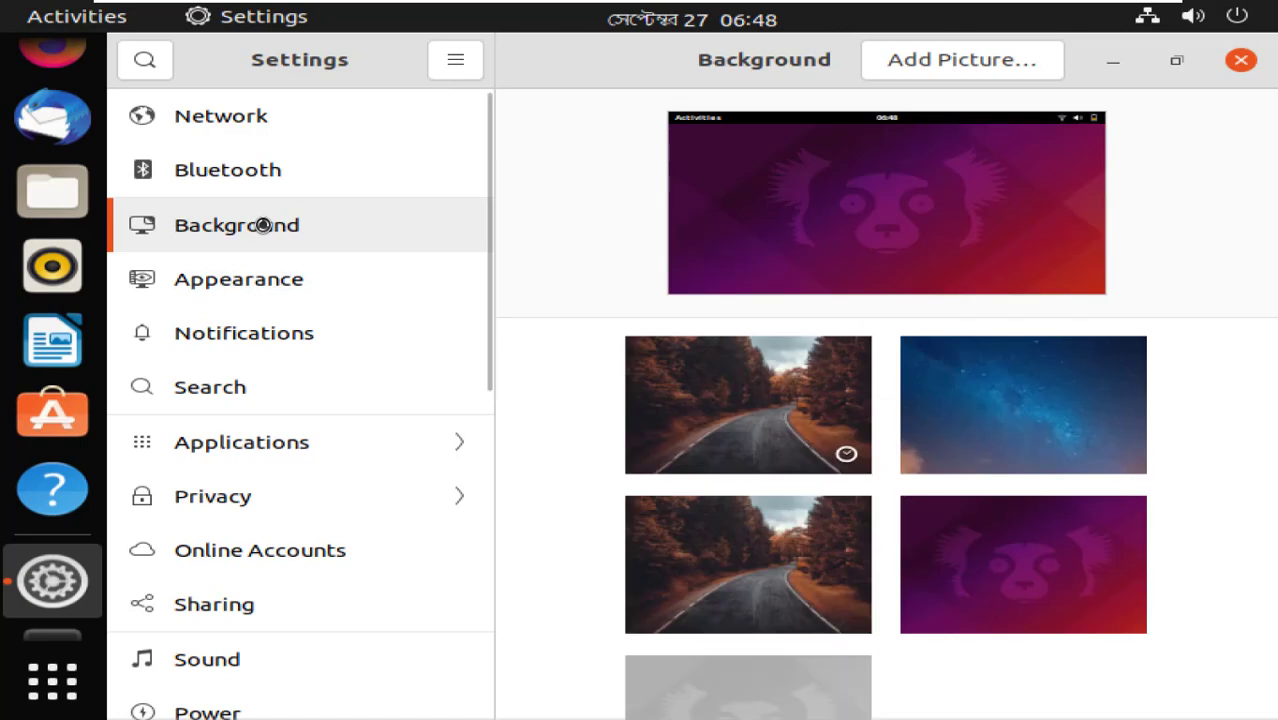
scroll(1101, 583, down, 2)
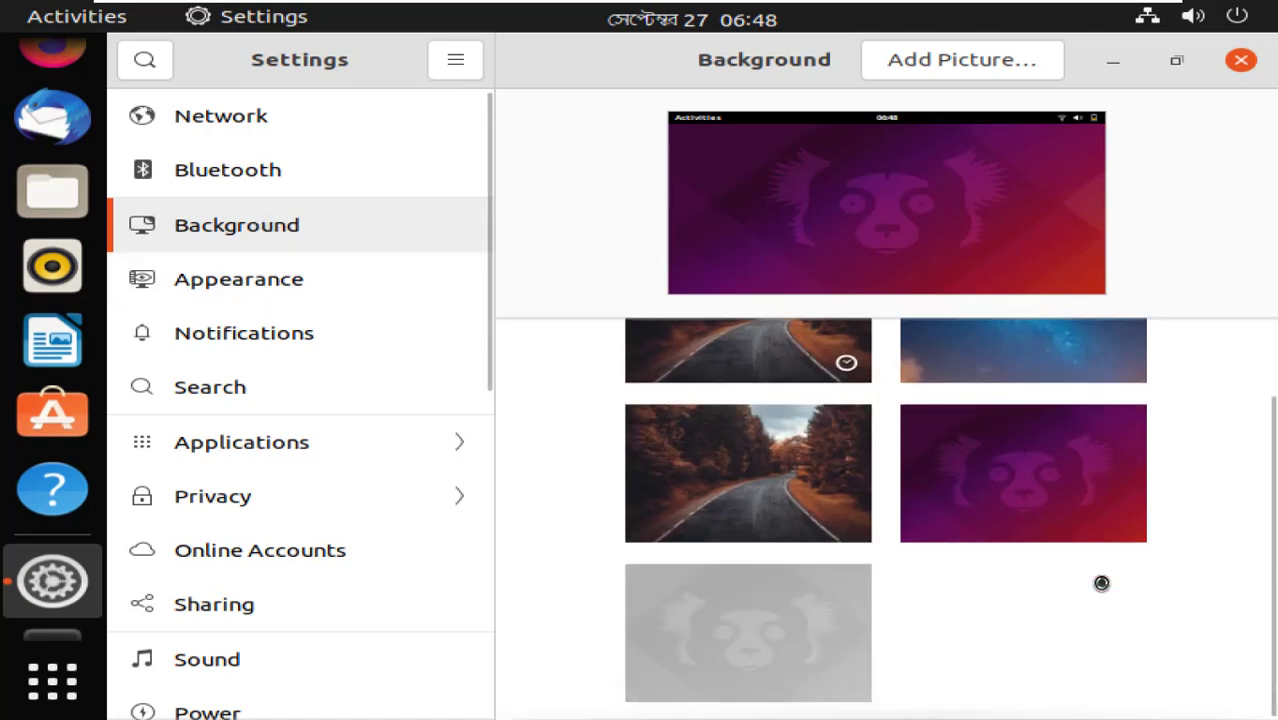
scroll(1074, 588, up, 2)
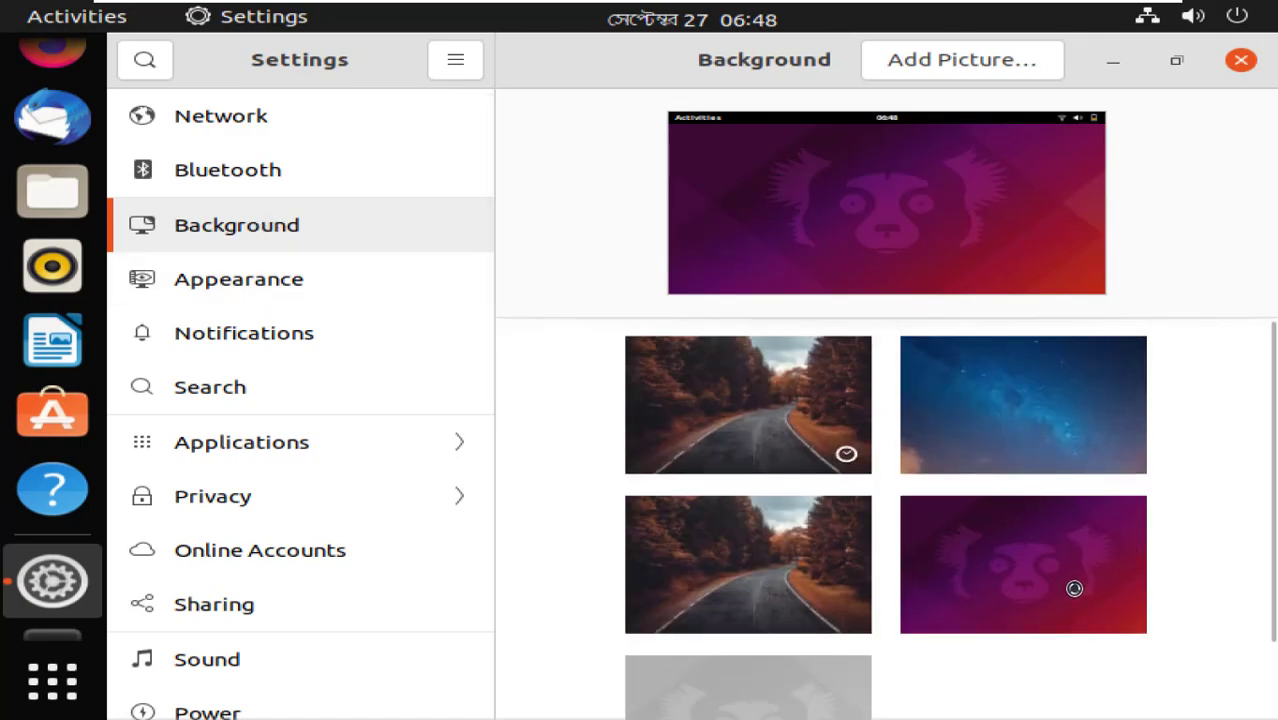
click(1007, 572)
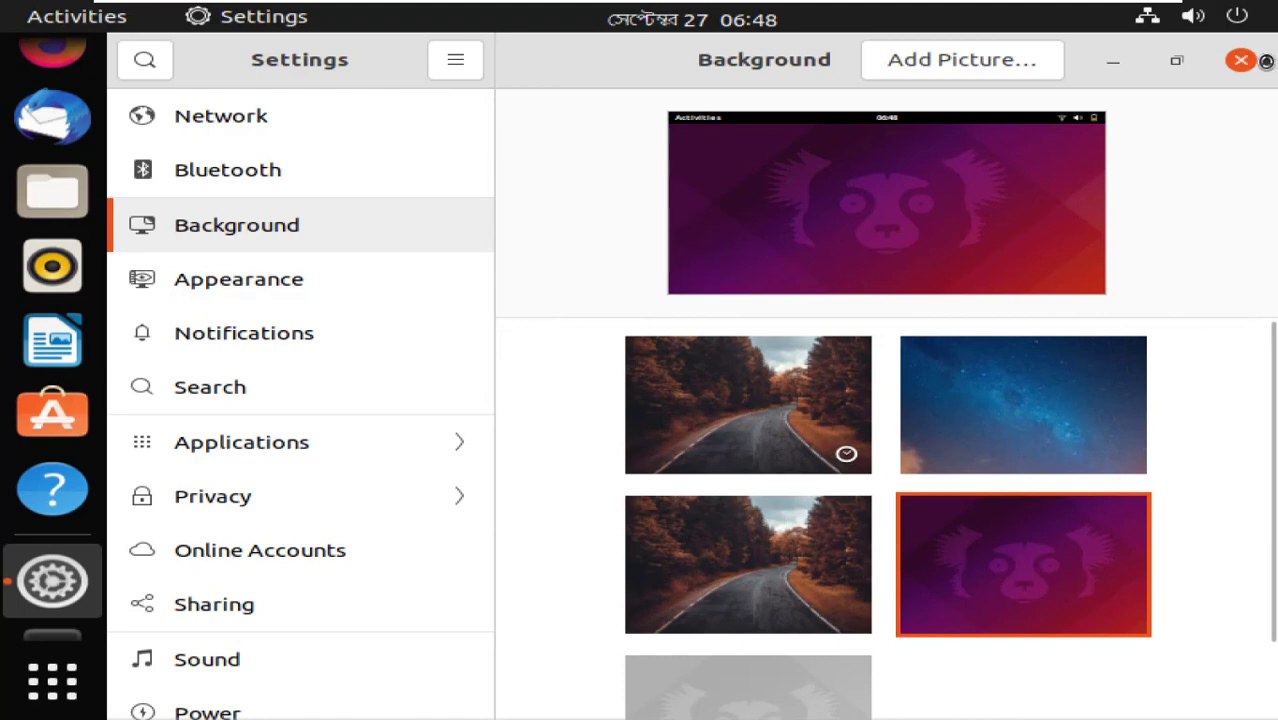
click(1241, 59)
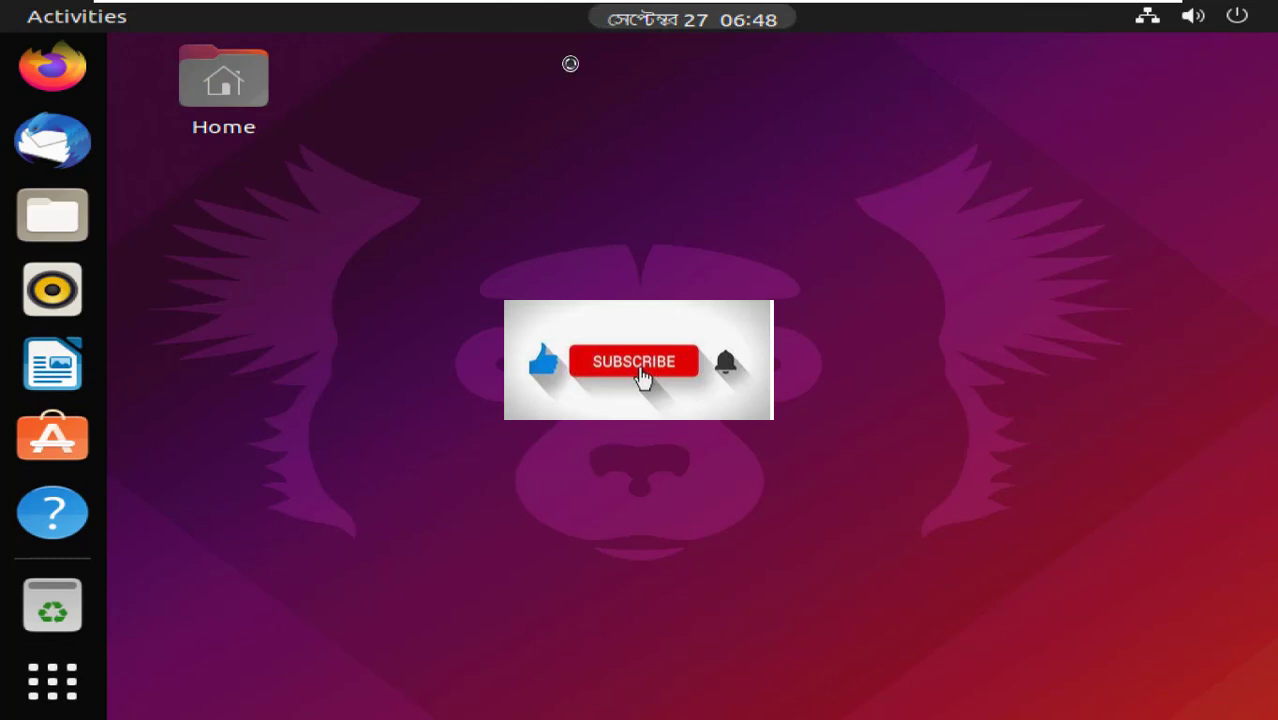
- Find Terminal among the installed applications and launch it
click(52, 681)
click(574, 64)
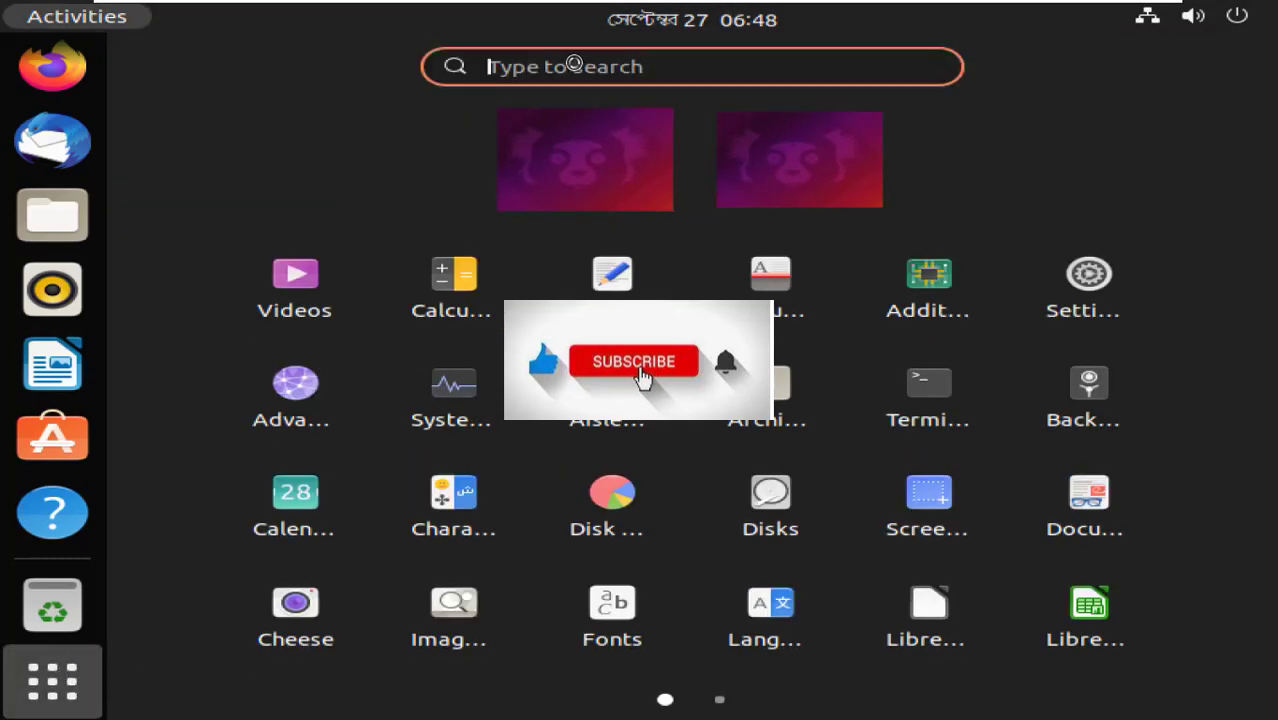
text(t)
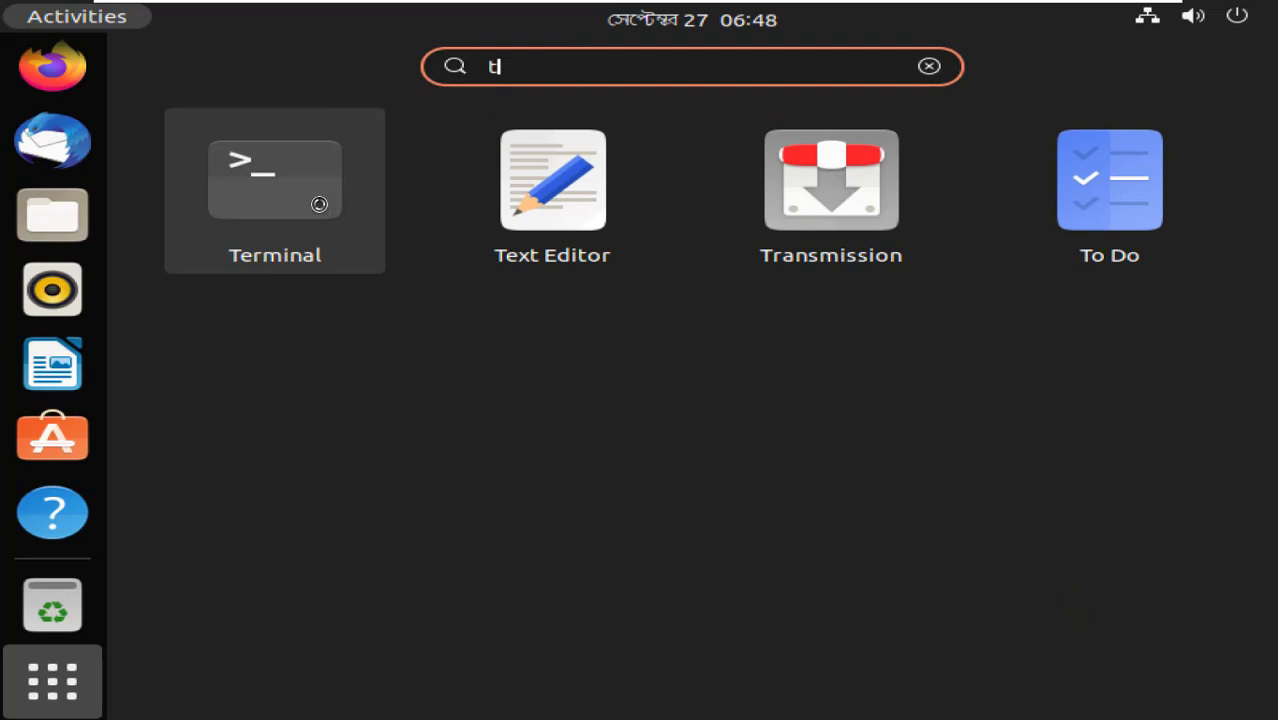
click(300, 180)
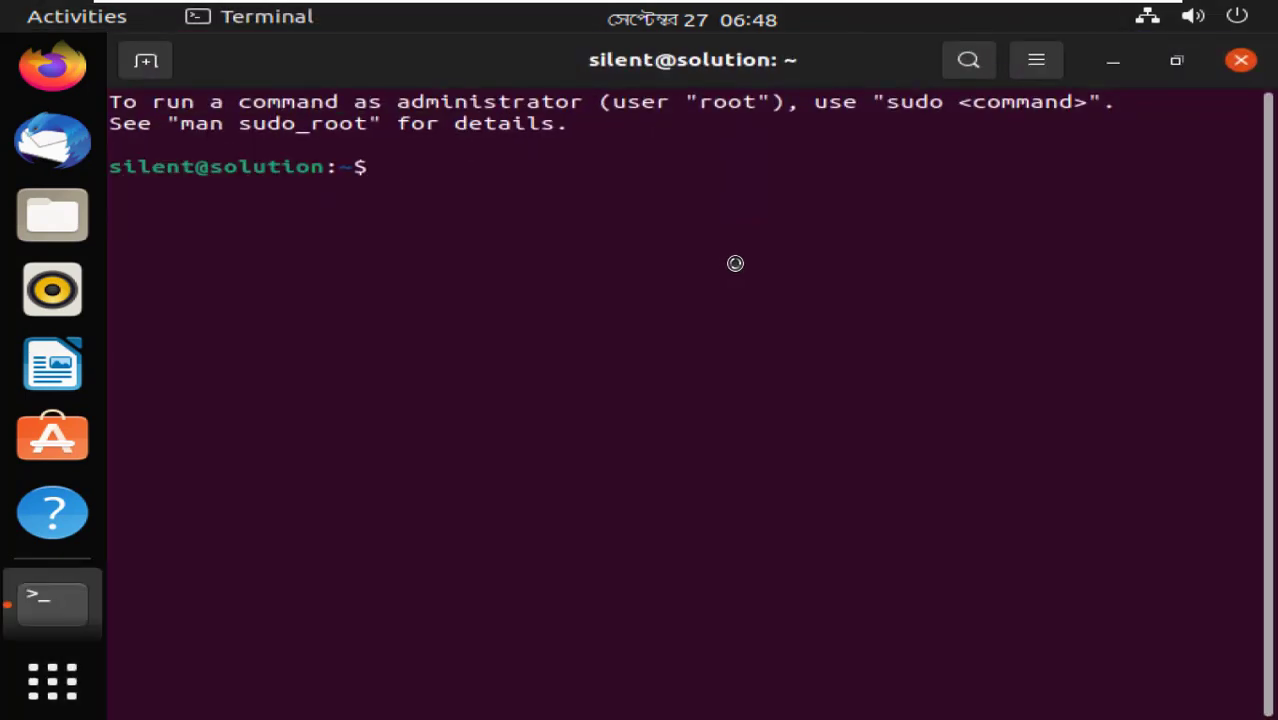
- Test the internet connection by running ping google.com in the terminal, and stop the ping after a few replies
text(ping googl.e)
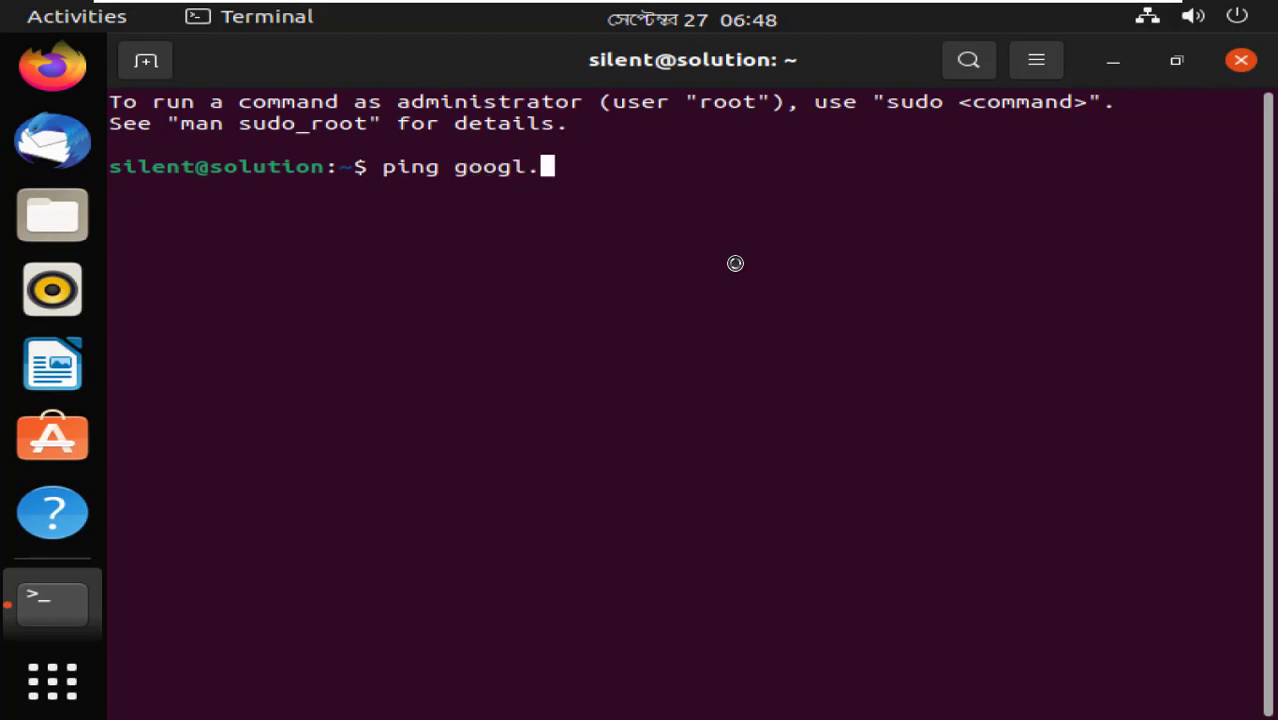
key(BackSpace)
text(.com)
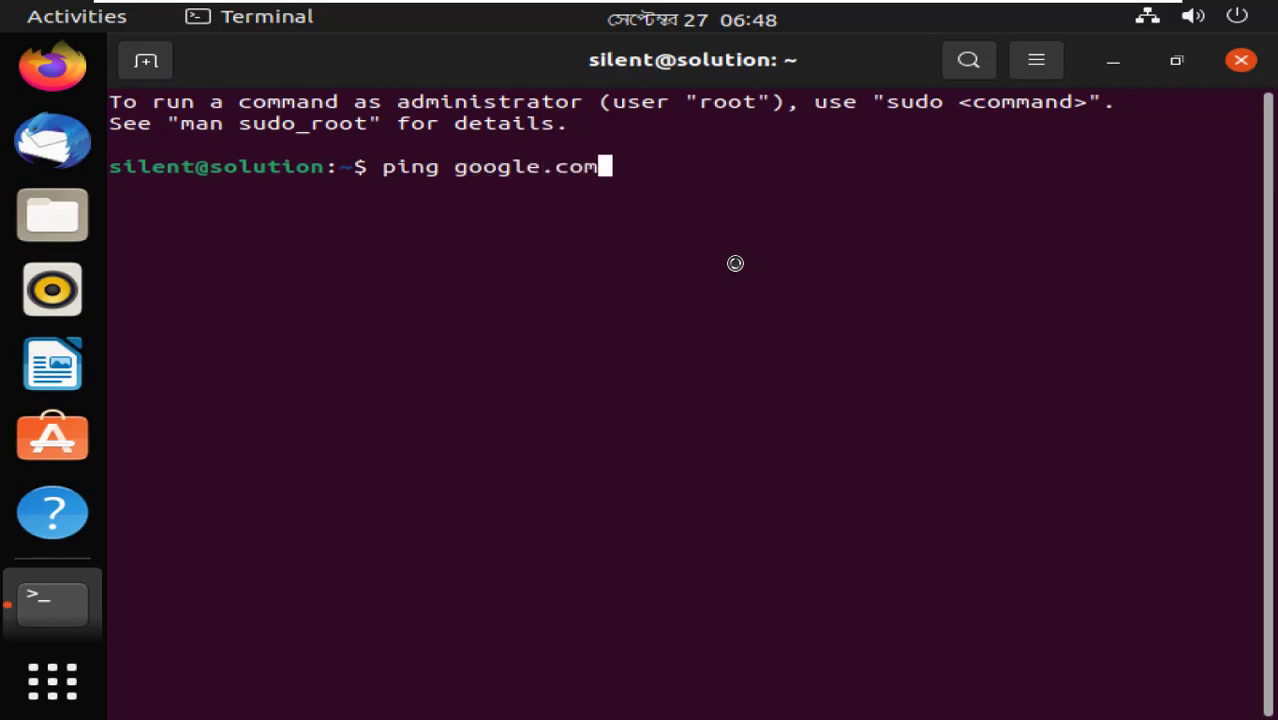
key(Return)
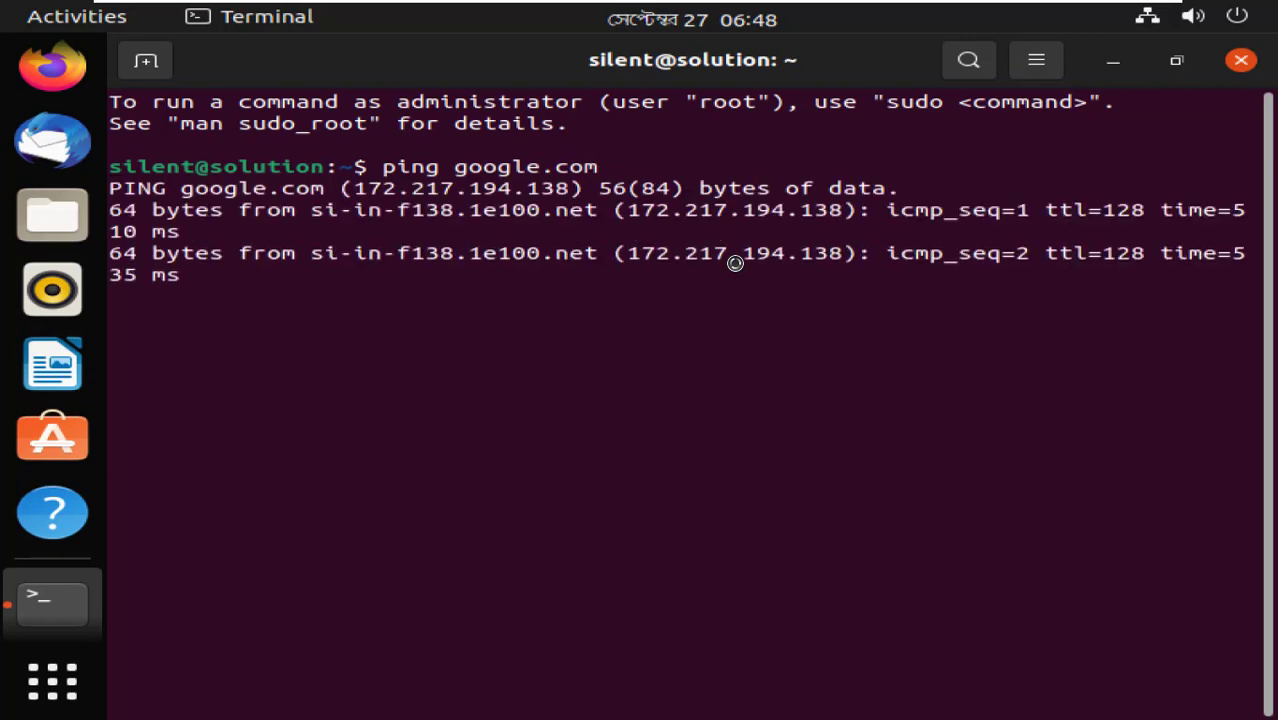
key(ctrl+c)
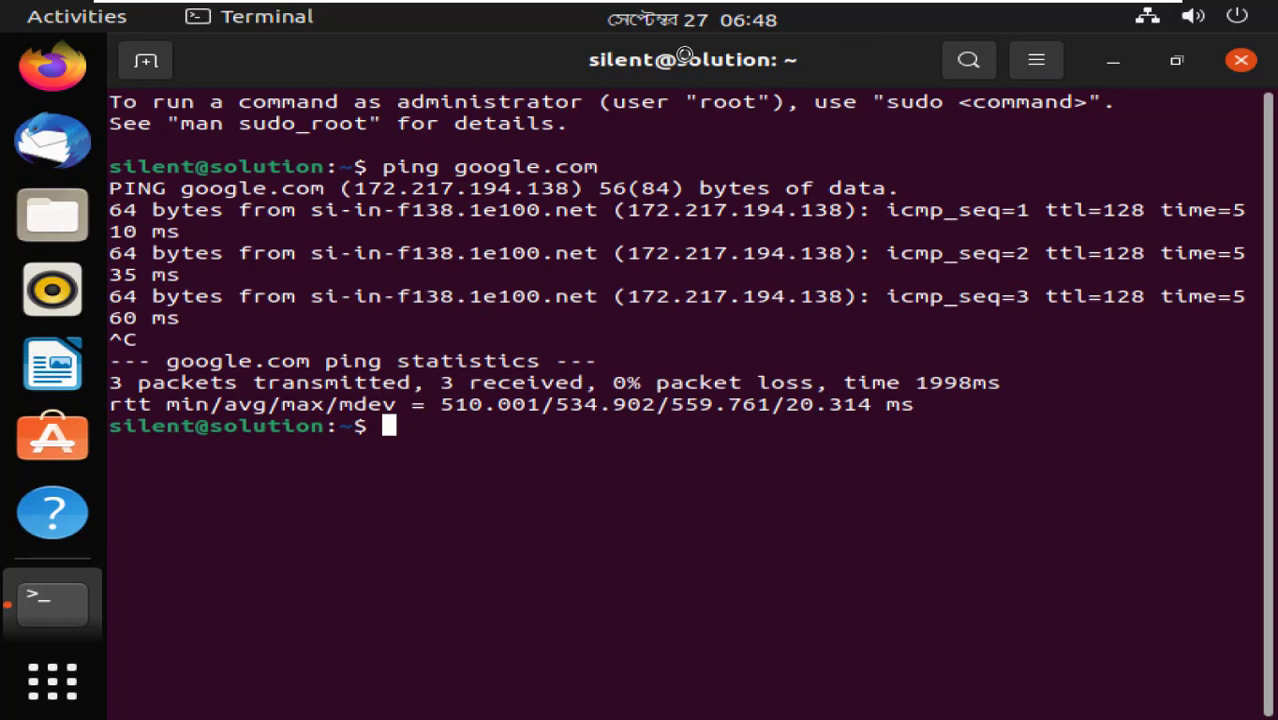
- List the network interfaces and their IP addresses with the ip a command
text(p)
key(BackSpace)
text(ip a)
key(Return)
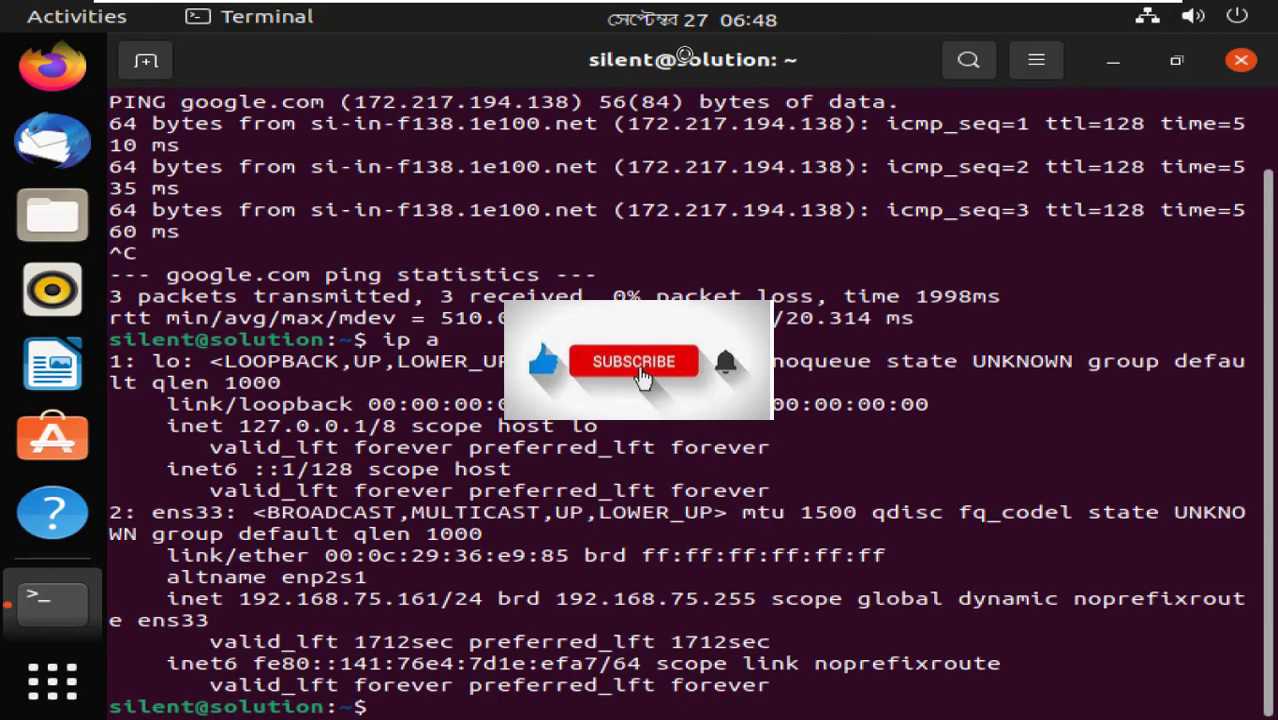
- Minimize the terminal window and return the virtual machine from full screen to the windowed view
click(1116, 62)
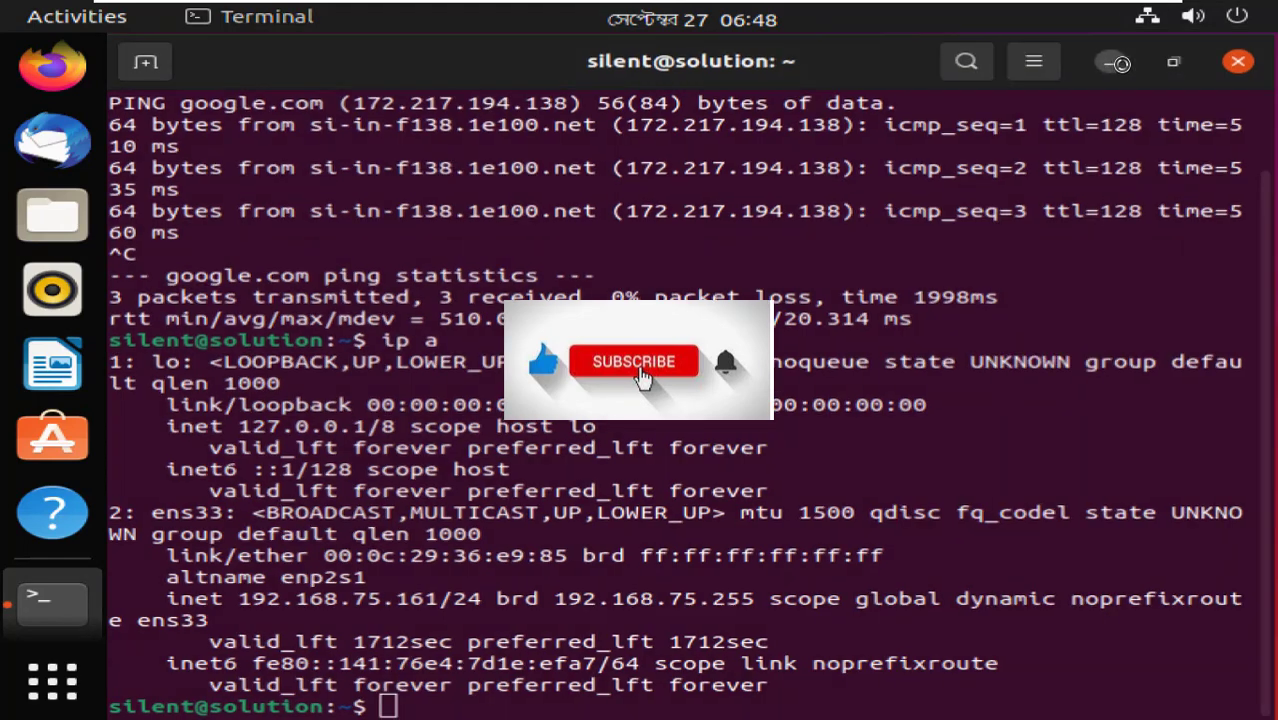
click(1147, 17)
click(371, 328)
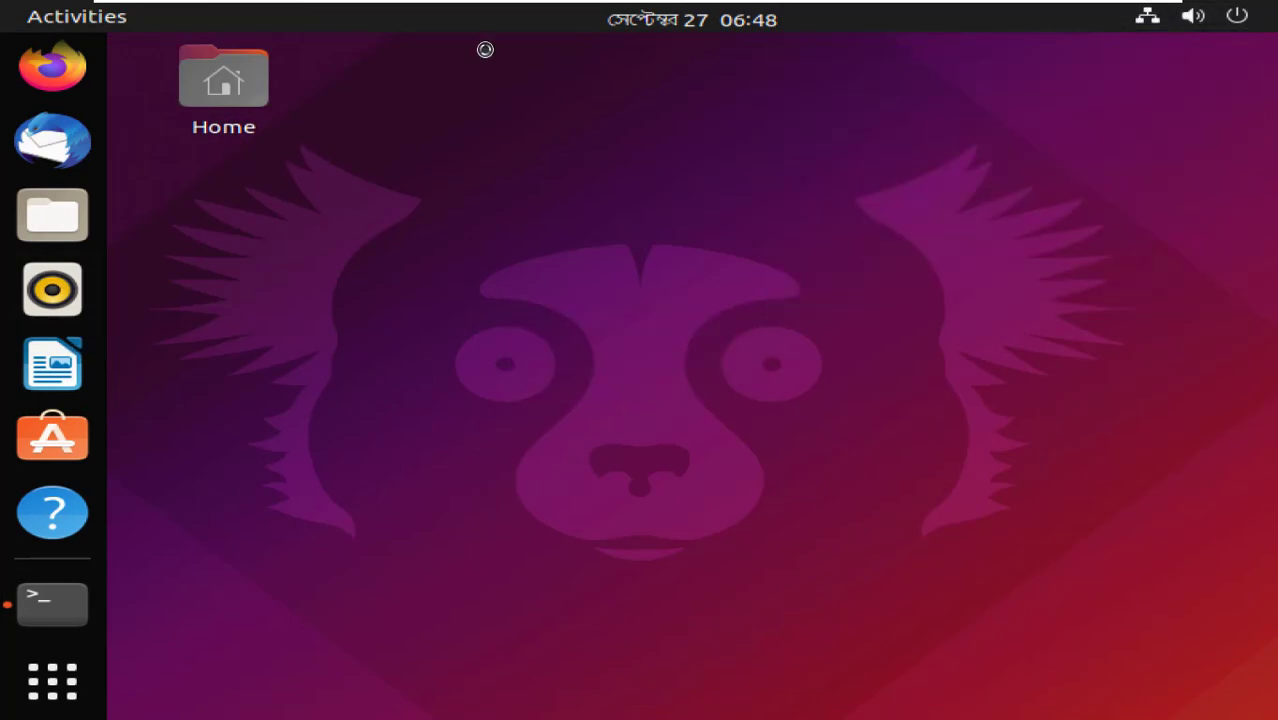
click(620, 10)
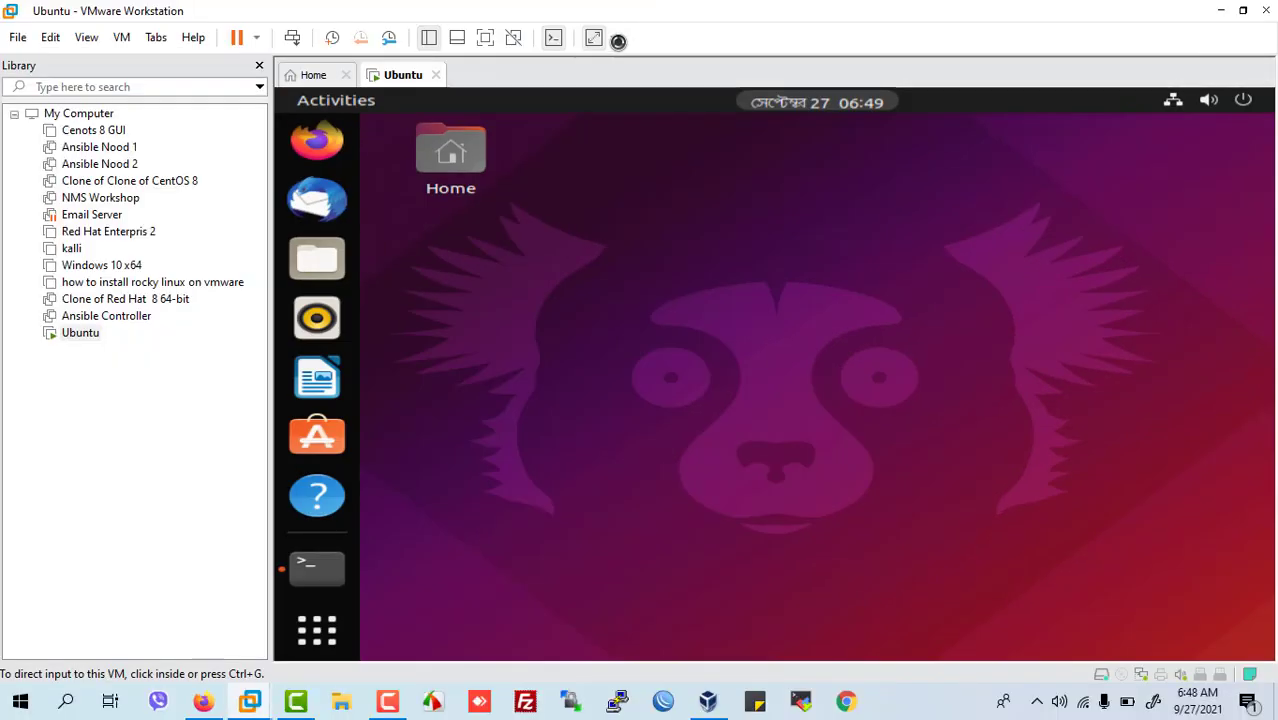